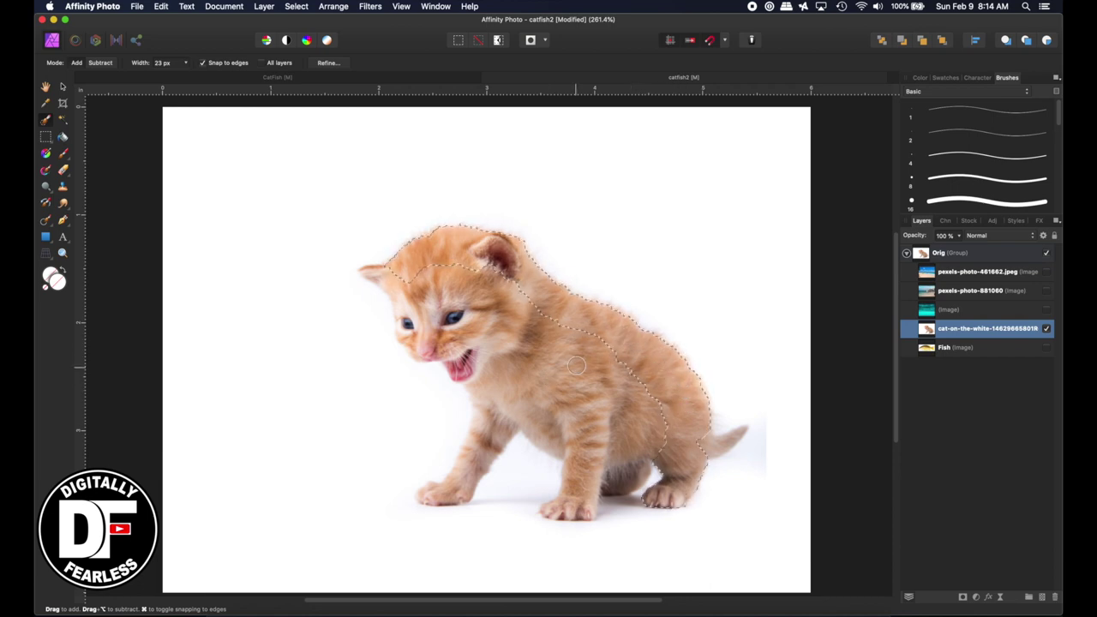
Extend the kitten selection over the rest of its body, chest and legs with the Selection Brush.
drag(586, 357, 583, 484)
mouse_move(459, 488)
mouse_down()
mouse_move(511, 395)
mouse_move(608, 393)
mouse_up()
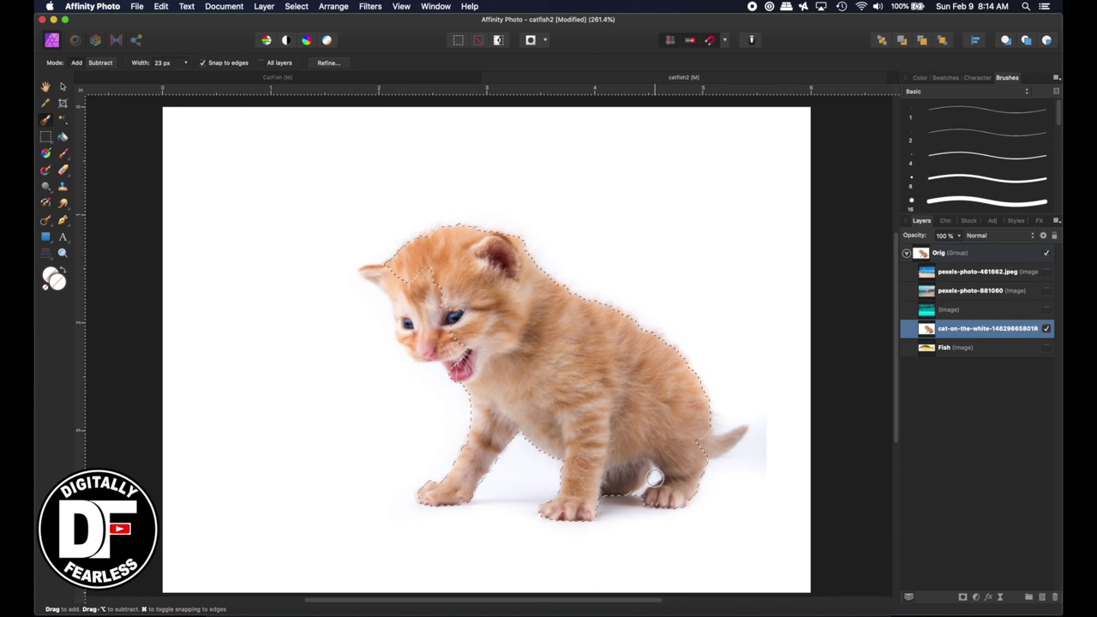
Reduce the selection brush width to 14 px, exclude the gap between the hind legs and add the tail to the selection.
scroll(654, 477, up, 5)
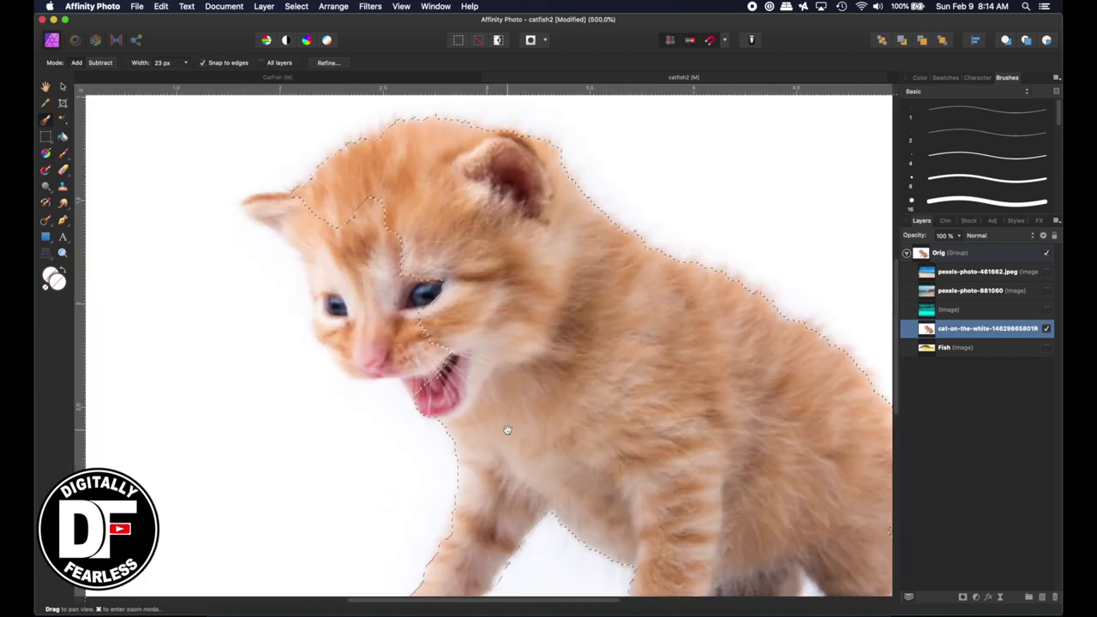
mouse_move(492, 421)
mouse_down()
mouse_move(428, 310)
mouse_move(321, 240)
mouse_move(269, 253)
mouse_up()
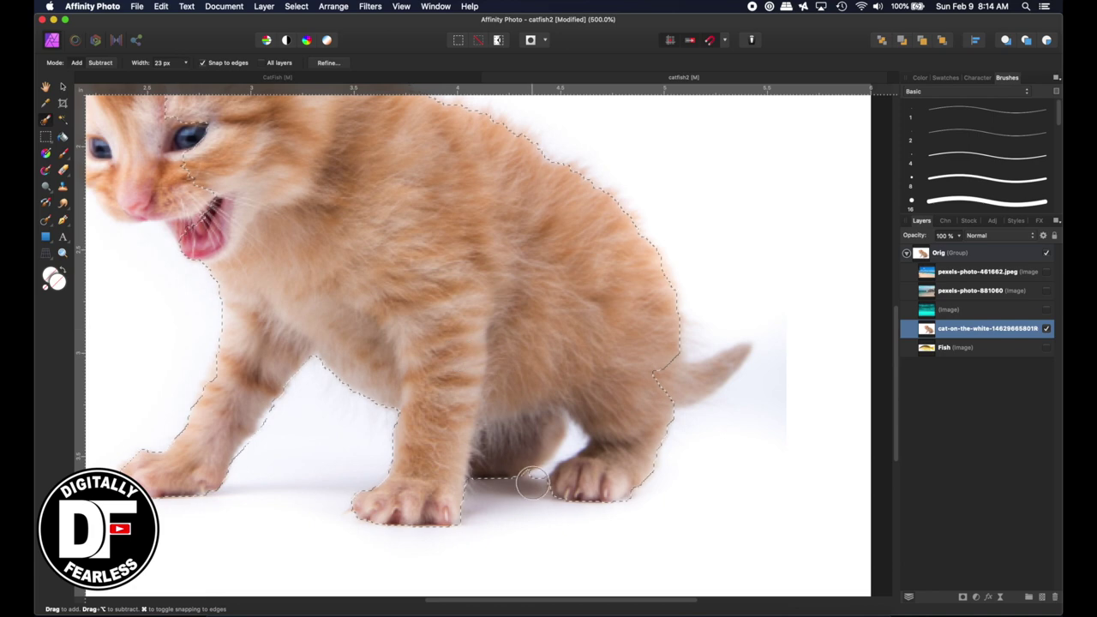
key(bracketleft)
key(bracketleft)
key(bracketleft)
mouse_move(542, 474)
mouse_down()
mouse_move(589, 476)
mouse_move(697, 377)
mouse_up()
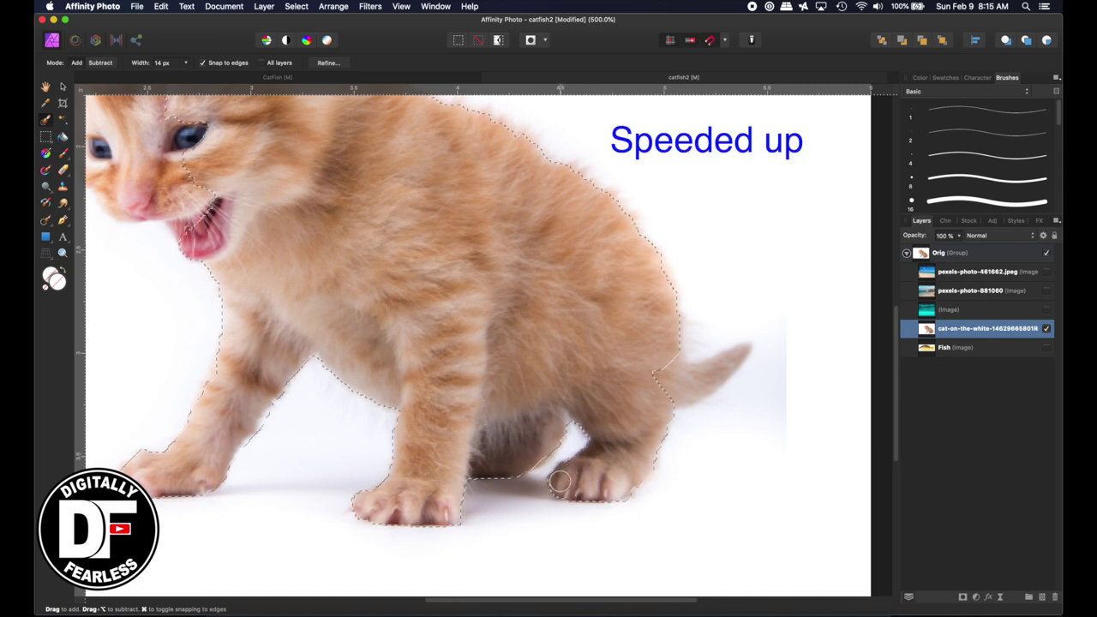
Add the unselected part of the kitten's face, muzzle and outer ear to the selection.
scroll(227, 441, up, 3)
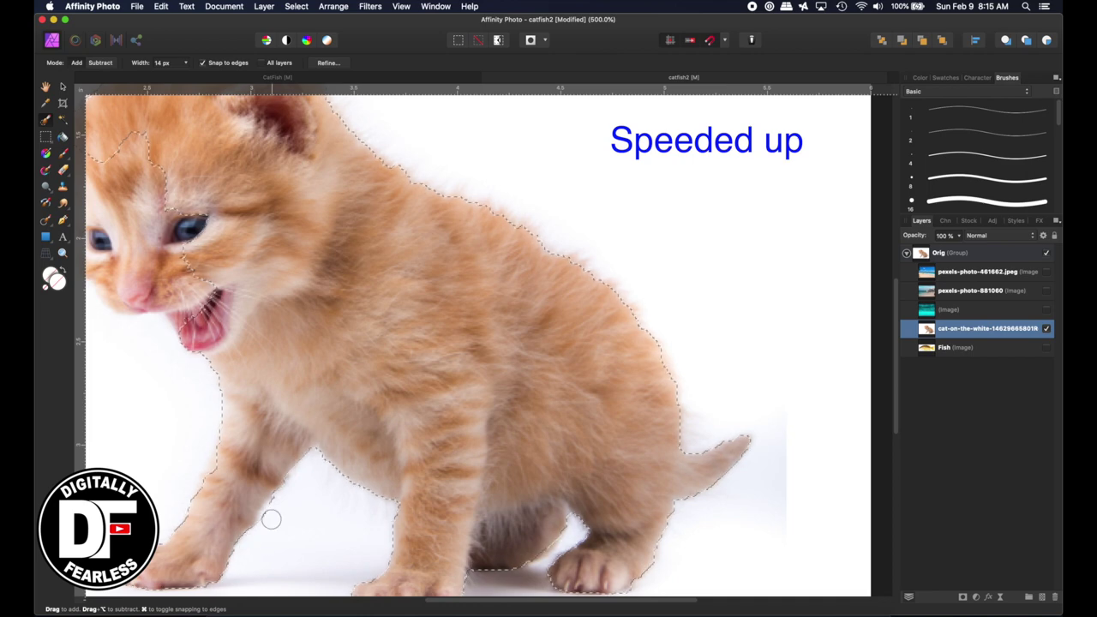
scroll(310, 342, left, 8)
scroll(309, 342, up, 2)
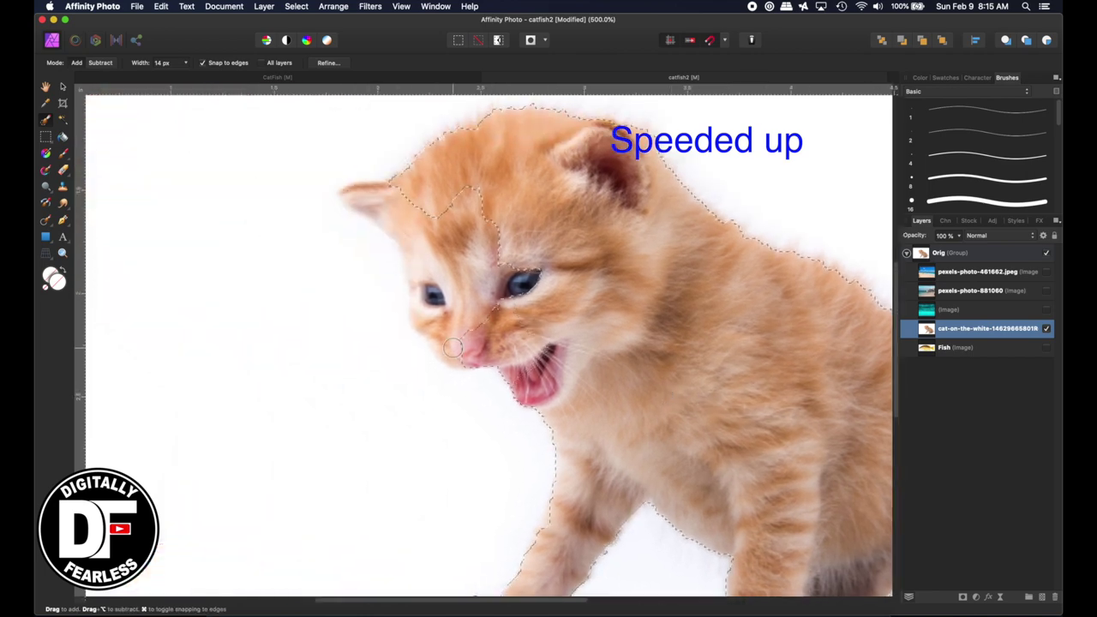
mouse_move(444, 335)
mouse_down()
mouse_move(409, 240)
mouse_move(361, 200)
mouse_move(420, 150)
mouse_move(488, 120)
mouse_move(557, 119)
mouse_move(622, 165)
mouse_up()
Refine the selection with a 22 px Matte adjustment brush along the fur from the kitten's neck and back to its tail.
drag(677, 318, 488, 320)
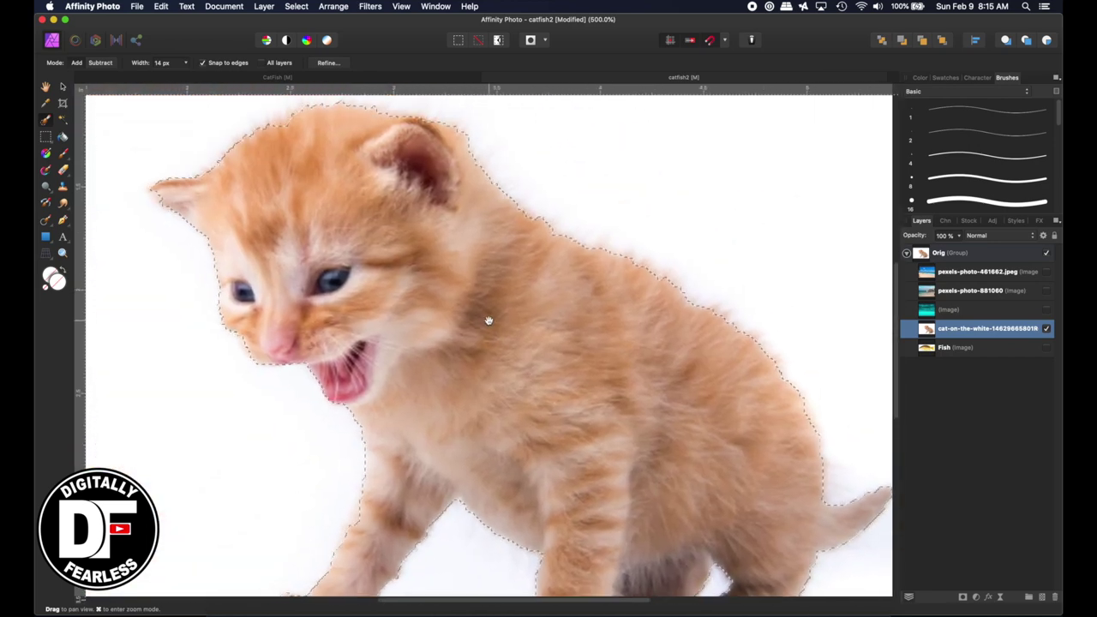
click(328, 63)
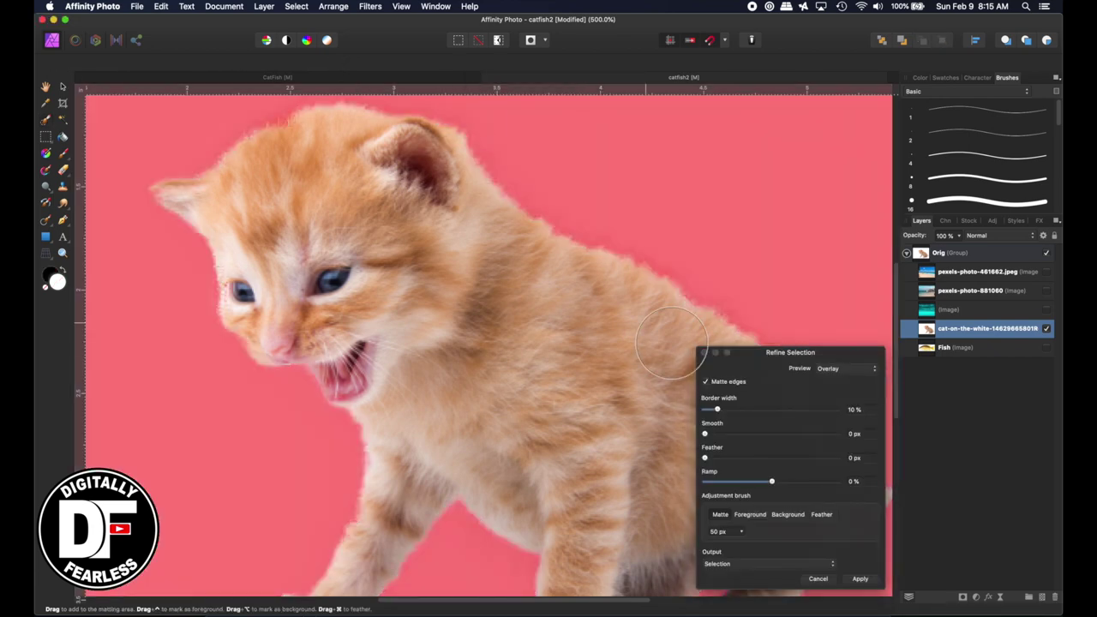
drag(742, 353, 824, 224)
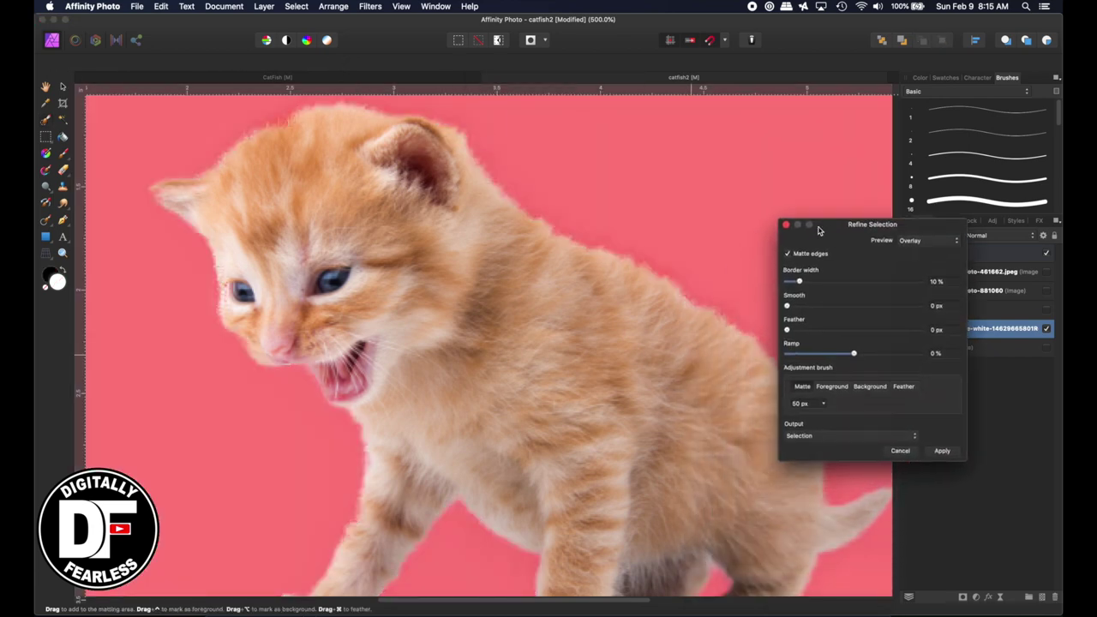
key(bracketleft)
key(bracketleft)
key(bracketleft)
key(bracketleft)
key(bracketleft)
key(bracketleft)
drag(545, 220, 708, 308)
drag(827, 231, 846, 113)
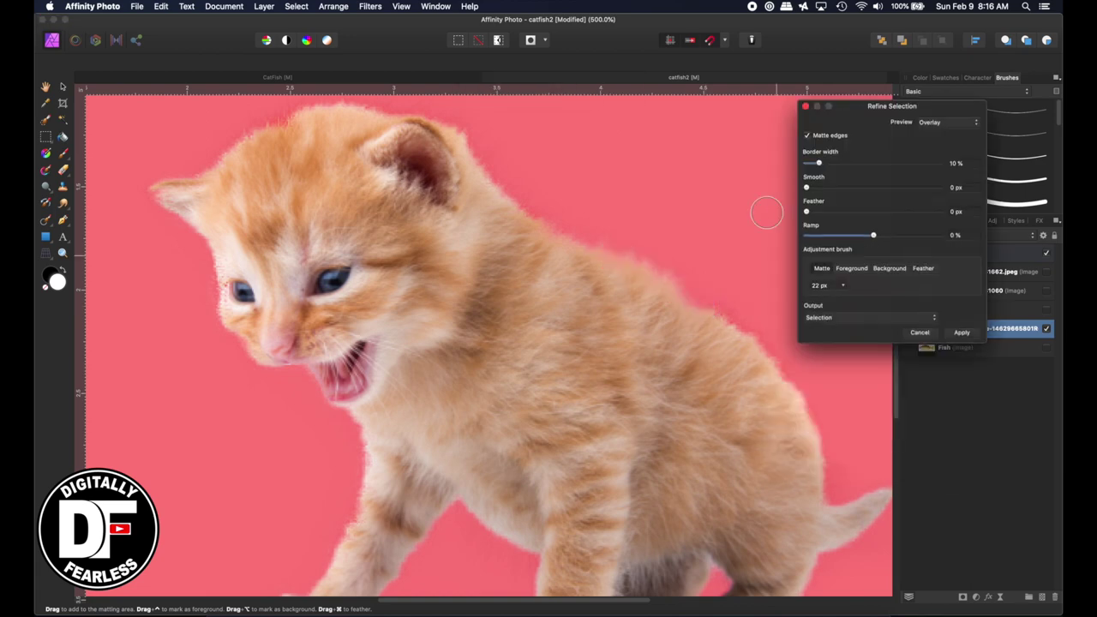
mouse_move(699, 310)
mouse_down()
mouse_move(777, 367)
mouse_move(820, 442)
mouse_move(823, 499)
mouse_up()
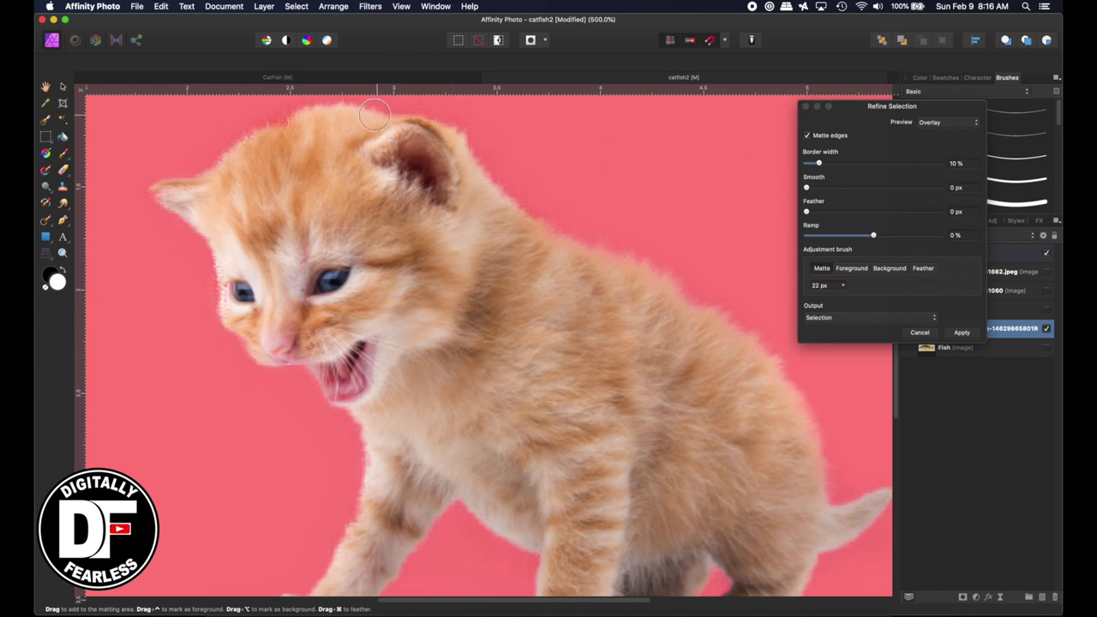
Brush the matte along the top of the kitten's head, the outer ear, the face, muzzle and chin.
mouse_move(388, 113)
mouse_down()
mouse_move(317, 113)
mouse_move(219, 164)
mouse_up()
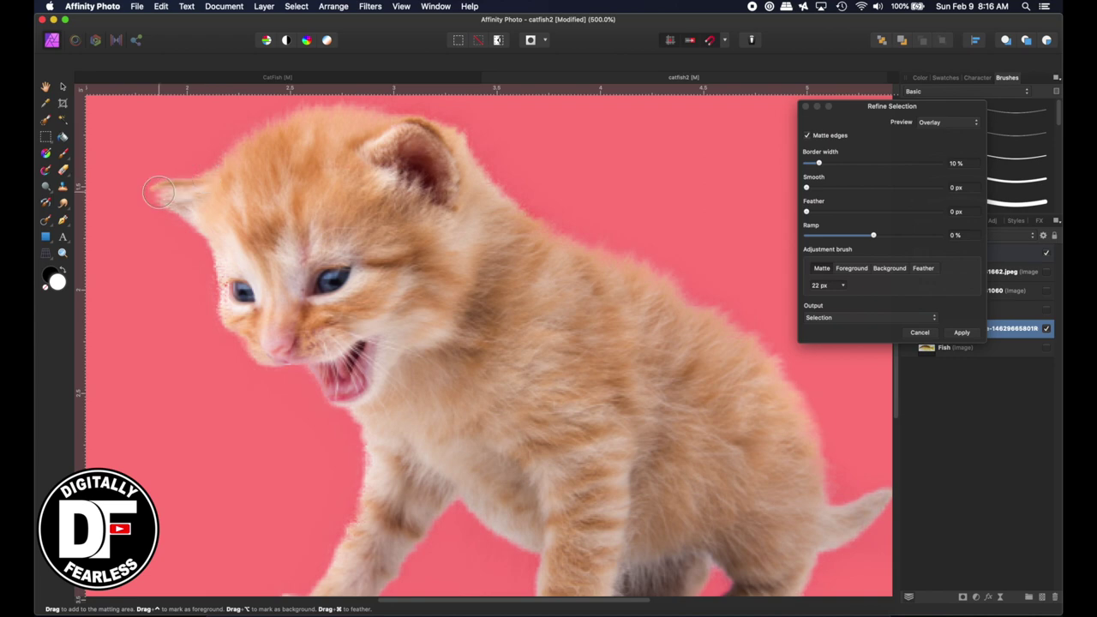
mouse_move(161, 190)
mouse_down()
mouse_move(155, 197)
mouse_move(197, 221)
mouse_move(225, 292)
mouse_up()
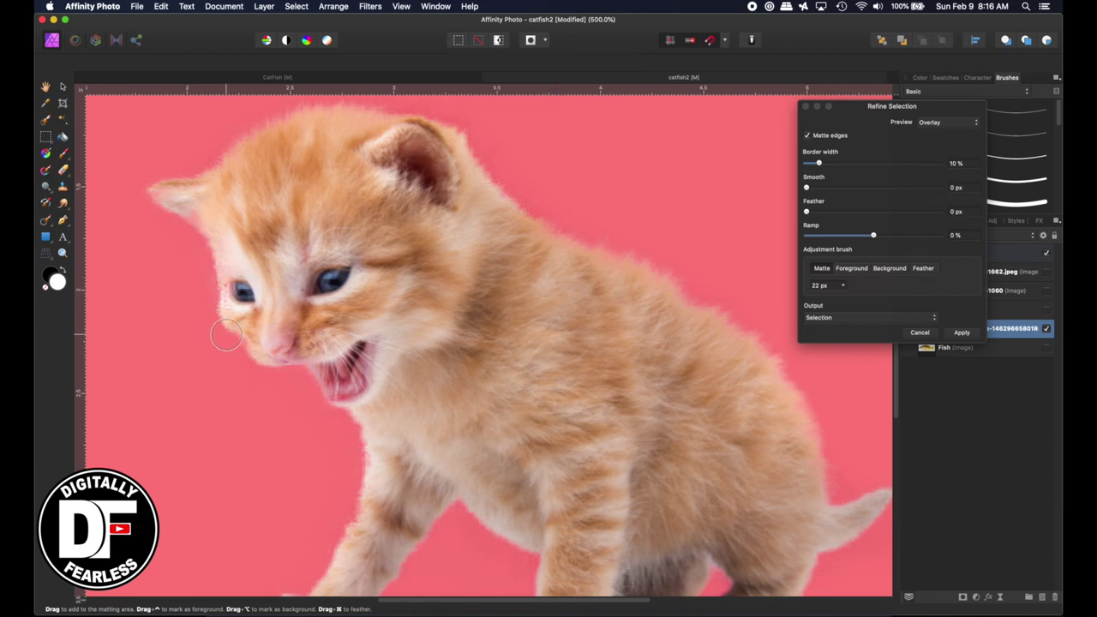
drag(216, 334, 318, 365)
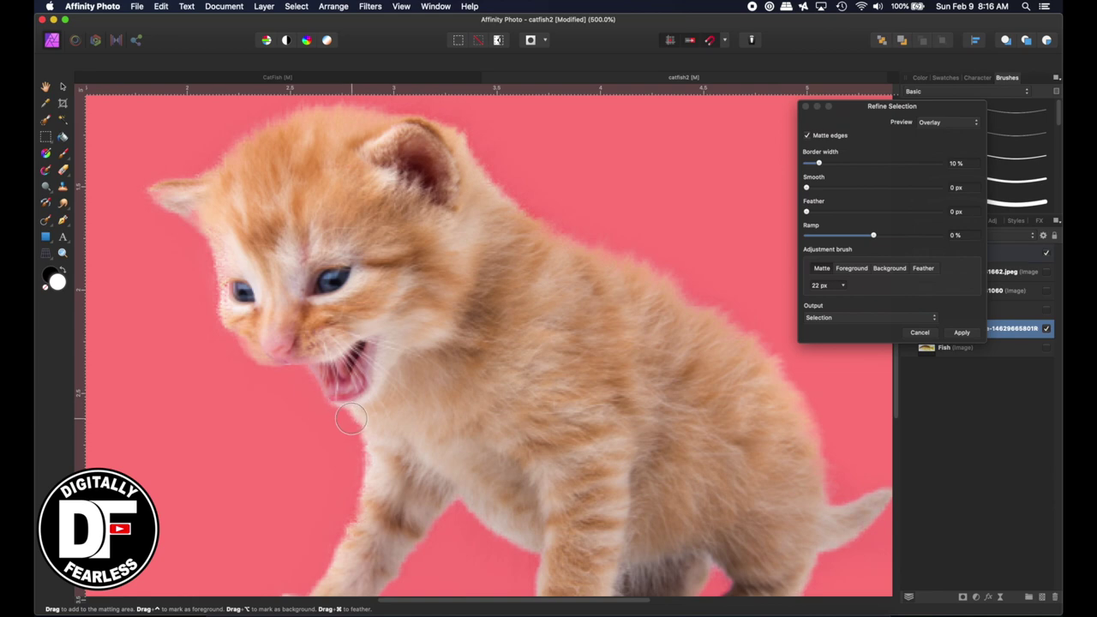
mouse_move(350, 414)
mouse_down()
mouse_move(360, 482)
mouse_move(391, 298)
mouse_move(349, 424)
mouse_up()
Brush the matte around the edges of the kitten's paws and legs.
key(space)
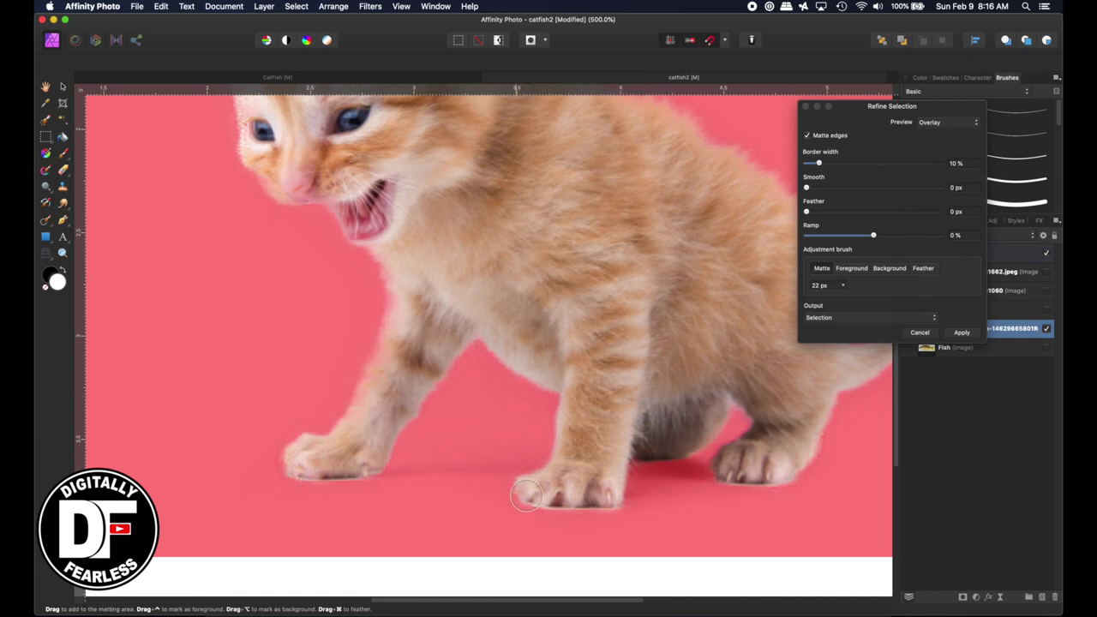
mouse_move(526, 495)
mouse_down()
mouse_move(610, 495)
mouse_move(586, 495)
mouse_up()
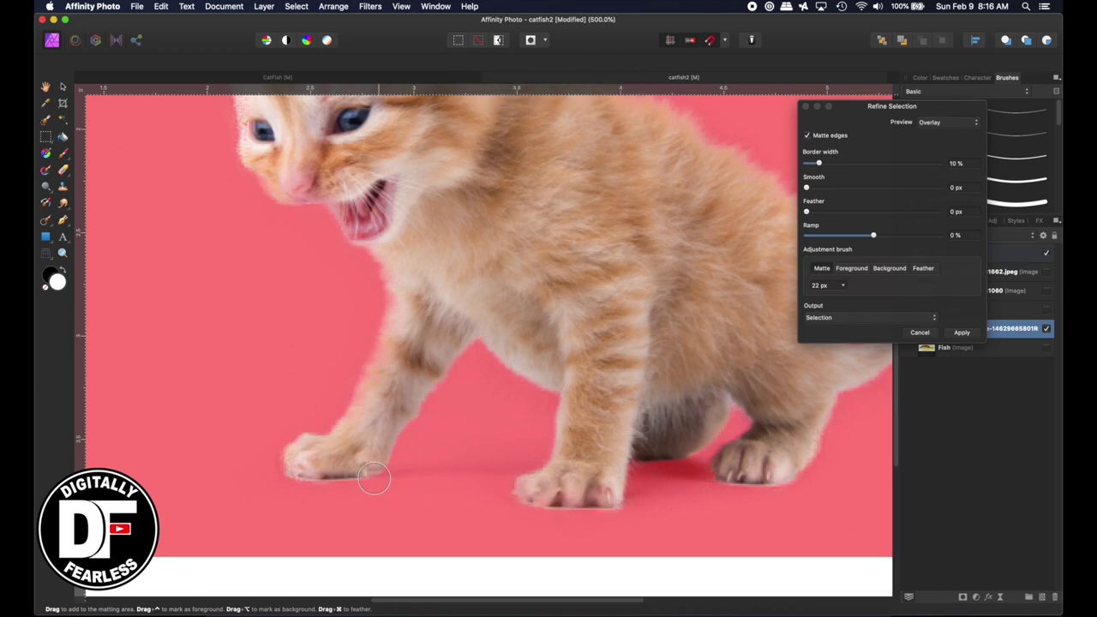
mouse_move(326, 474)
mouse_down()
mouse_move(297, 476)
mouse_move(377, 463)
mouse_move(483, 318)
mouse_move(511, 368)
mouse_move(565, 401)
mouse_up()
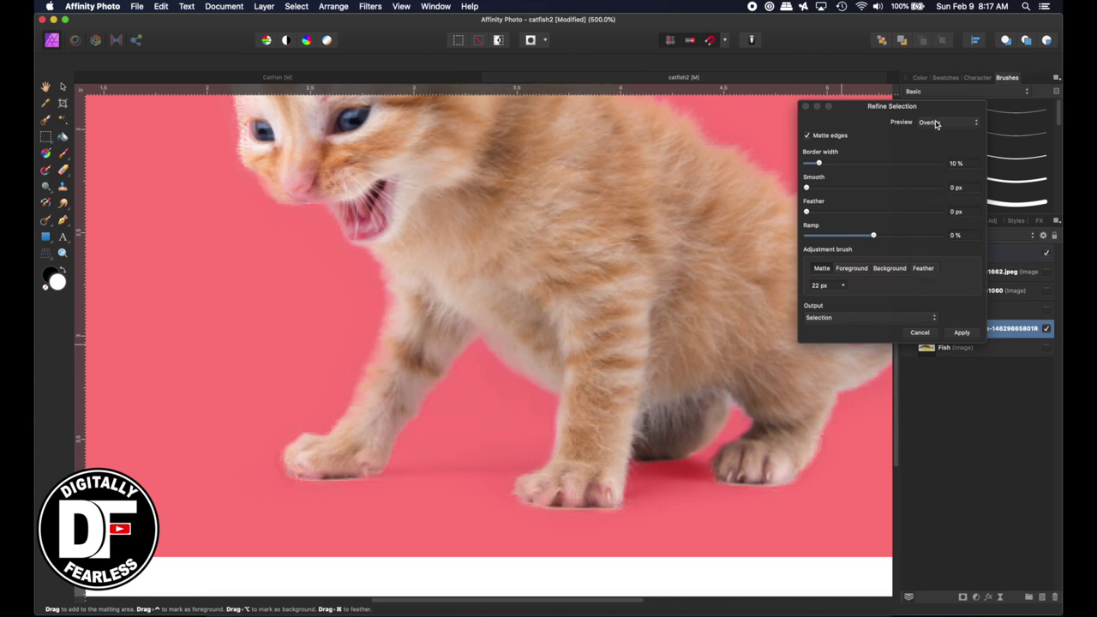
Check the cutout edges with the Black matte preview, and return the preview to Overlay.
key(super+minus)
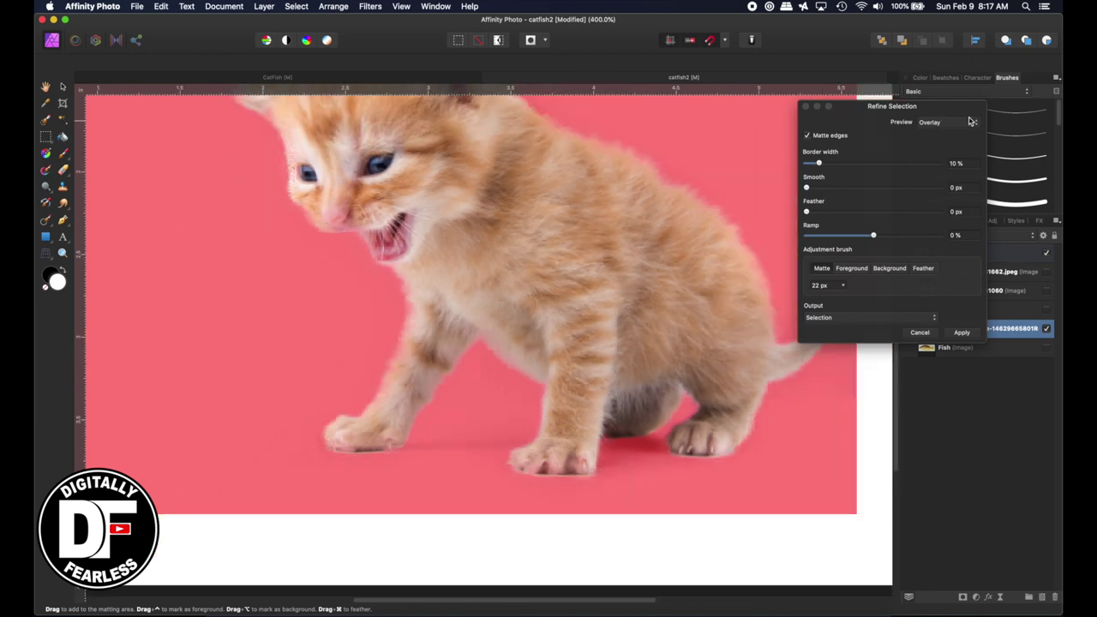
click(970, 121)
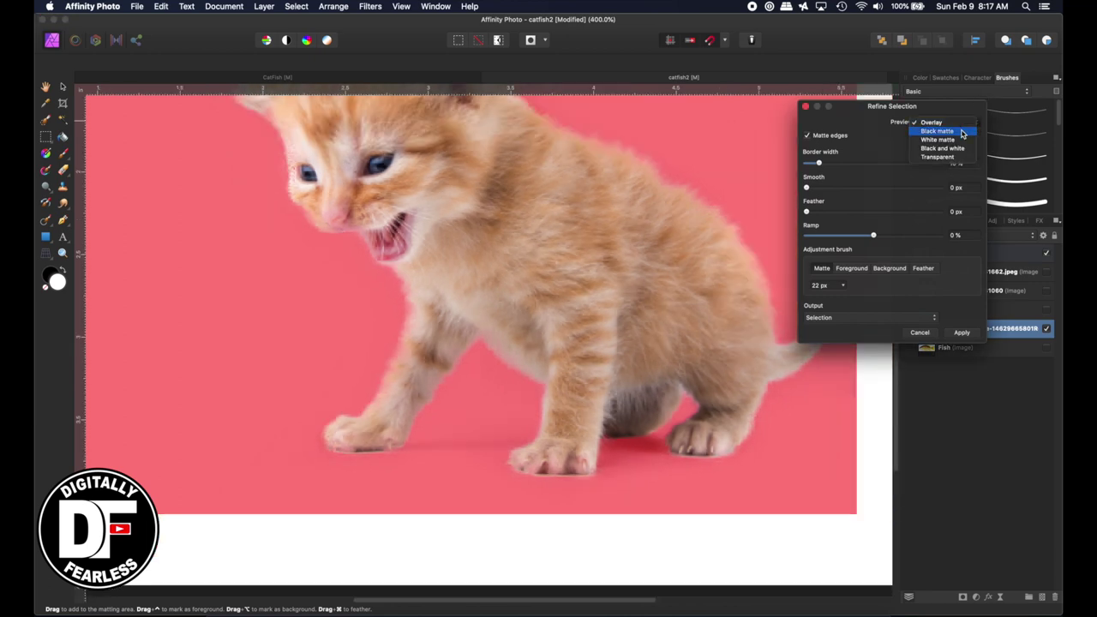
click(961, 132)
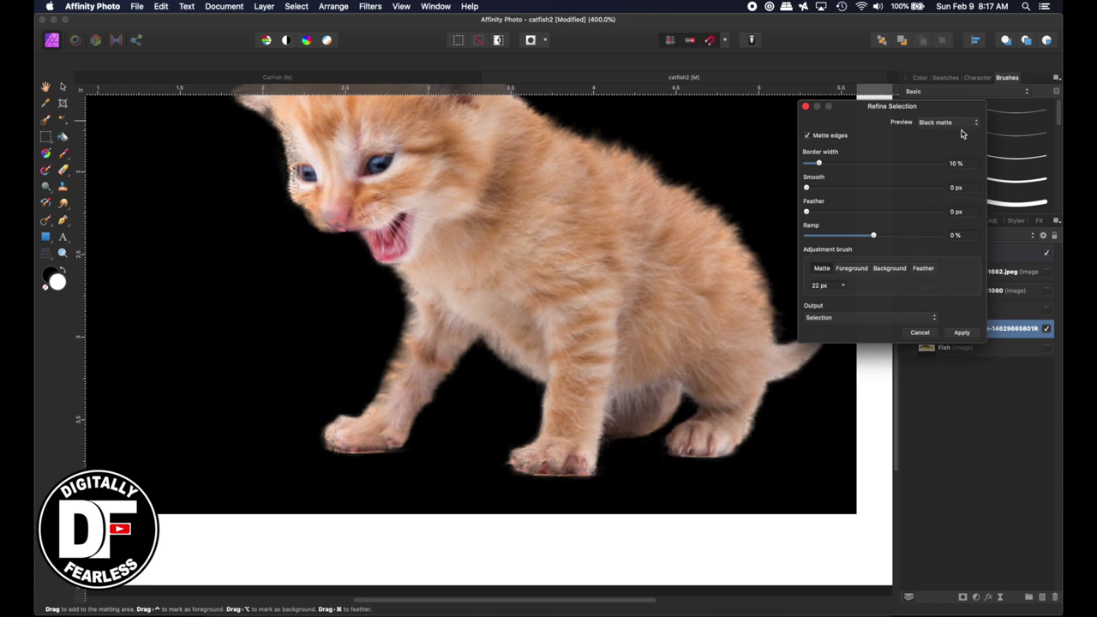
key(space)
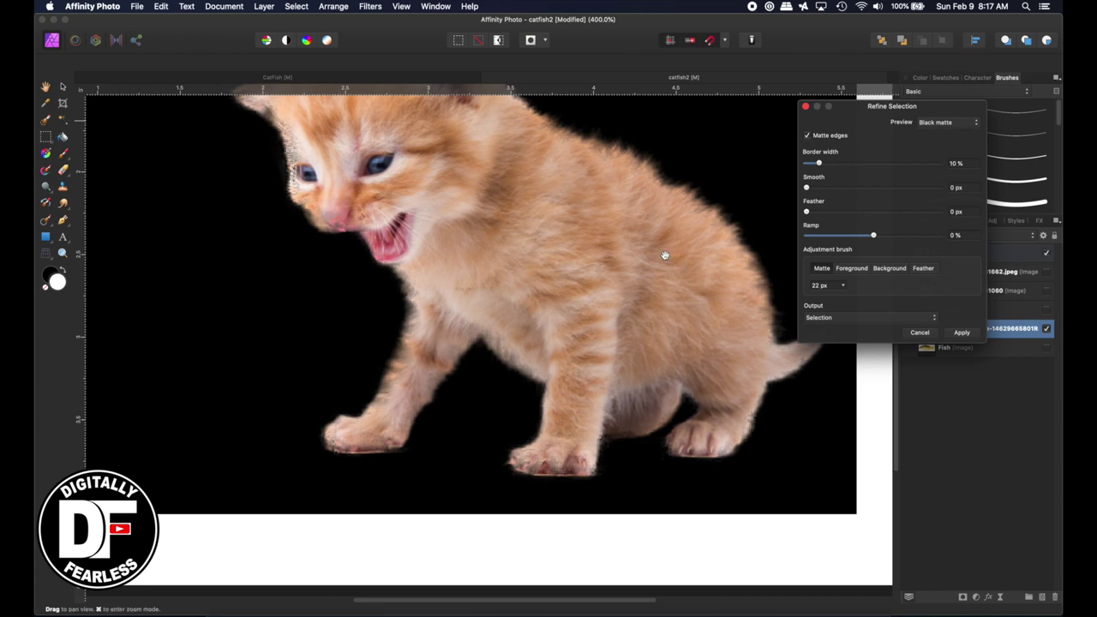
drag(656, 265, 645, 348)
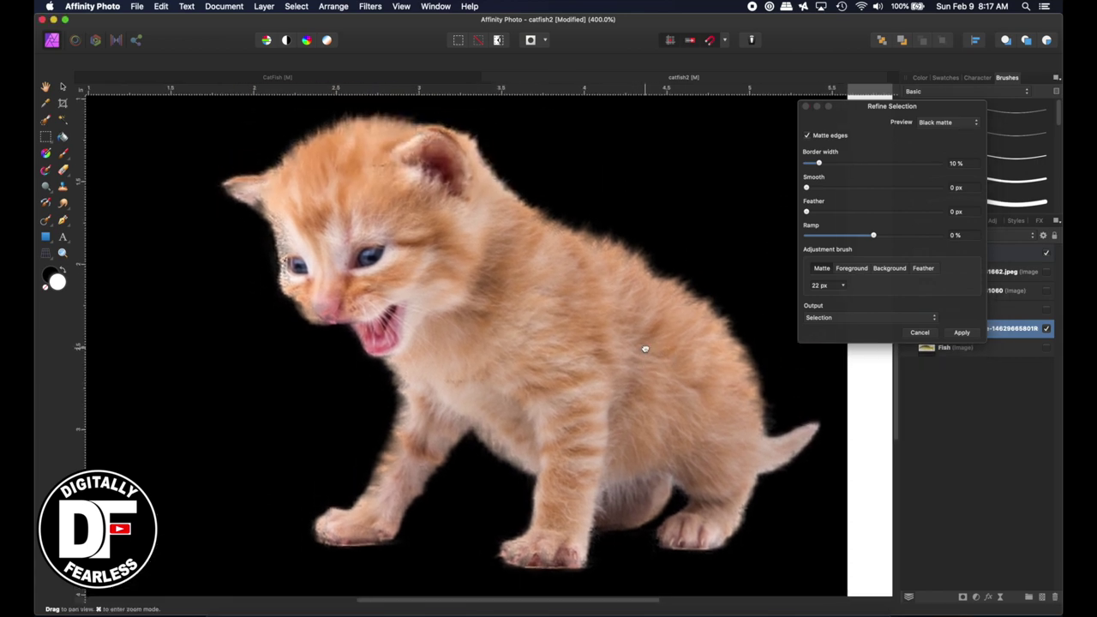
click(940, 121)
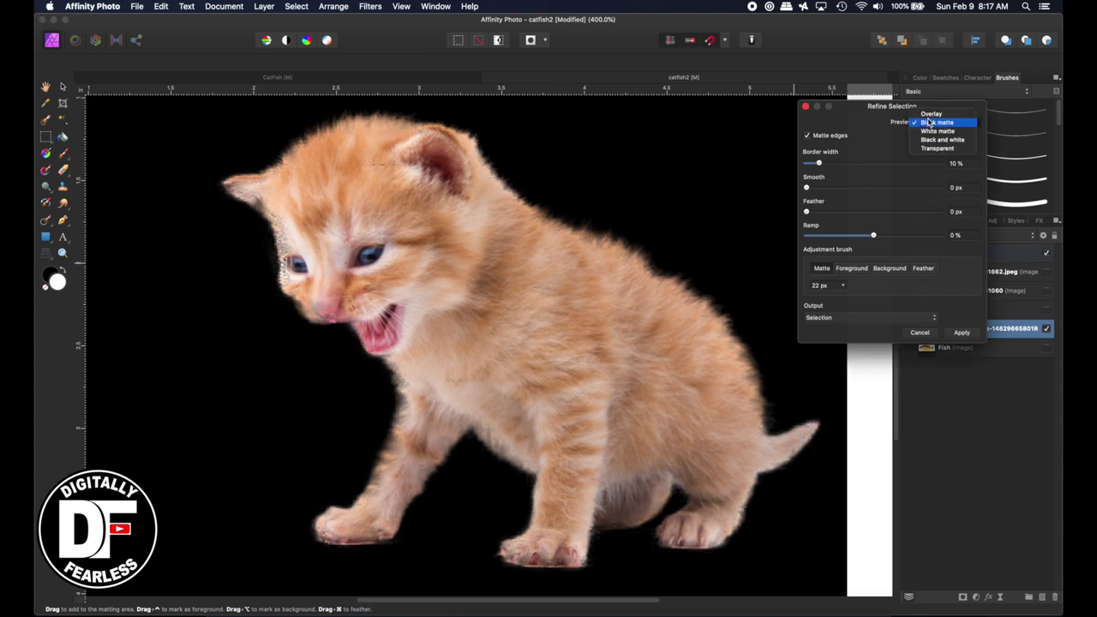
click(931, 113)
Output the refined selection as a Mask on the cat layer and apply it.
click(864, 319)
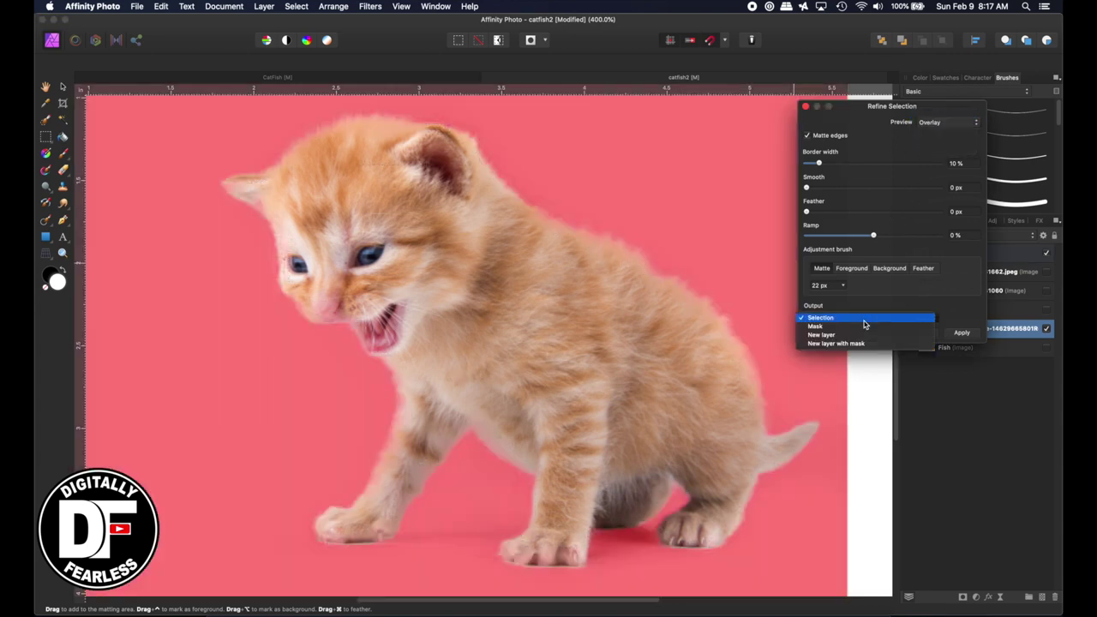
click(814, 327)
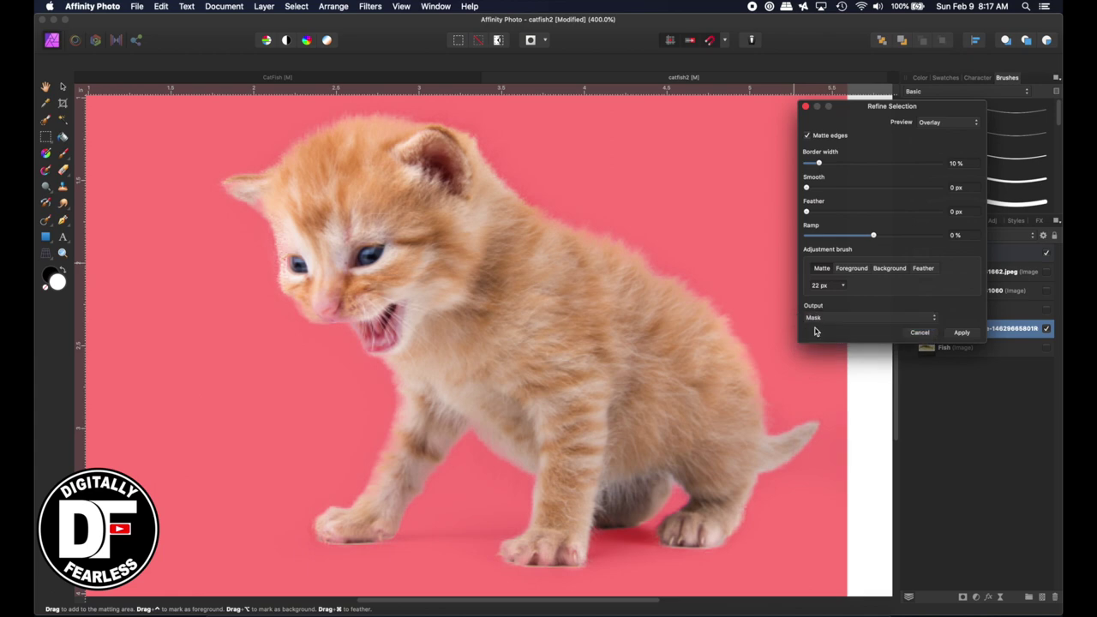
click(961, 332)
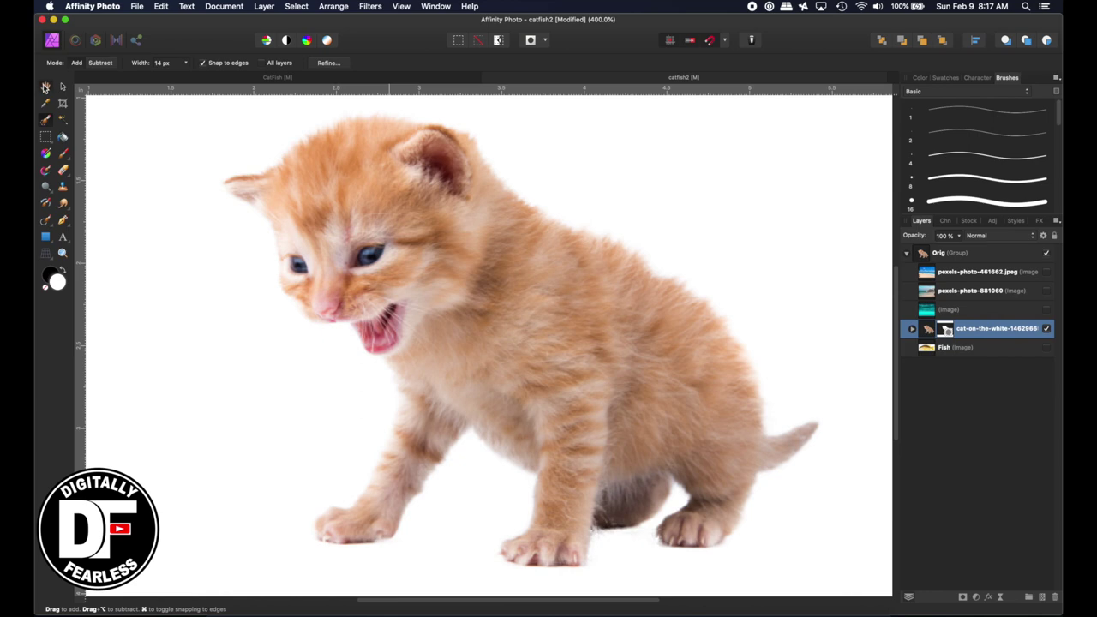
Move the masked cat layer out of the Orig group to above it, and collapse the group.
double_click(45, 87)
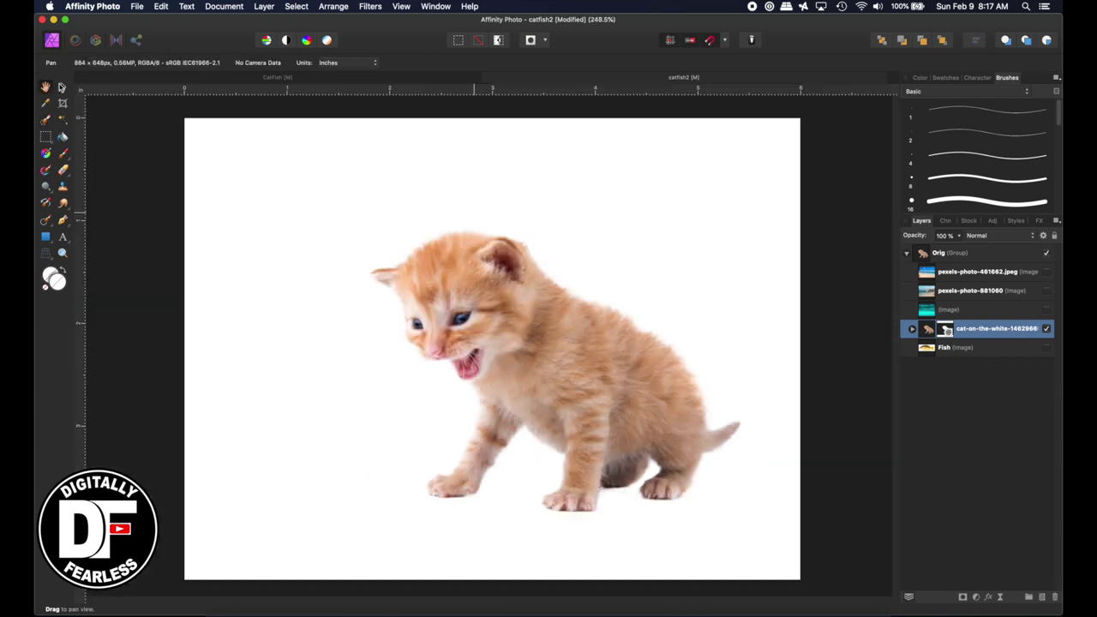
click(61, 87)
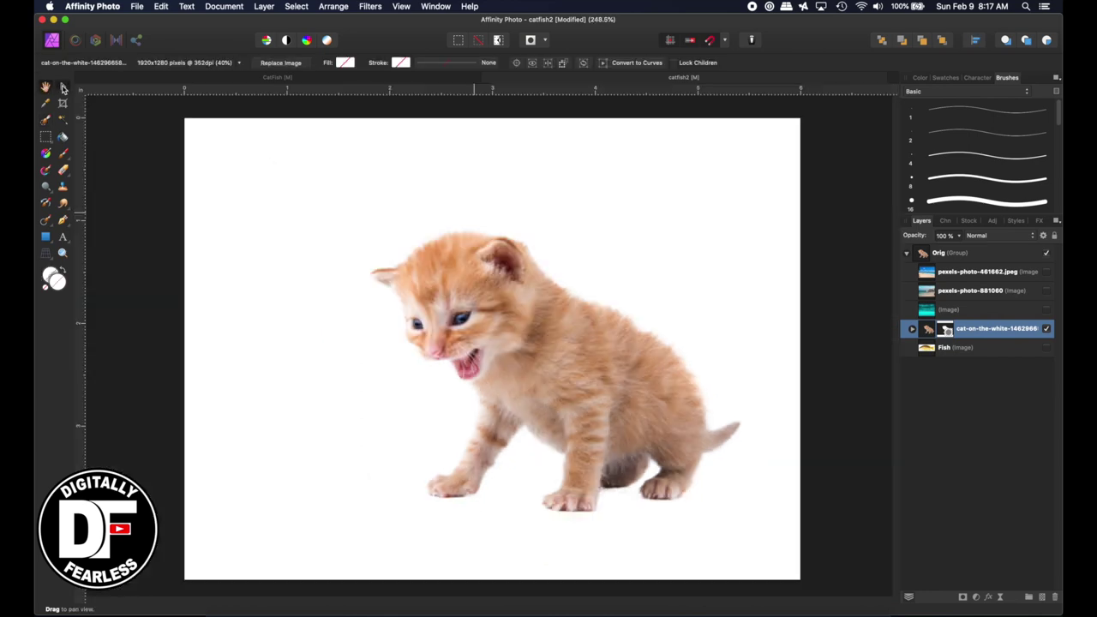
click(117, 117)
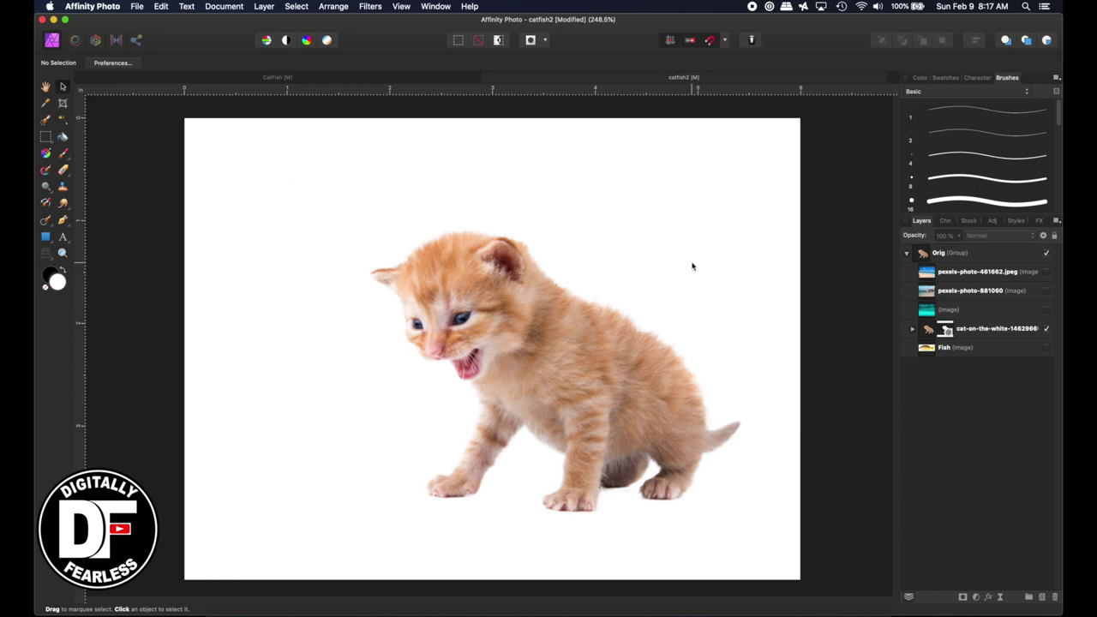
click(931, 332)
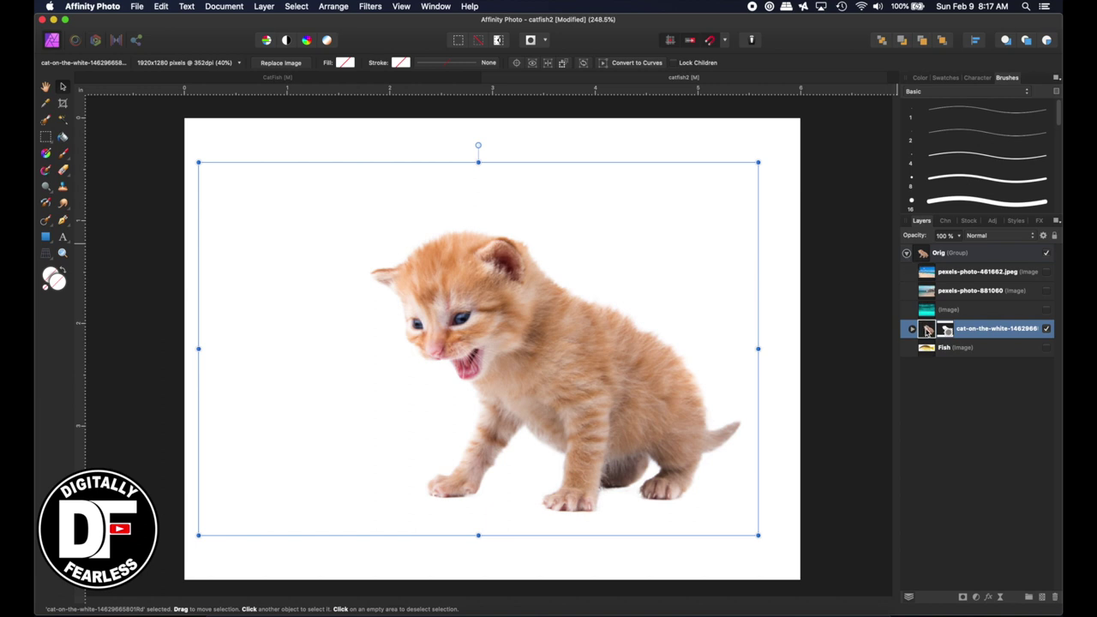
drag(928, 333, 907, 249)
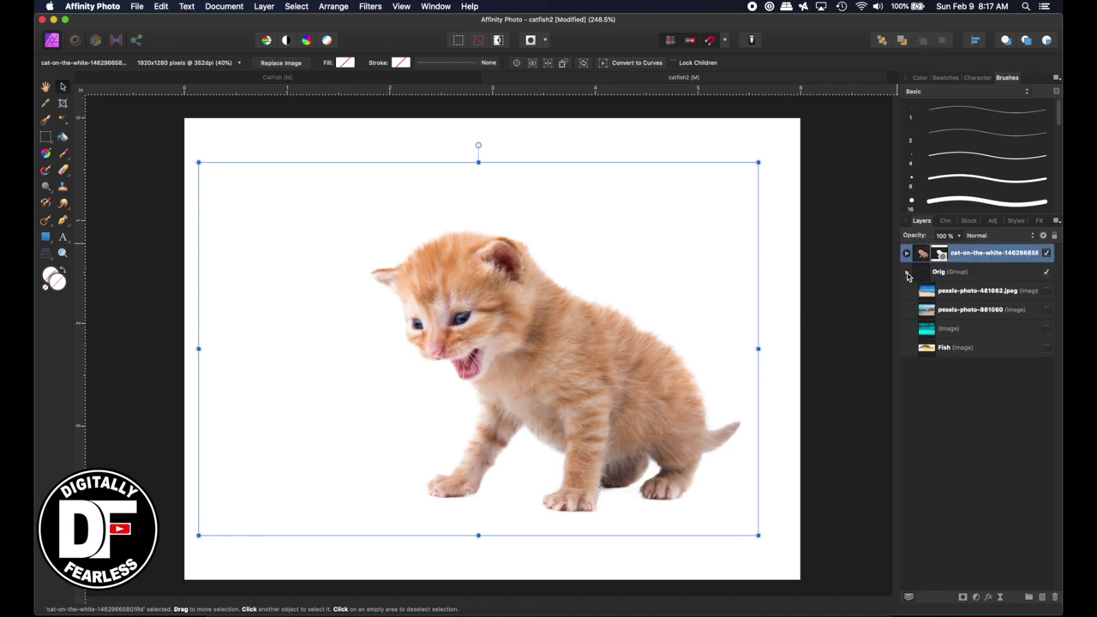
click(908, 272)
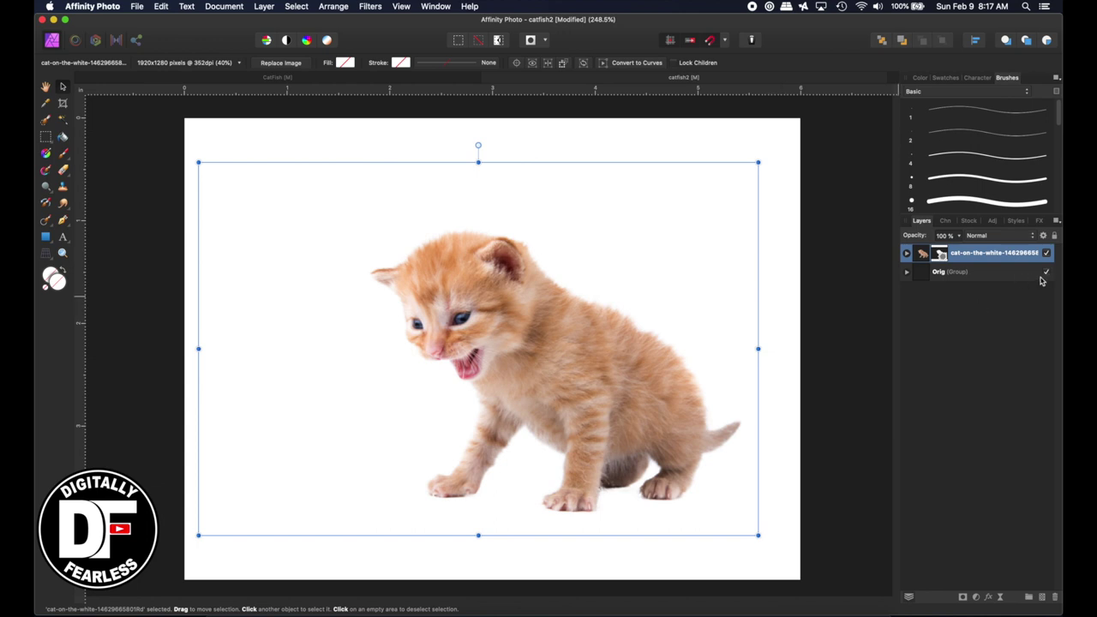
Expand the Orig group, select the Fish image layer and make it visible.
click(907, 272)
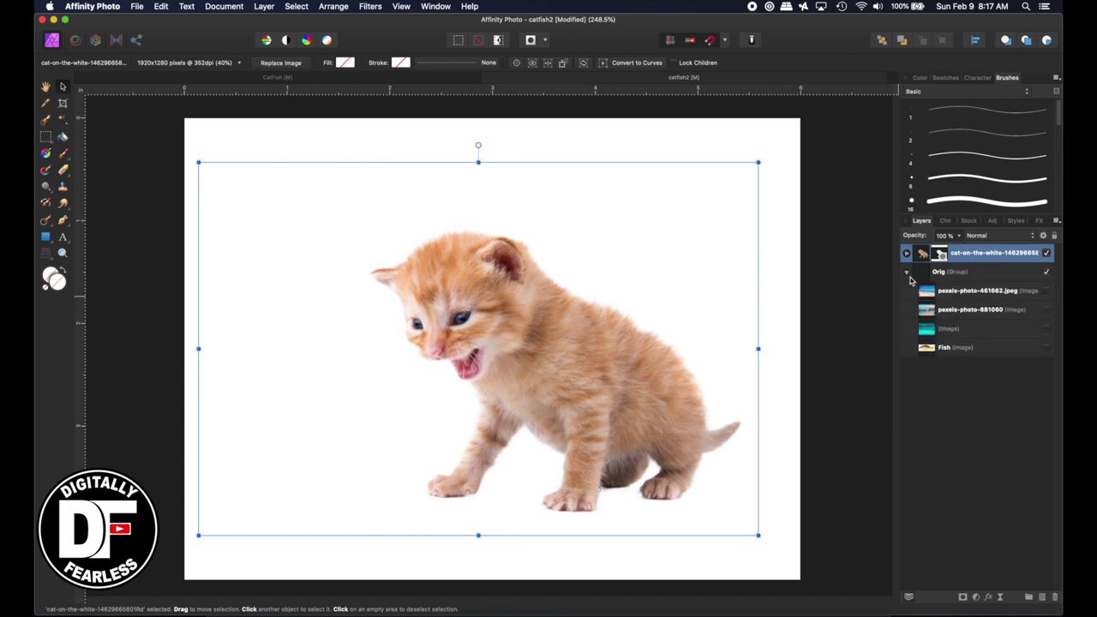
click(931, 348)
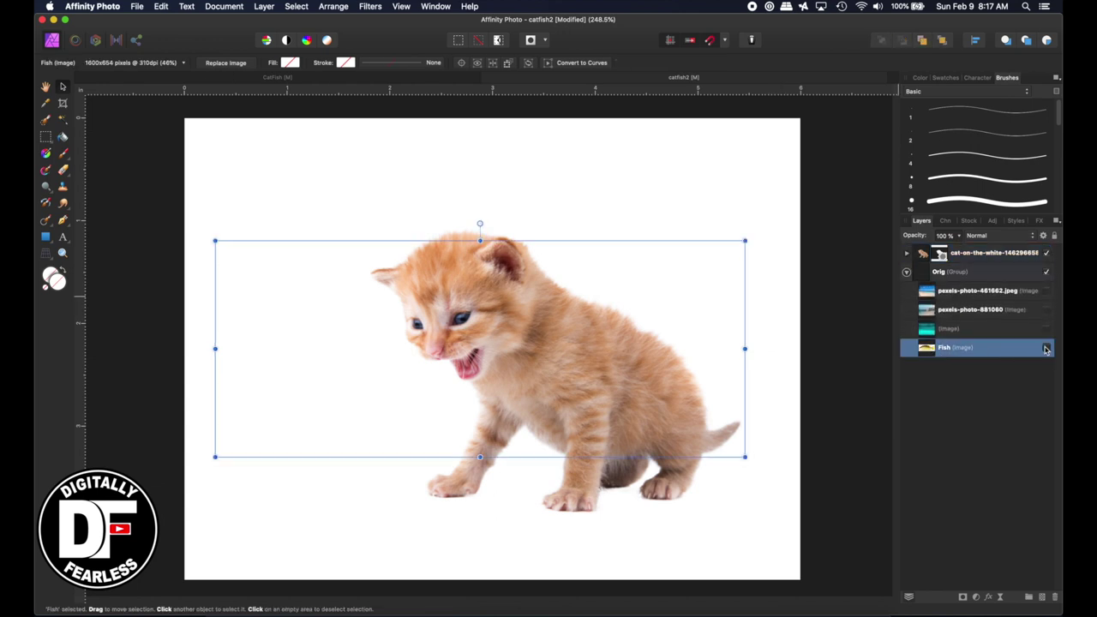
click(1045, 347)
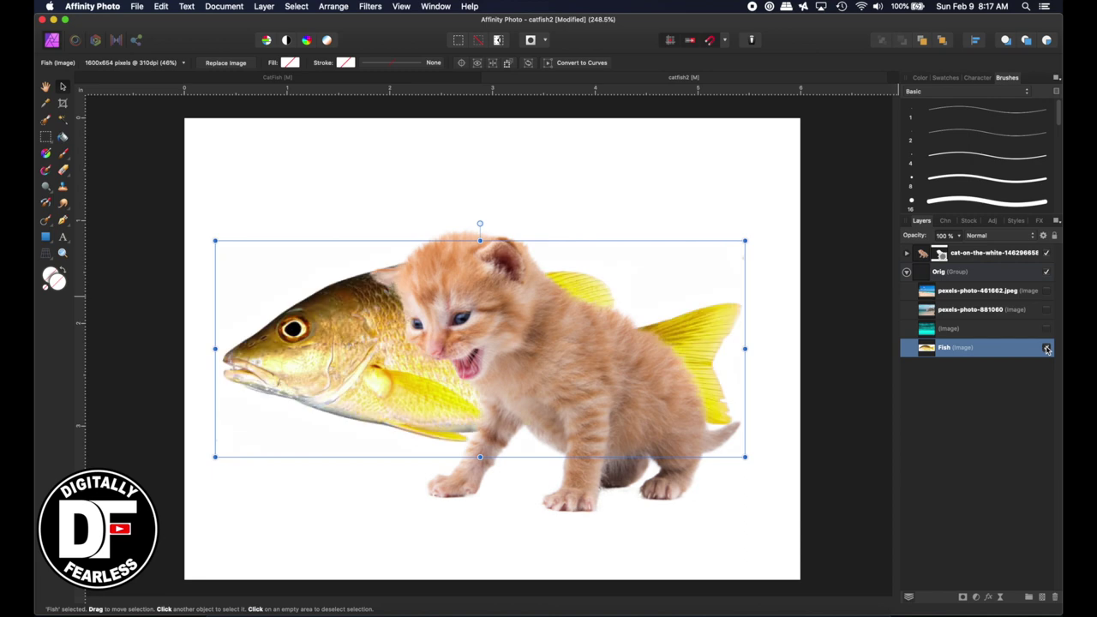
Hide the masked cat layer, duplicate the Fish image layer and move the copy out above the Orig group.
click(1048, 254)
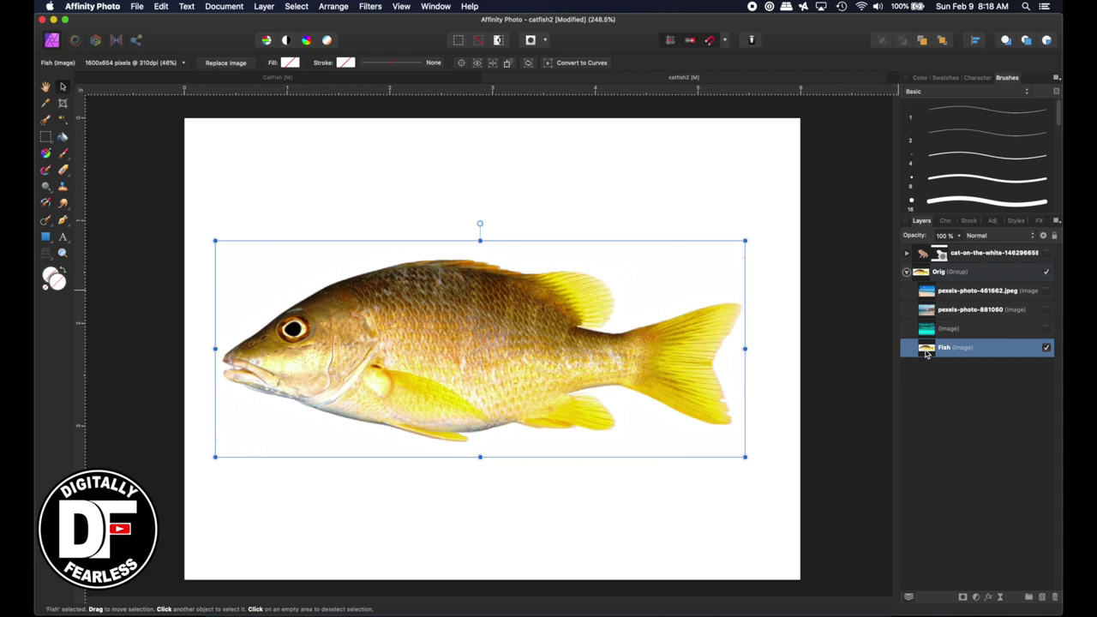
key(super+j)
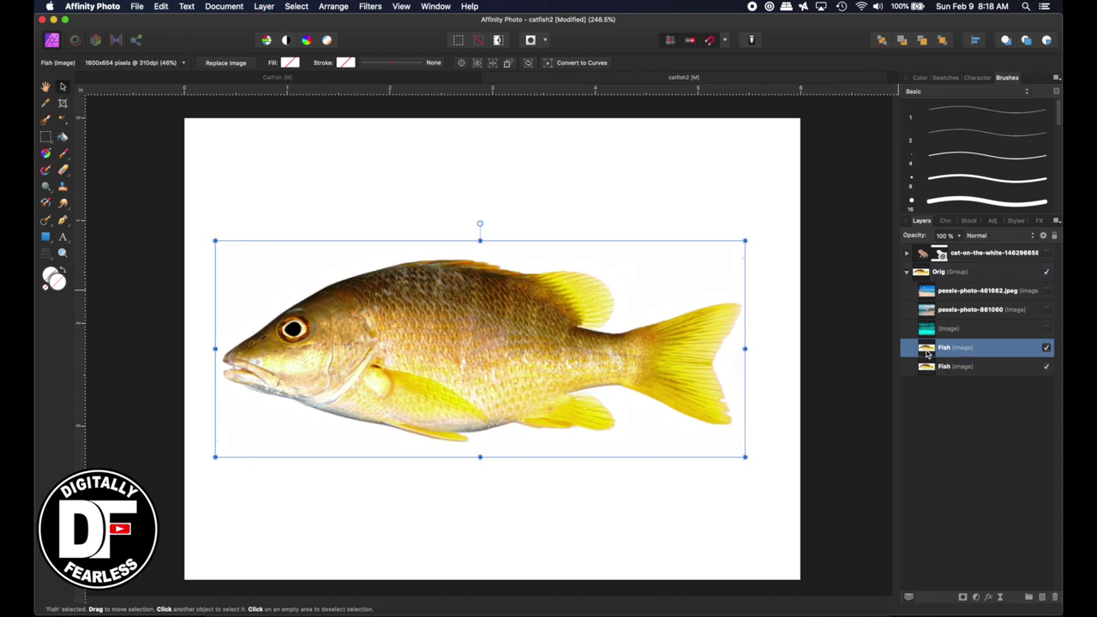
drag(926, 353, 908, 265)
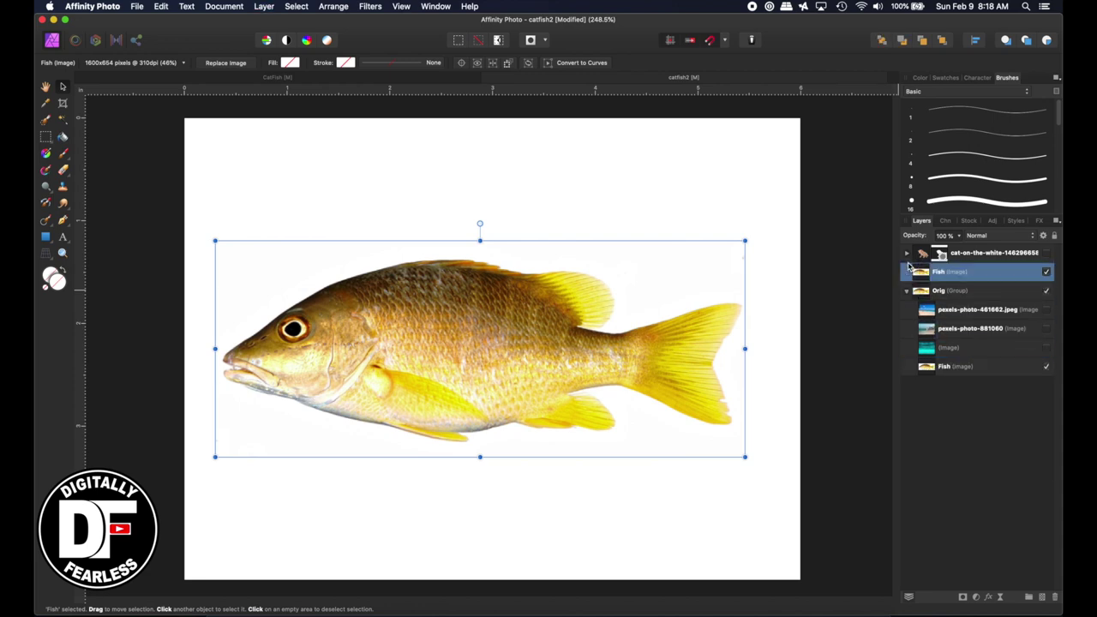
Duplicate the masked cat layer, store the copy in the Orig group just above Fish, and collapse the group.
click(919, 254)
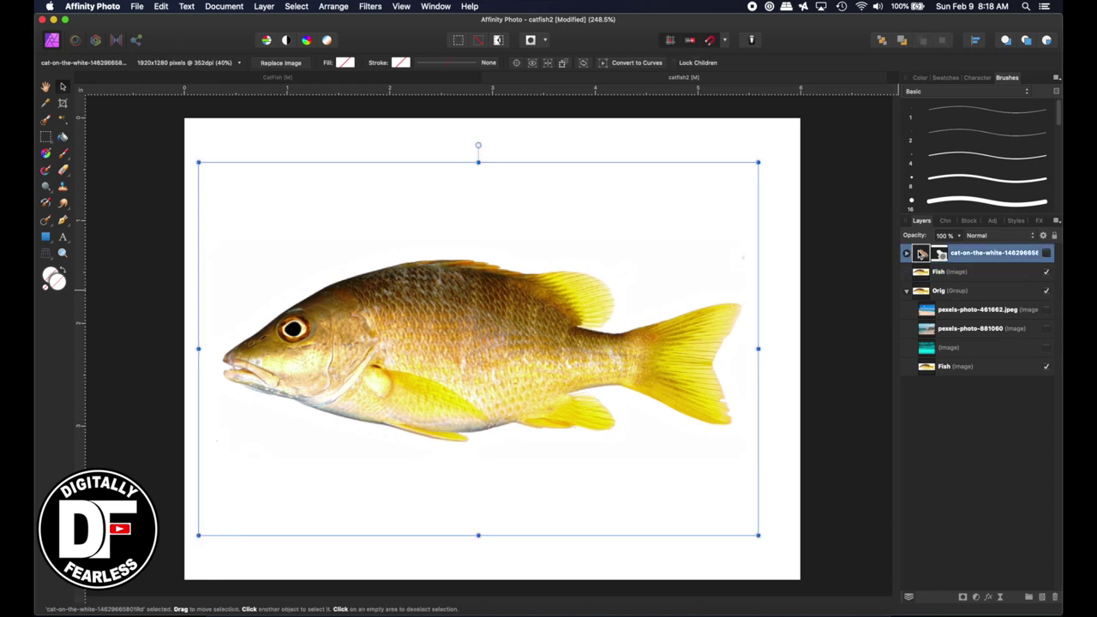
key(super+j)
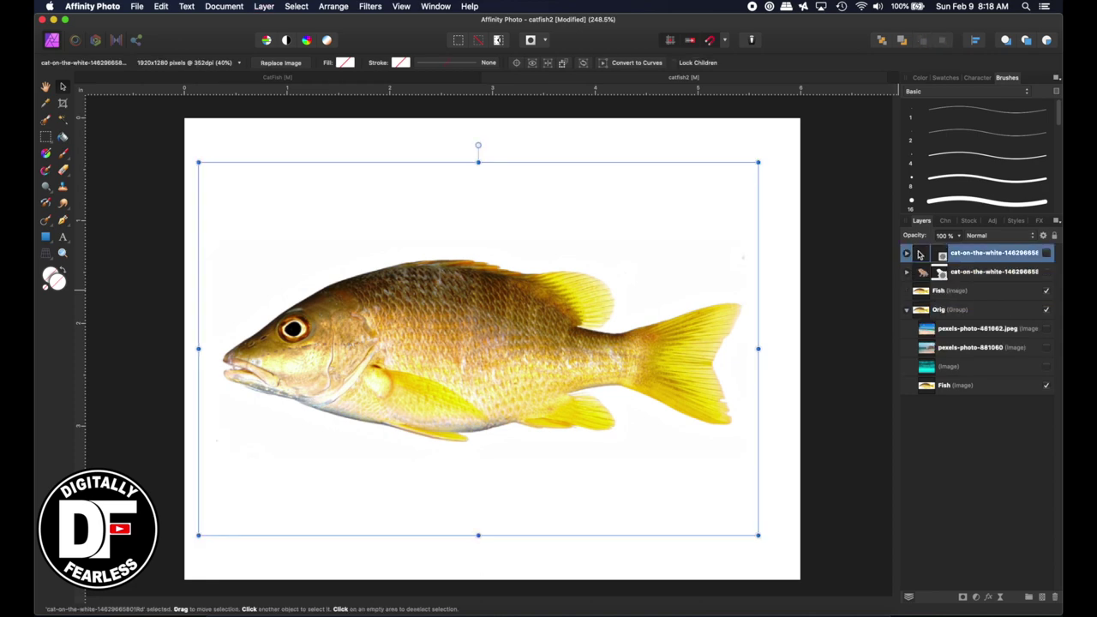
drag(921, 254, 921, 315)
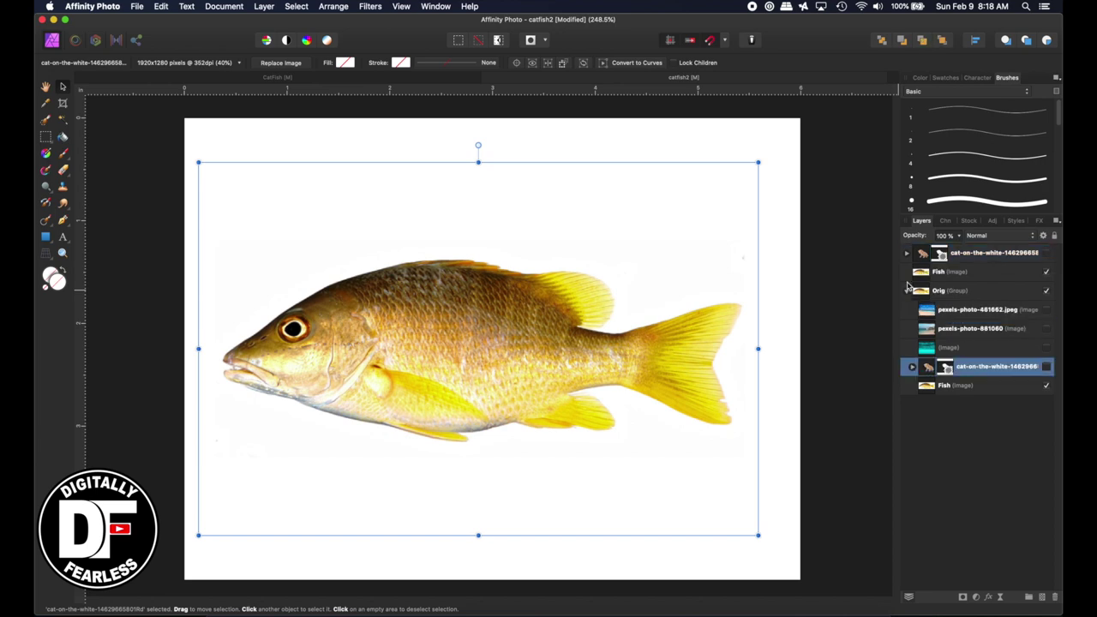
click(907, 291)
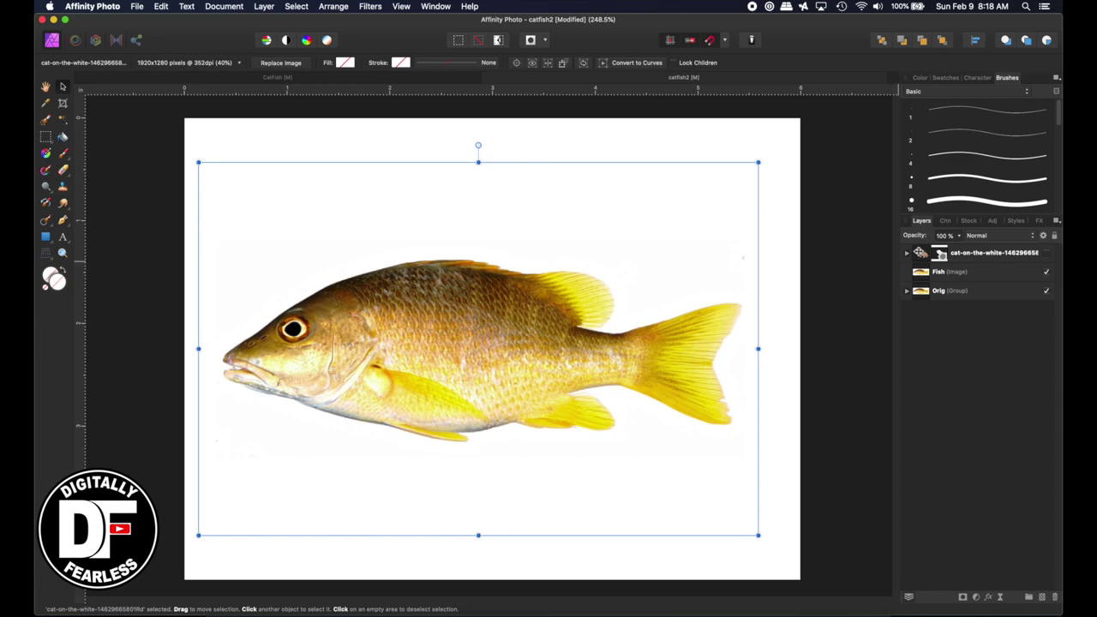
Select the whole fish, including its fins and tail, on the upper Fish layer with the Selection Brush.
click(902, 273)
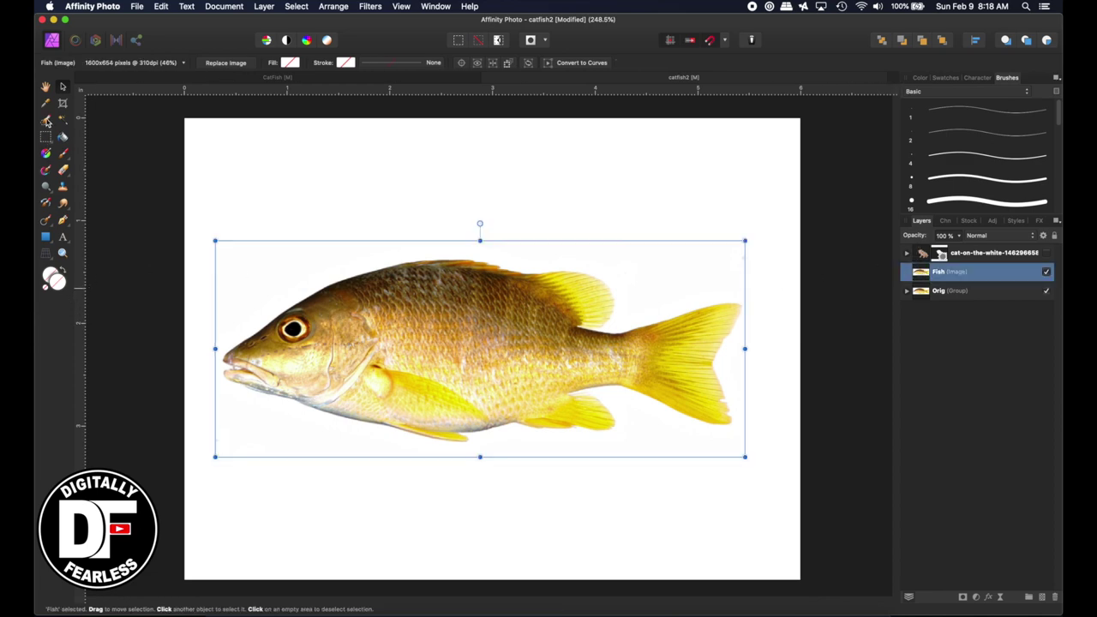
click(46, 121)
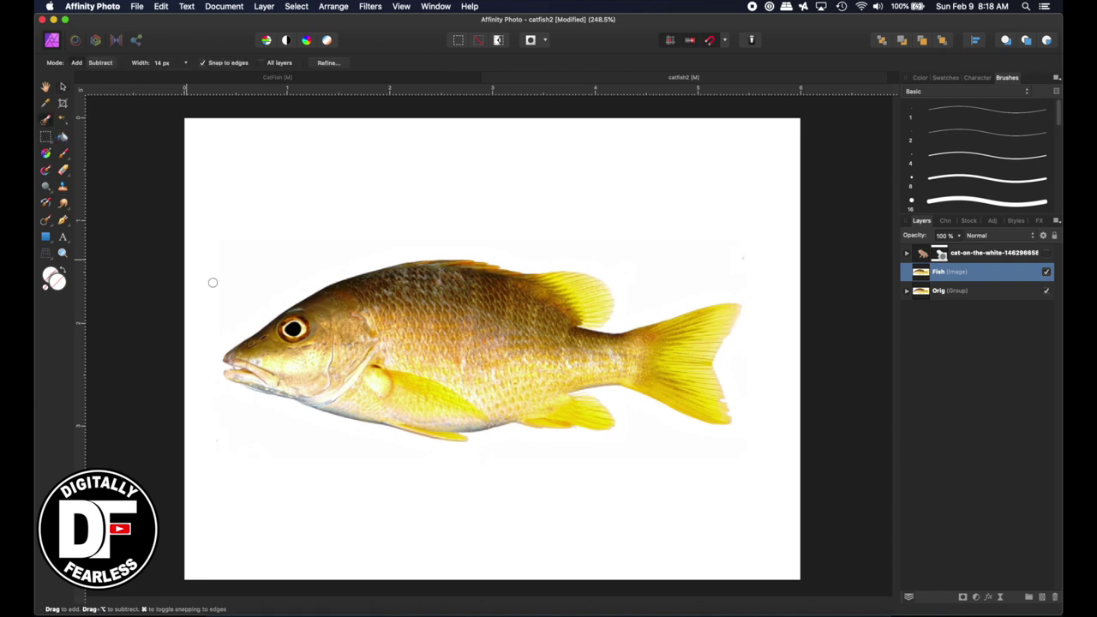
key(bracketright)
mouse_move(338, 303)
mouse_down()
mouse_move(448, 287)
mouse_move(560, 302)
mouse_move(571, 309)
mouse_move(554, 308)
mouse_move(551, 352)
mouse_move(583, 284)
mouse_up()
mouse_move(604, 352)
mouse_down()
mouse_move(599, 364)
mouse_move(620, 367)
mouse_move(692, 332)
mouse_move(689, 348)
mouse_move(638, 383)
mouse_move(610, 372)
mouse_move(617, 367)
mouse_move(647, 399)
mouse_move(548, 407)
mouse_move(574, 404)
mouse_move(575, 413)
mouse_move(514, 404)
mouse_move(494, 377)
mouse_move(494, 411)
mouse_move(452, 420)
mouse_move(348, 393)
mouse_move(429, 313)
mouse_move(531, 325)
mouse_move(386, 315)
mouse_move(382, 336)
mouse_up()
scroll(556, 334, up, 5)
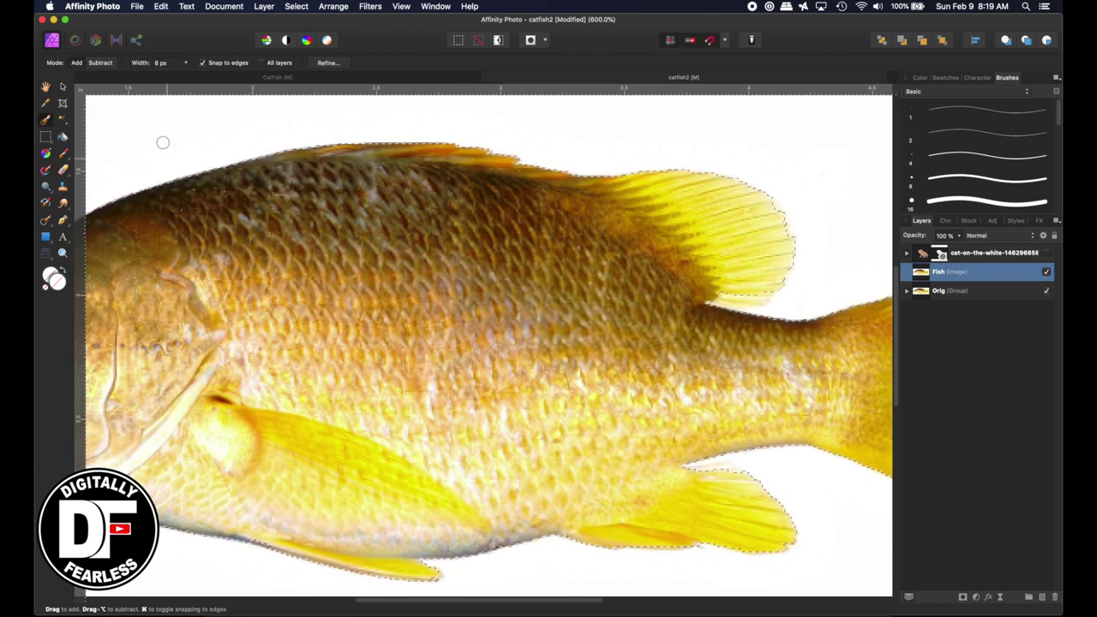
double_click(47, 87)
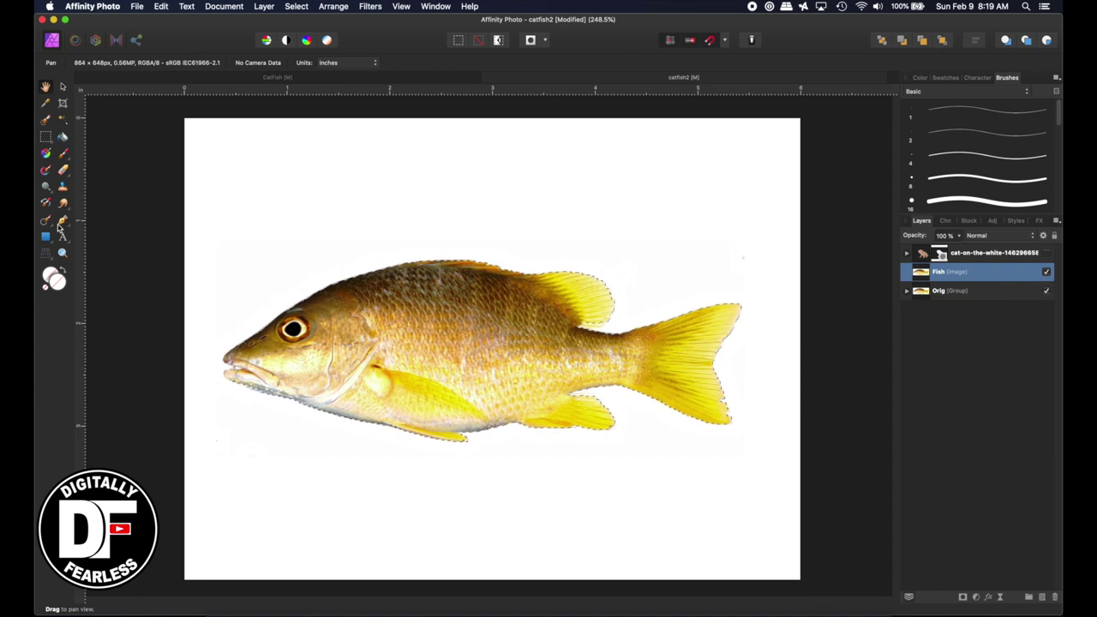
Refine the fish selection by painting along the back, fins, tail and belly edges with a 22 px Matte adjustment brush.
click(47, 121)
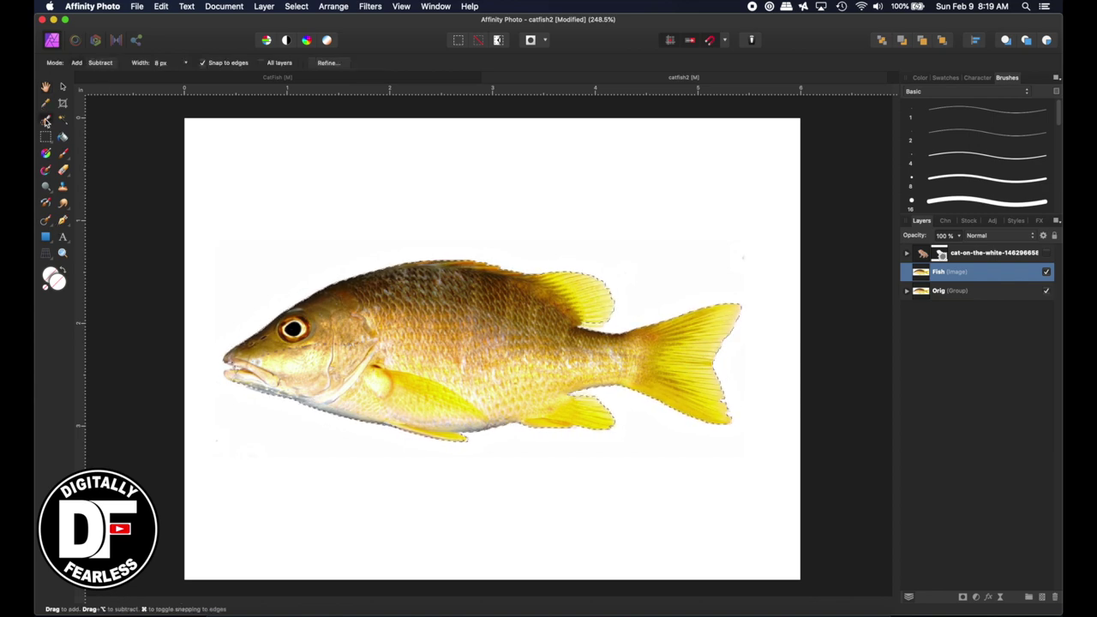
click(327, 62)
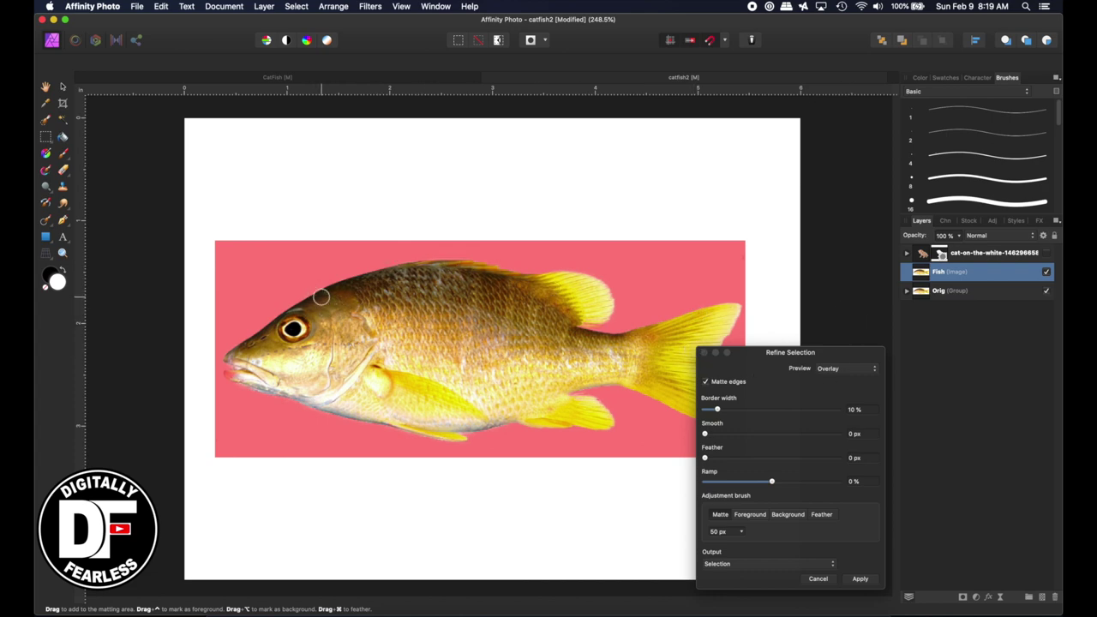
drag(314, 286, 367, 275)
key(super+z)
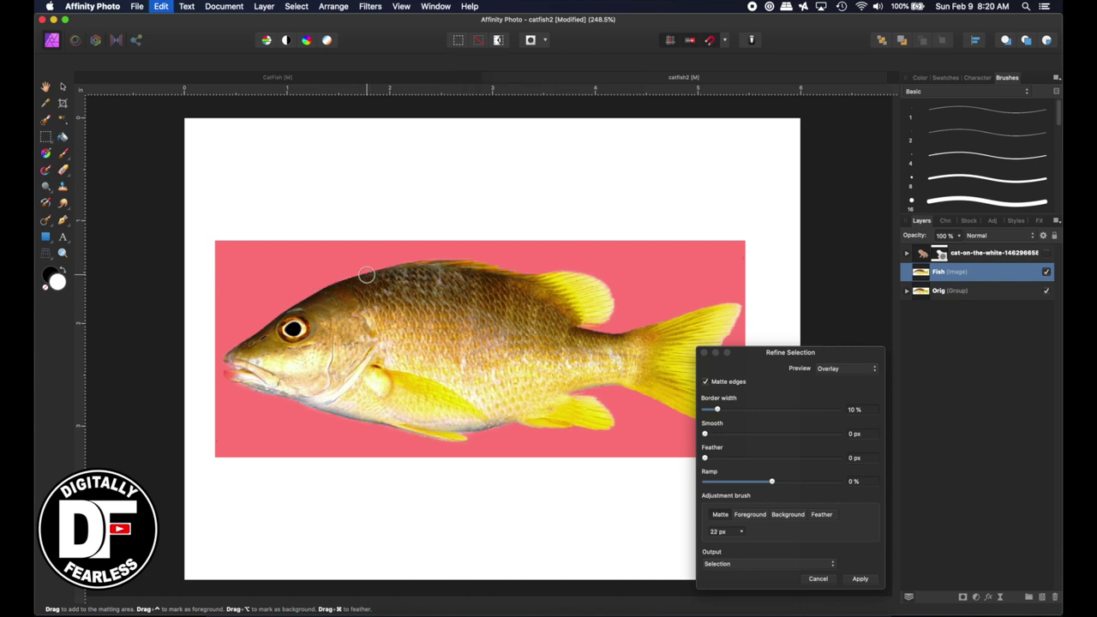
mouse_move(319, 285)
mouse_down()
mouse_move(450, 260)
mouse_move(565, 272)
mouse_move(605, 283)
mouse_move(614, 297)
mouse_move(589, 326)
mouse_up()
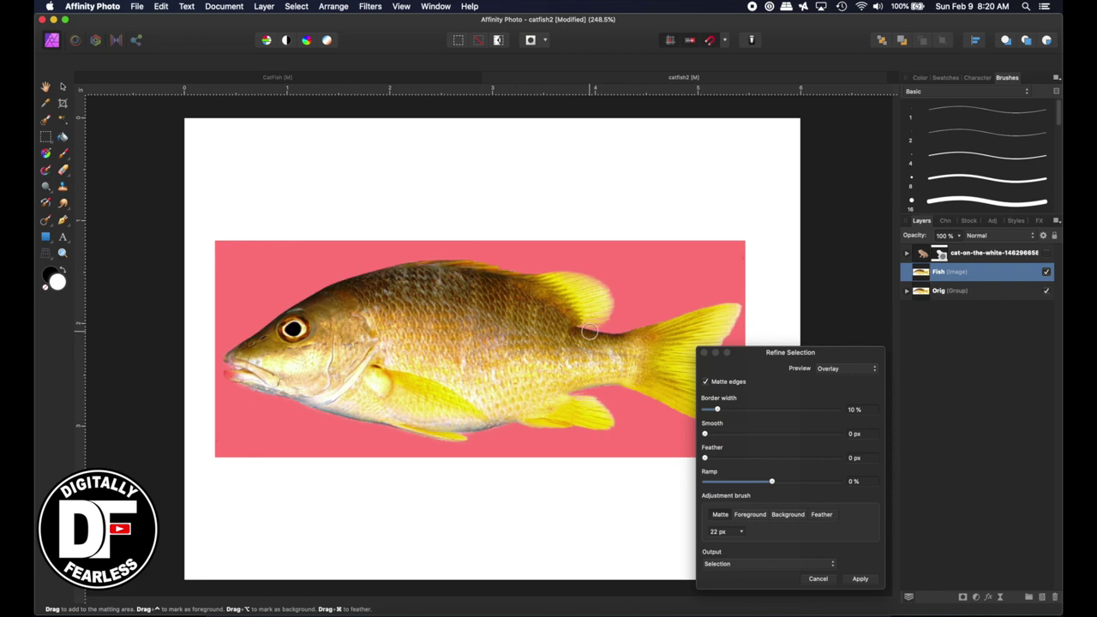
drag(739, 353, 846, 320)
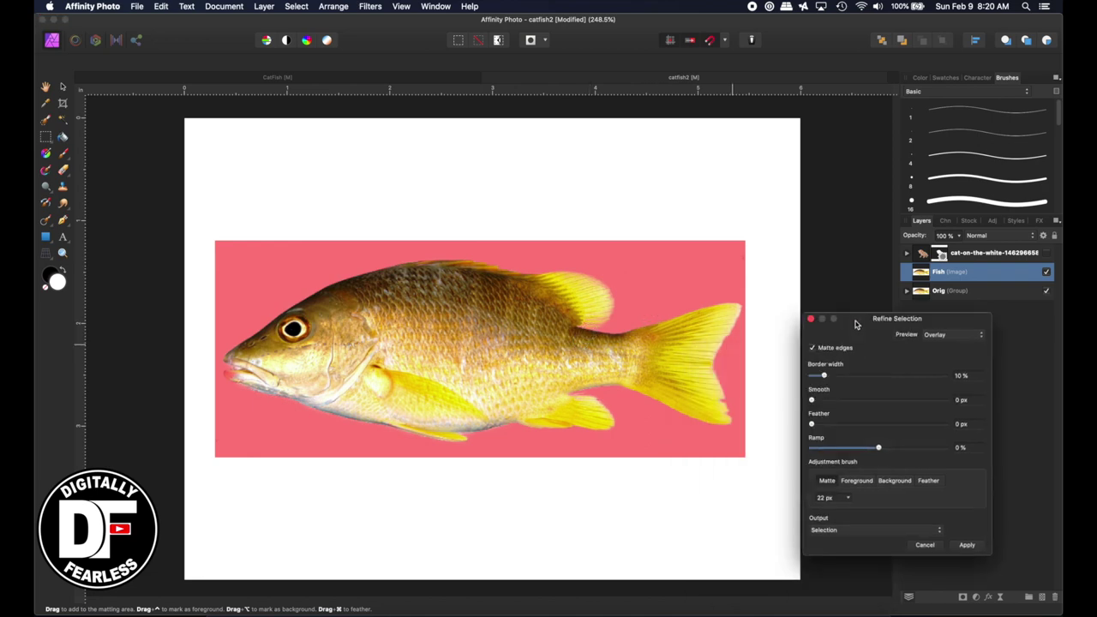
mouse_move(644, 325)
mouse_down()
mouse_move(737, 306)
mouse_move(726, 354)
mouse_move(740, 305)
mouse_move(716, 368)
mouse_move(728, 423)
mouse_move(608, 389)
mouse_up()
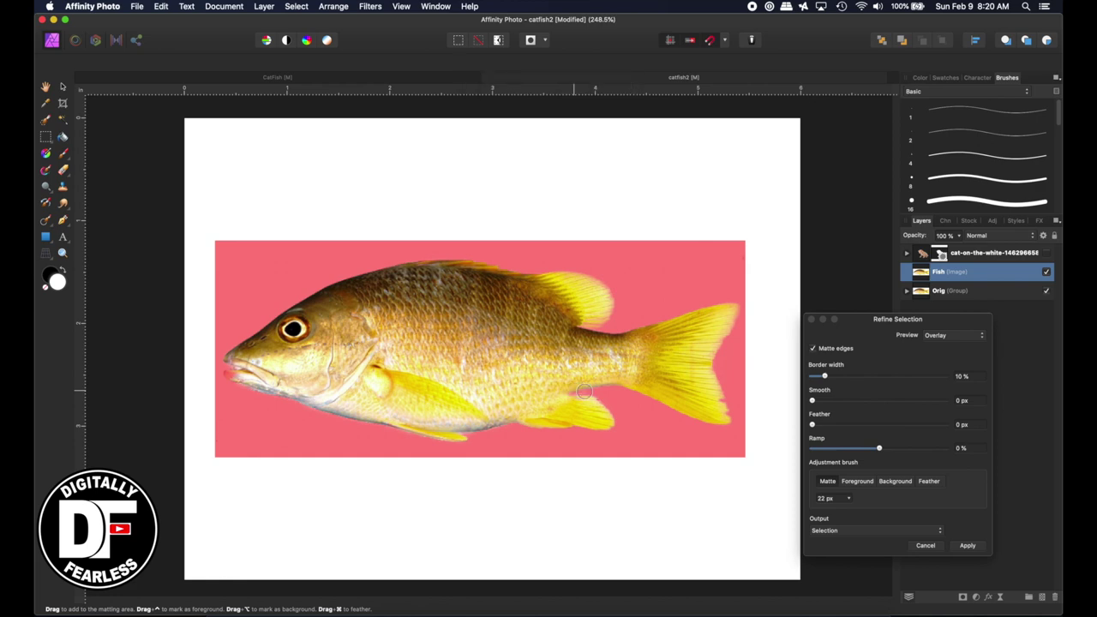
drag(612, 386, 587, 388)
drag(370, 423, 459, 440)
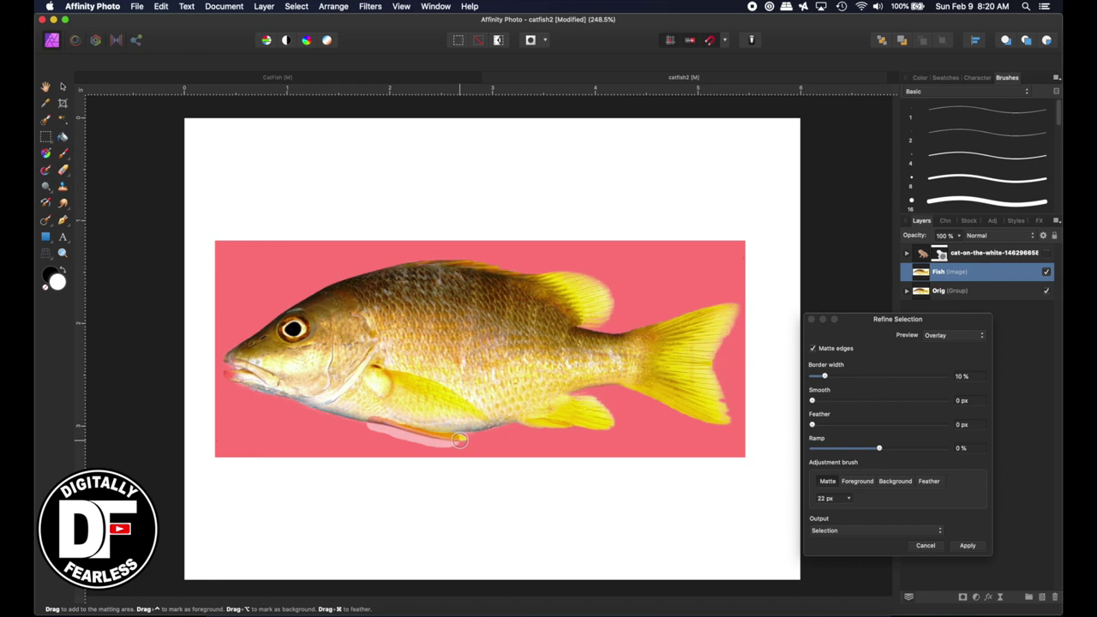
Output the refined fish selection as a Mask, apply it, and switch to the Move tool.
click(839, 530)
click(856, 530)
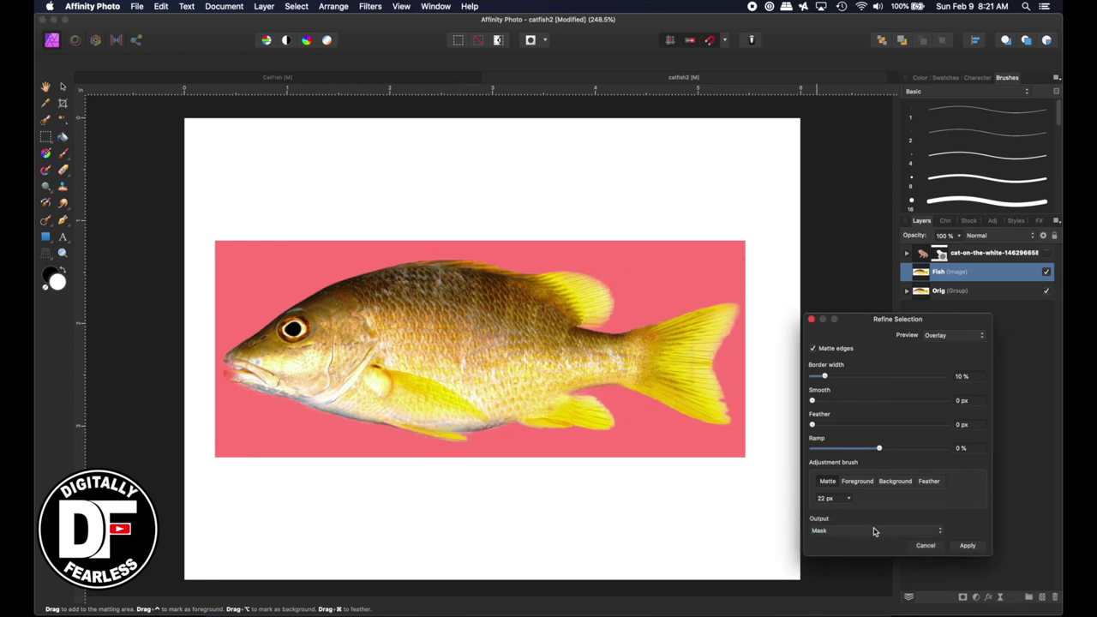
click(967, 546)
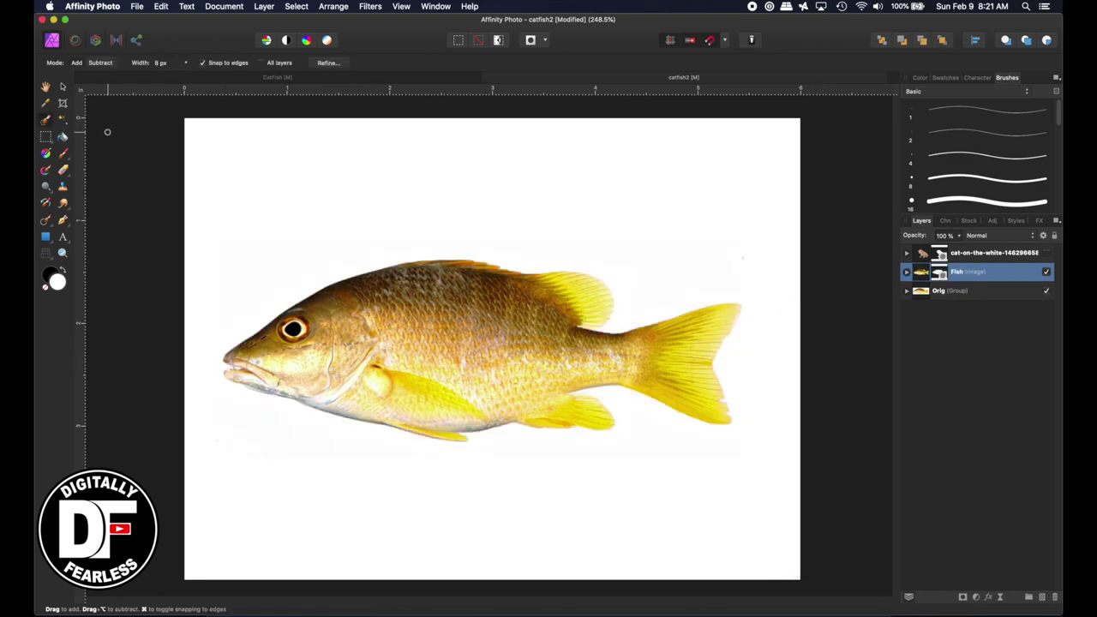
click(63, 87)
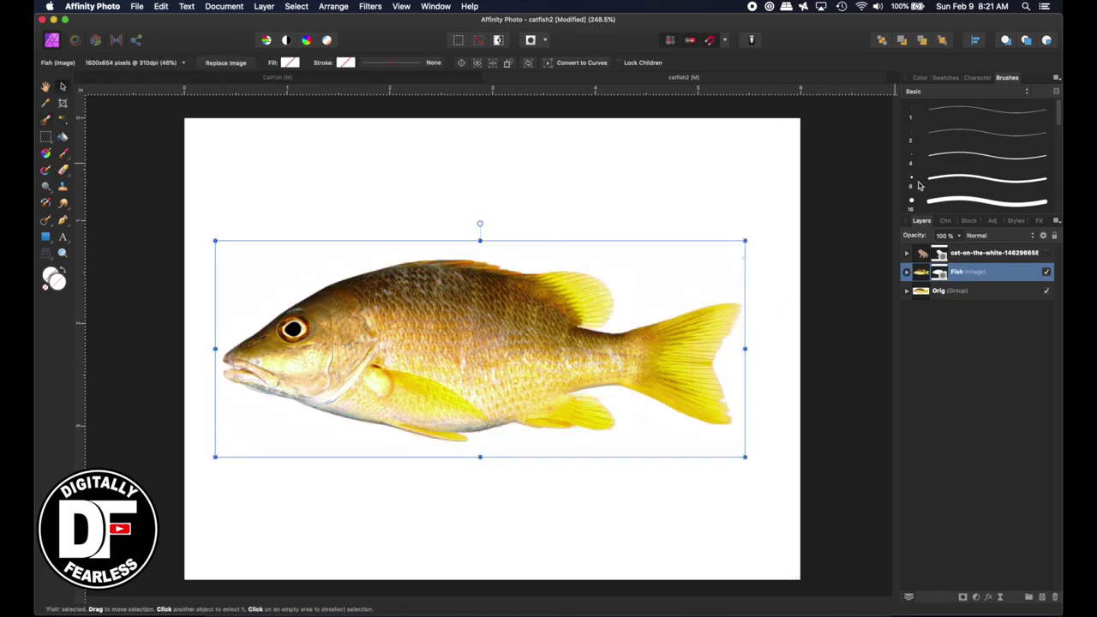
Show the masked cat layer, move the kitten over the fish's head and enlarge it slightly.
click(1046, 254)
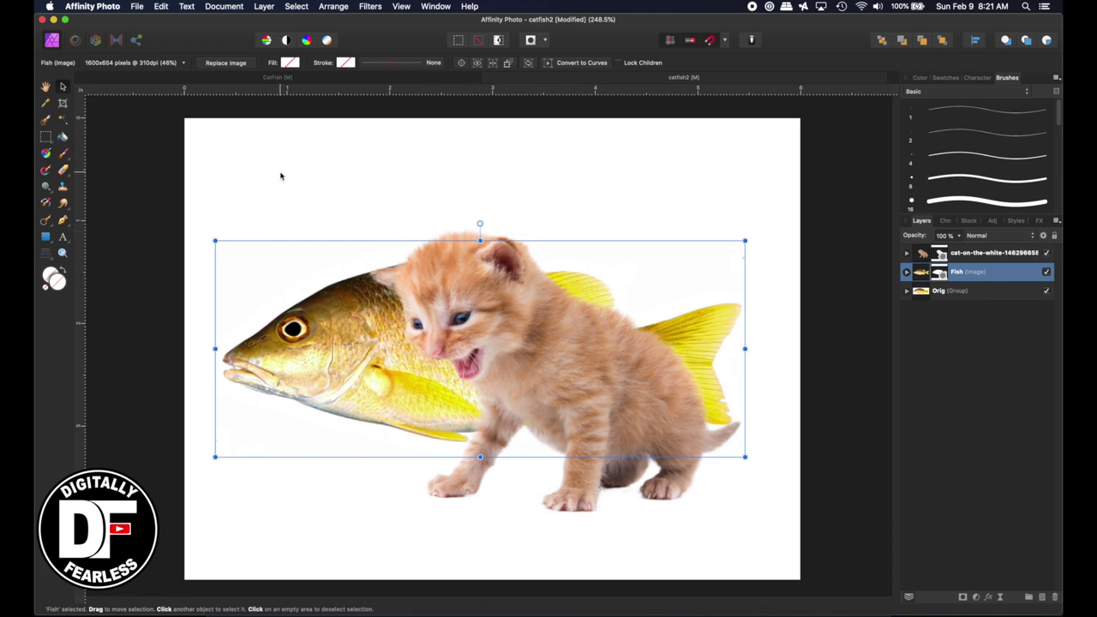
click(450, 315)
drag(452, 310, 308, 299)
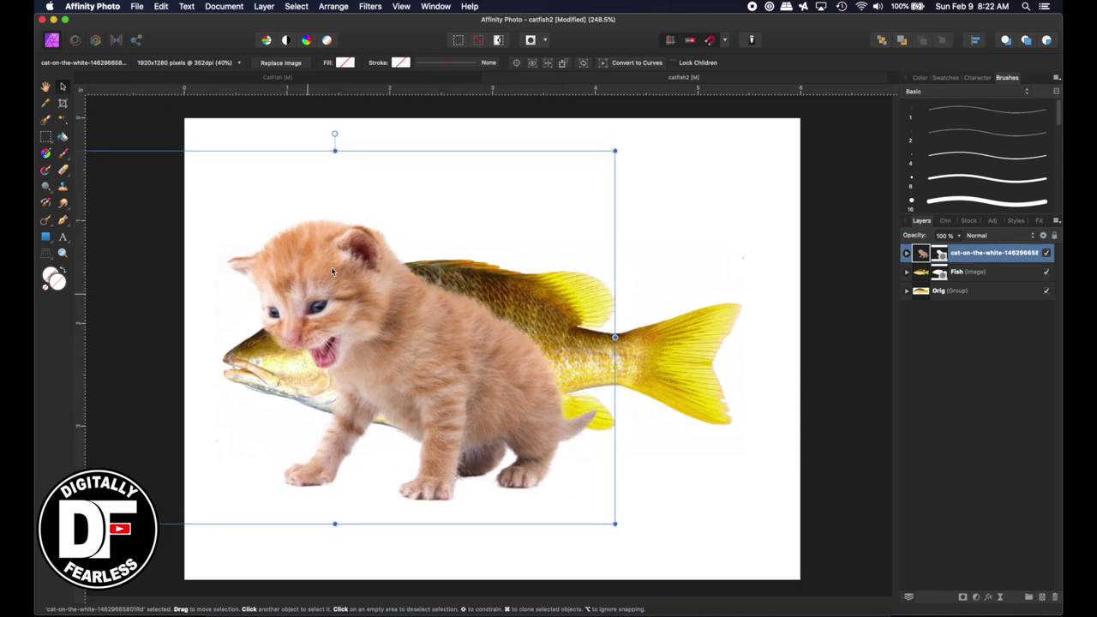
drag(616, 149, 609, 142)
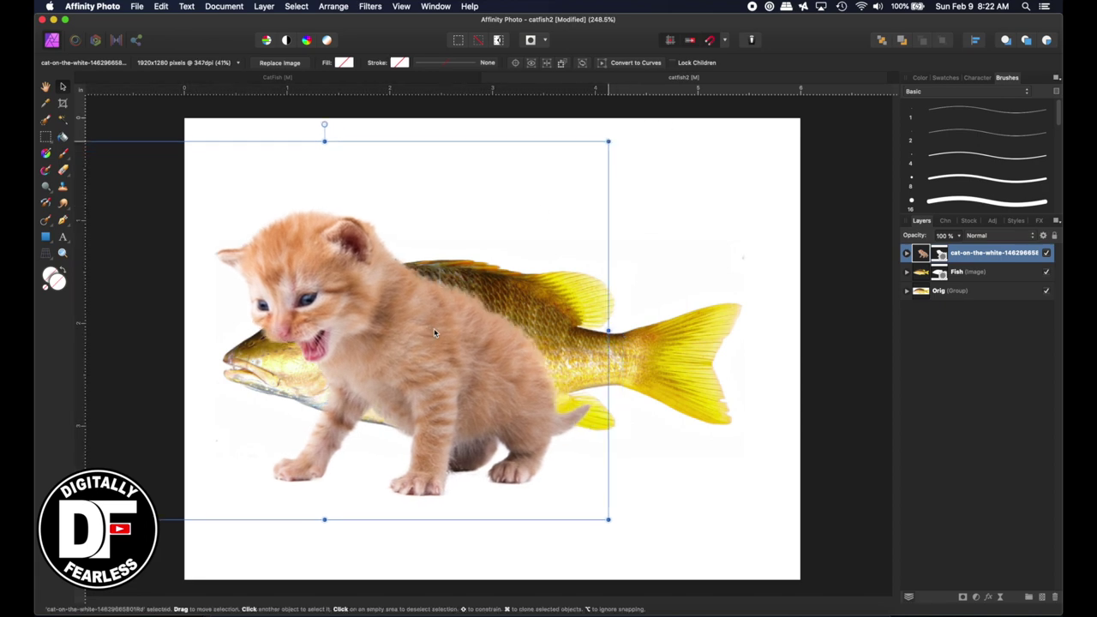
Shift the masked fish slightly toward the right side of the canvas behind the kitten, and hide the Orig group.
click(665, 336)
drag(565, 300, 588, 302)
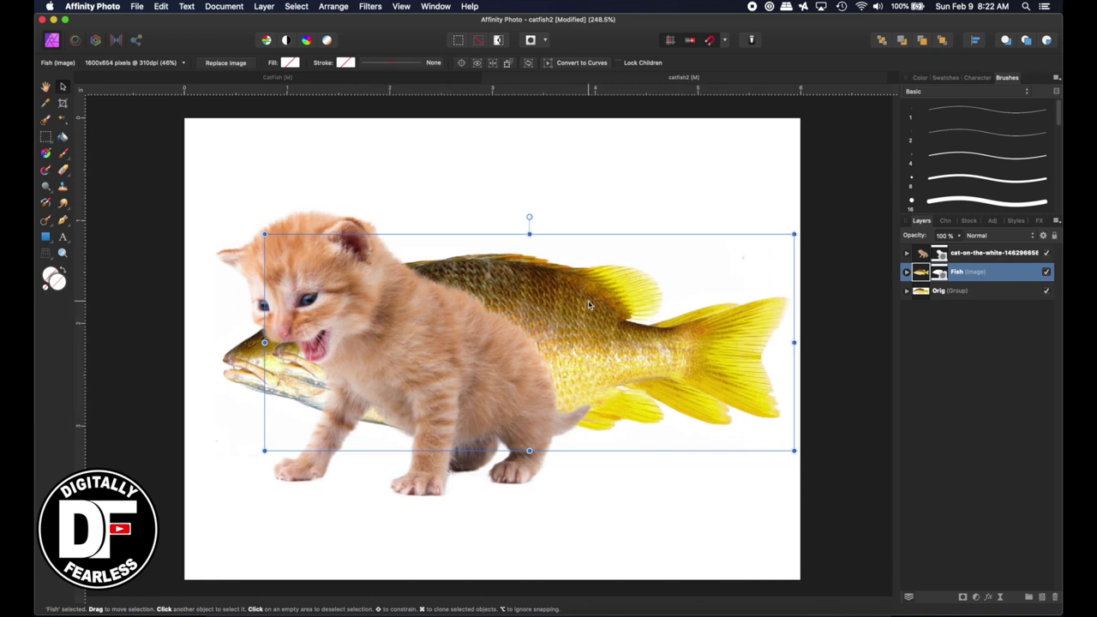
click(1046, 291)
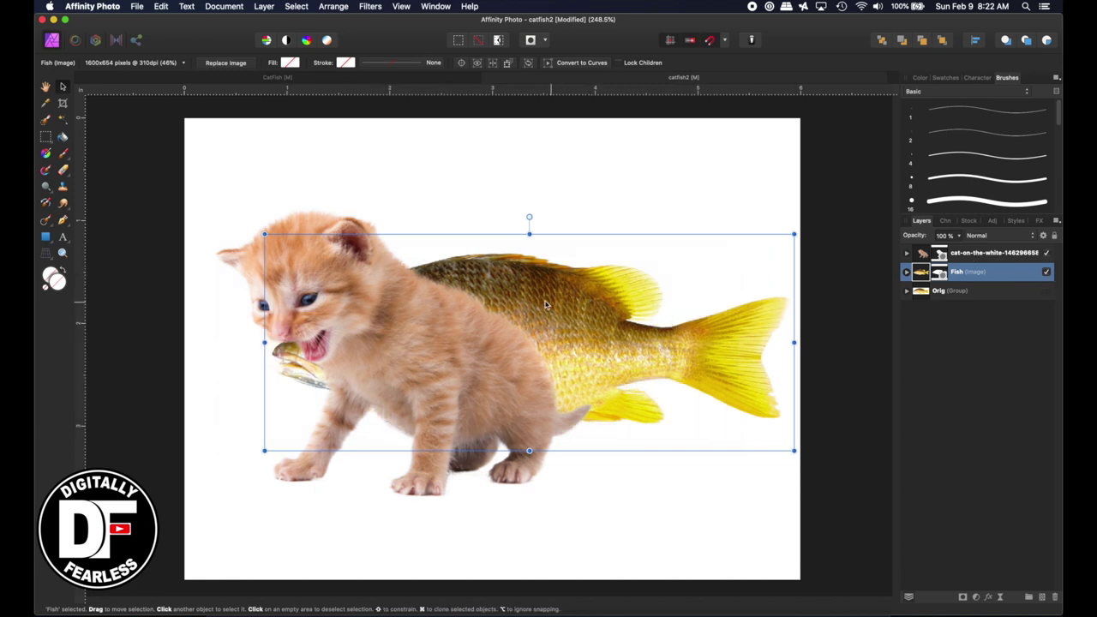
mouse_move(544, 304)
mouse_down()
mouse_move(560, 263)
mouse_move(544, 309)
mouse_up()
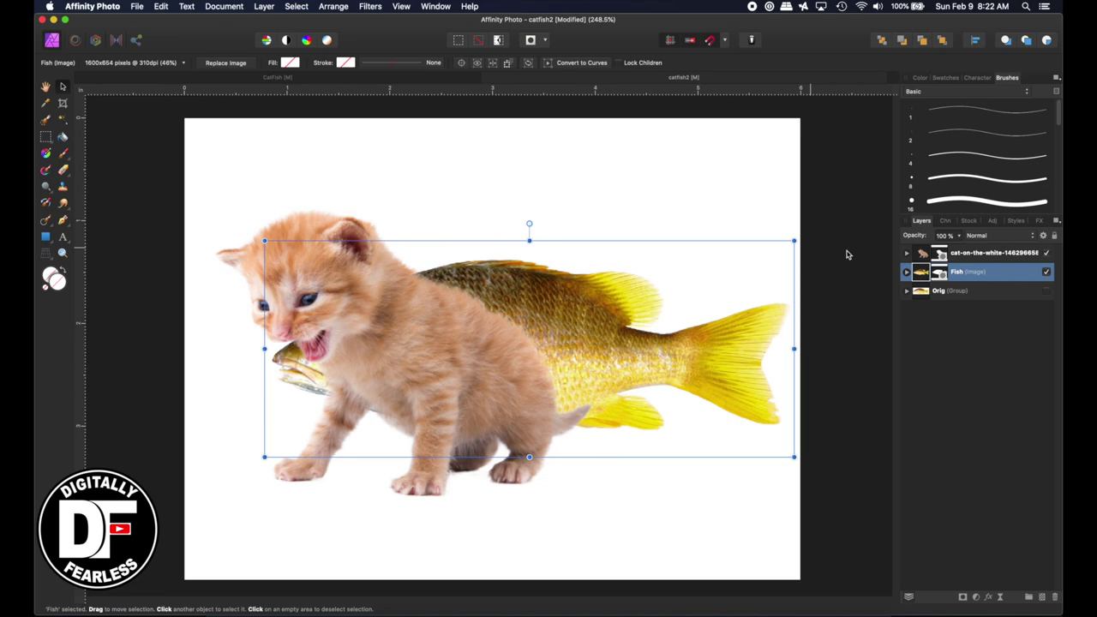
Set the masked cat layer's opacity to 66%.
click(924, 250)
key(6)
key(6)
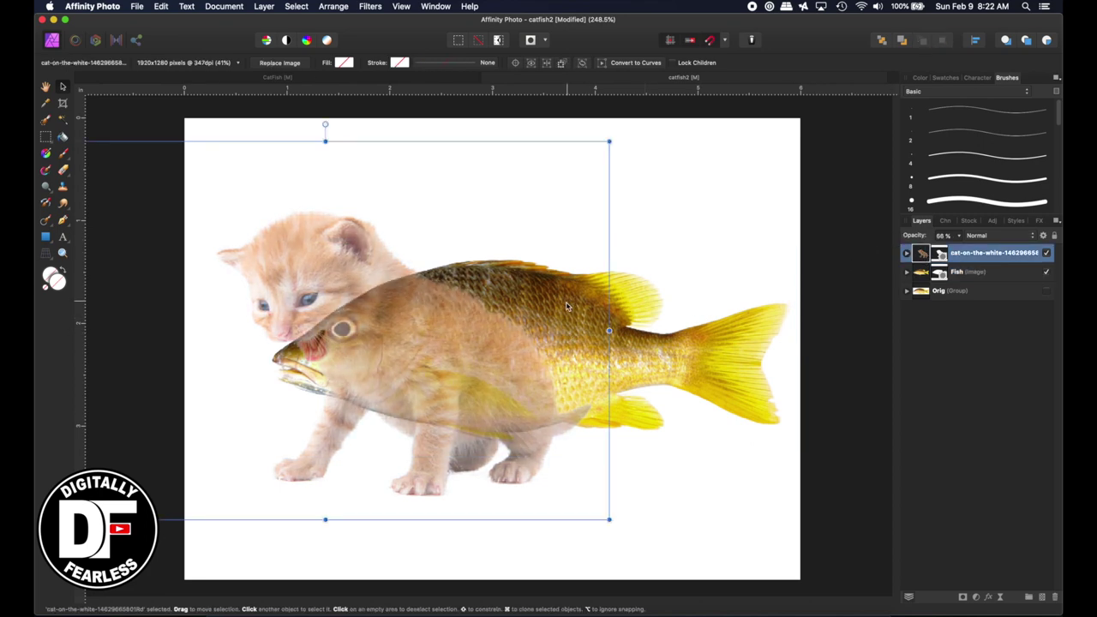
Rotate the fish clockwise so its tail slopes down, and move it to line up with the kitten's body.
click(691, 344)
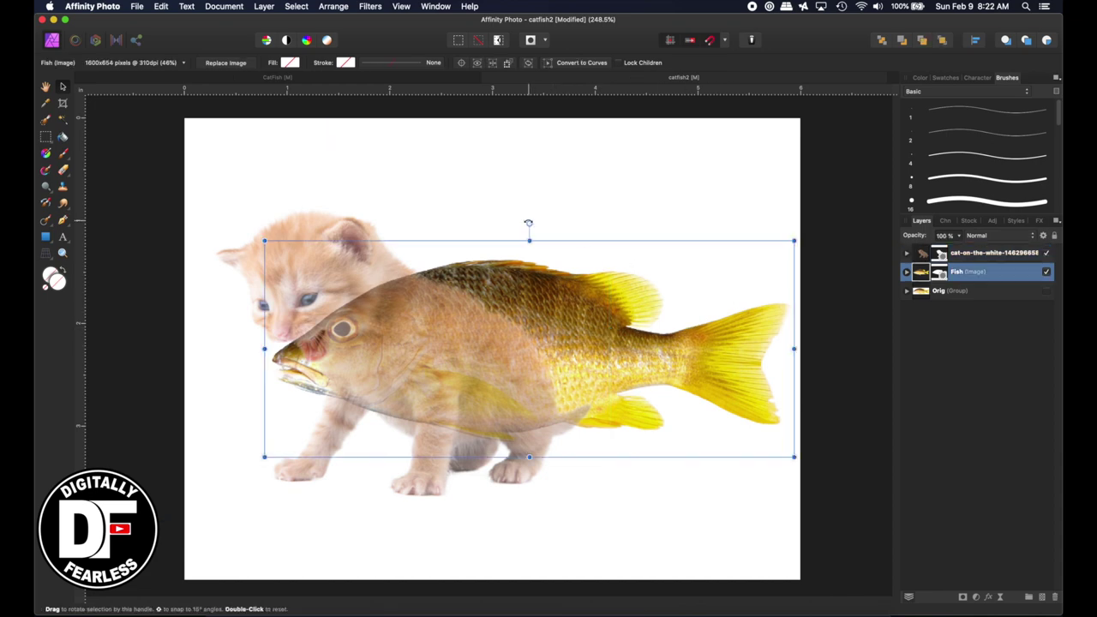
drag(530, 223, 572, 239)
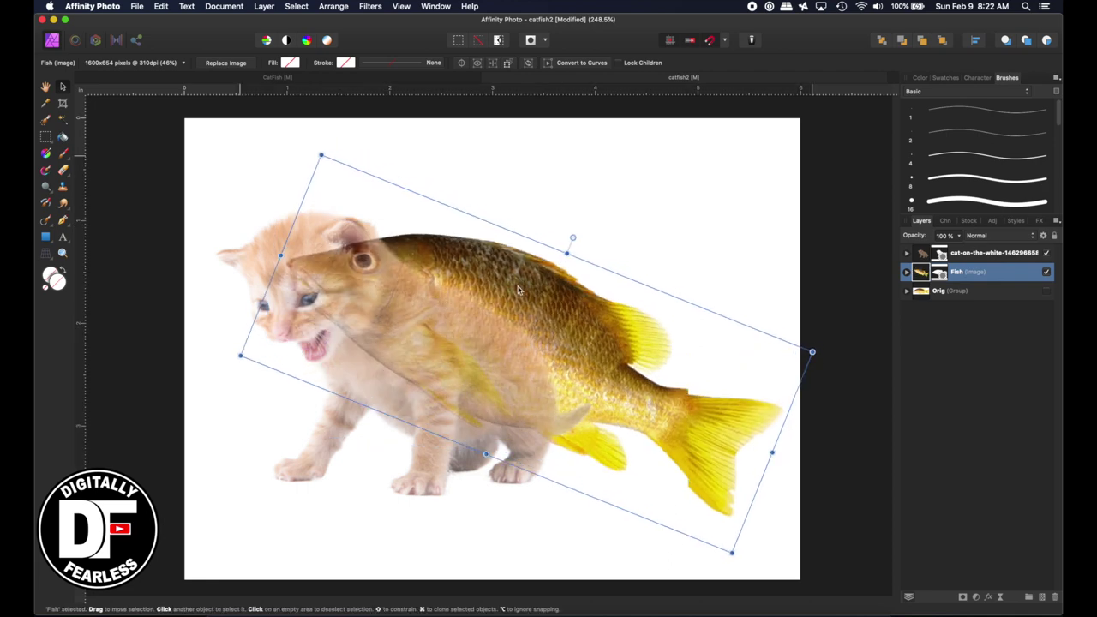
drag(518, 290, 478, 303)
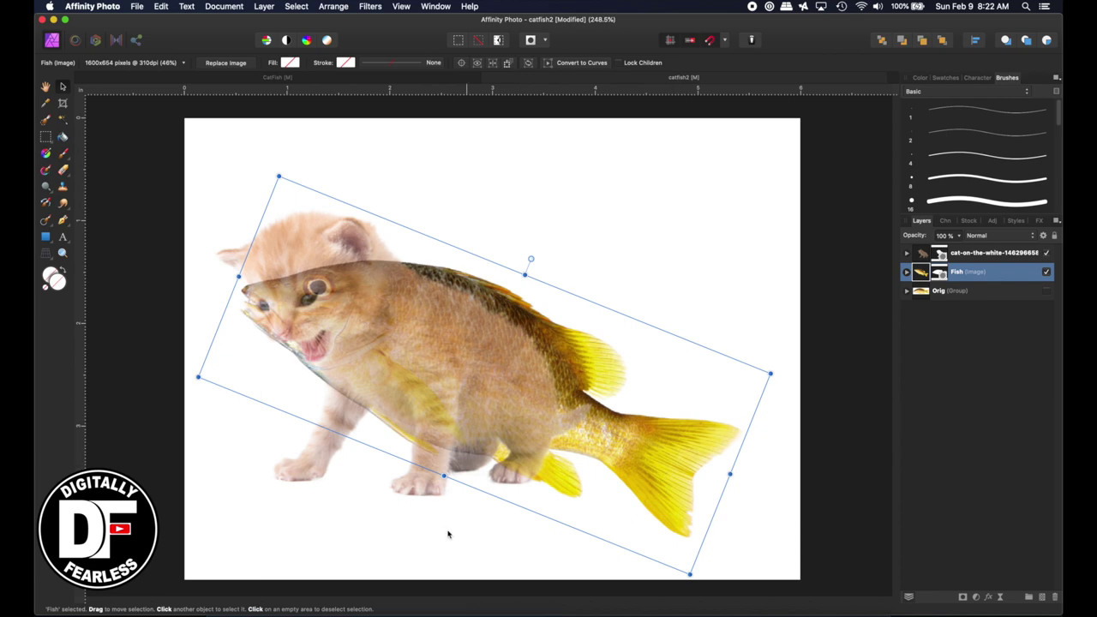
Duplicate the rotated Fish layer and keep the lower original hidden as a backup.
click(649, 250)
click(920, 271)
key(super+j)
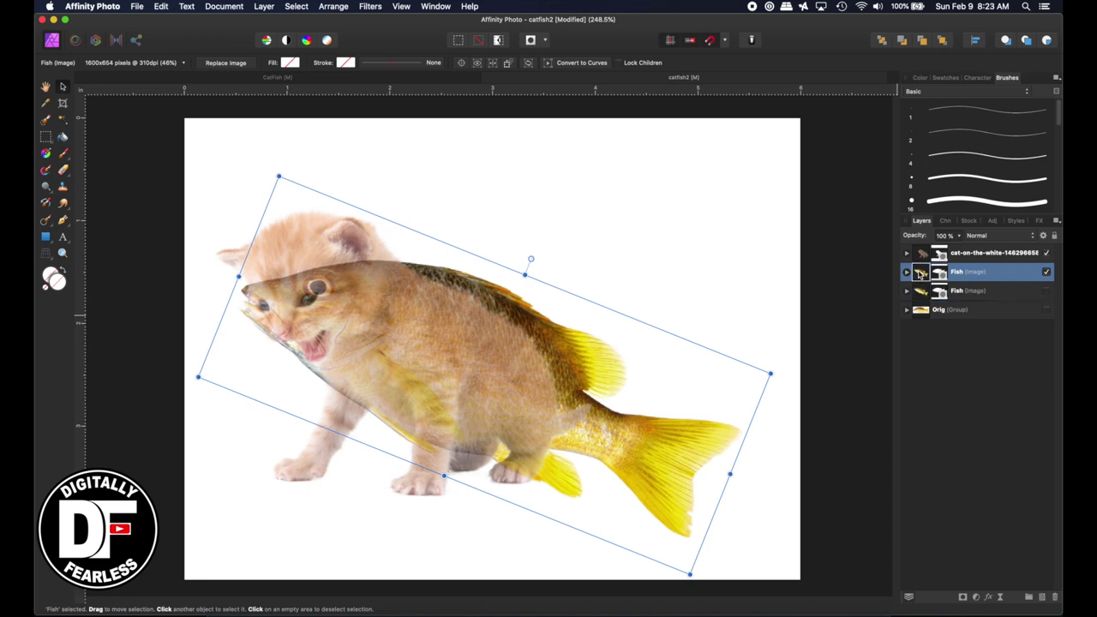
Start a Mesh Warp on the upper Fish layer, raise the mesh corner beneath the tail, and curve the lower edge along the belly.
click(49, 255)
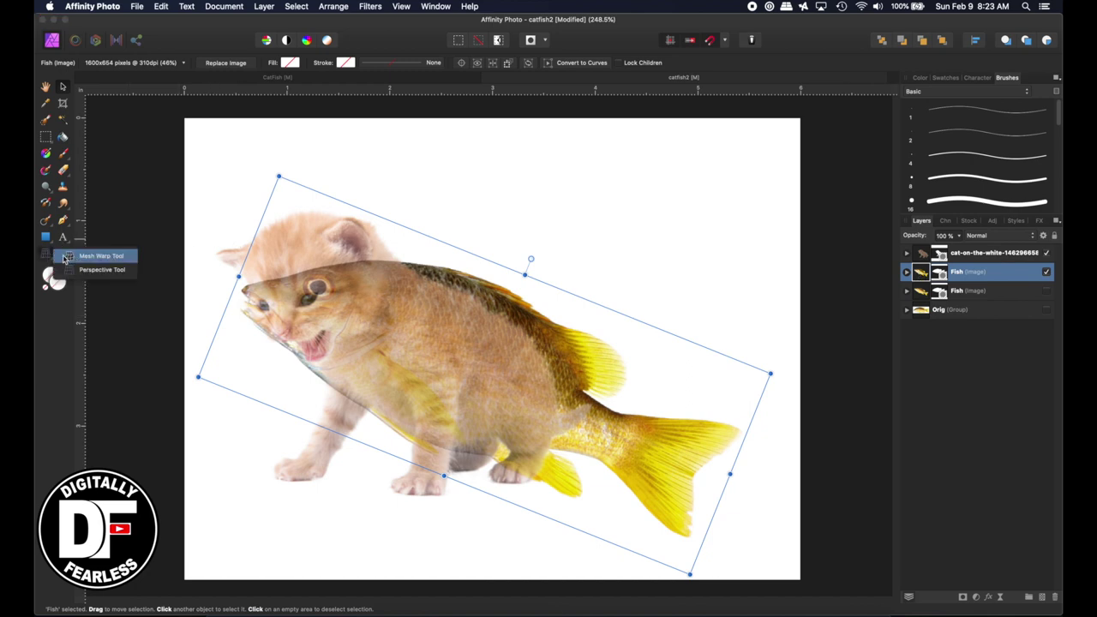
click(81, 257)
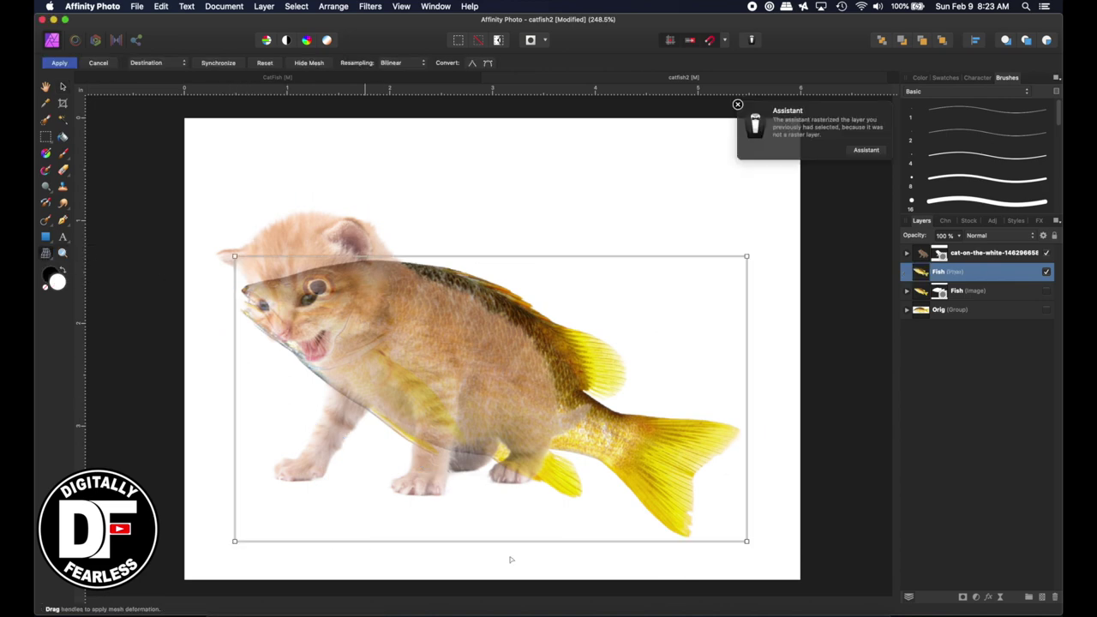
drag(746, 541, 759, 503)
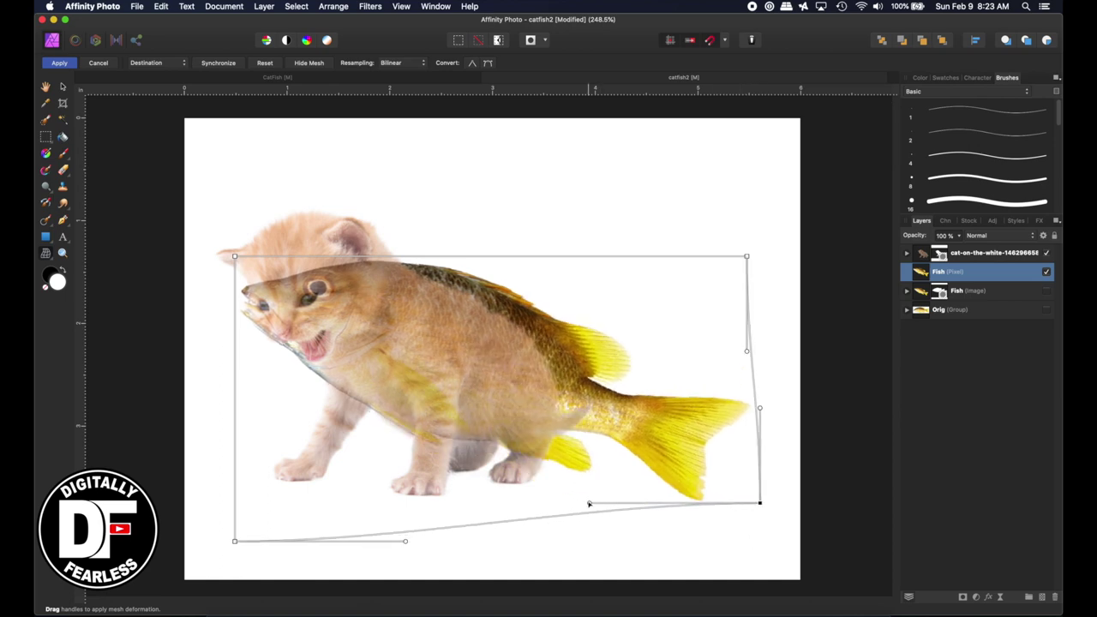
drag(589, 504, 594, 490)
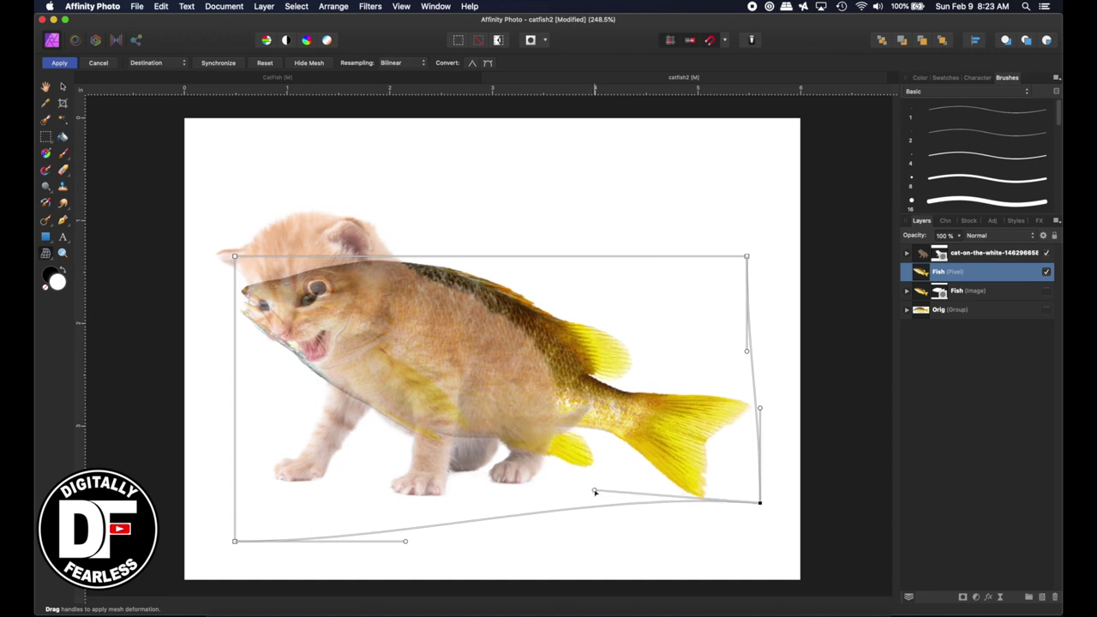
drag(404, 546, 375, 575)
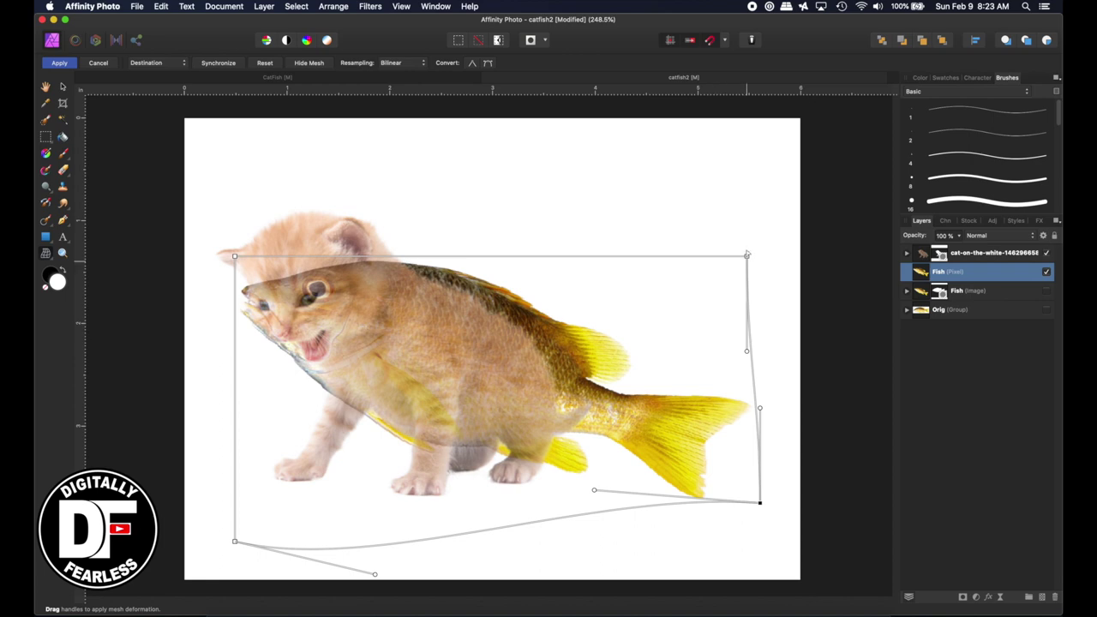
Reshape the mesh's upper edge, moving the tail-side corner inward and the head-side corner up, and bend it to follow the kitten's back.
drag(746, 256, 714, 232)
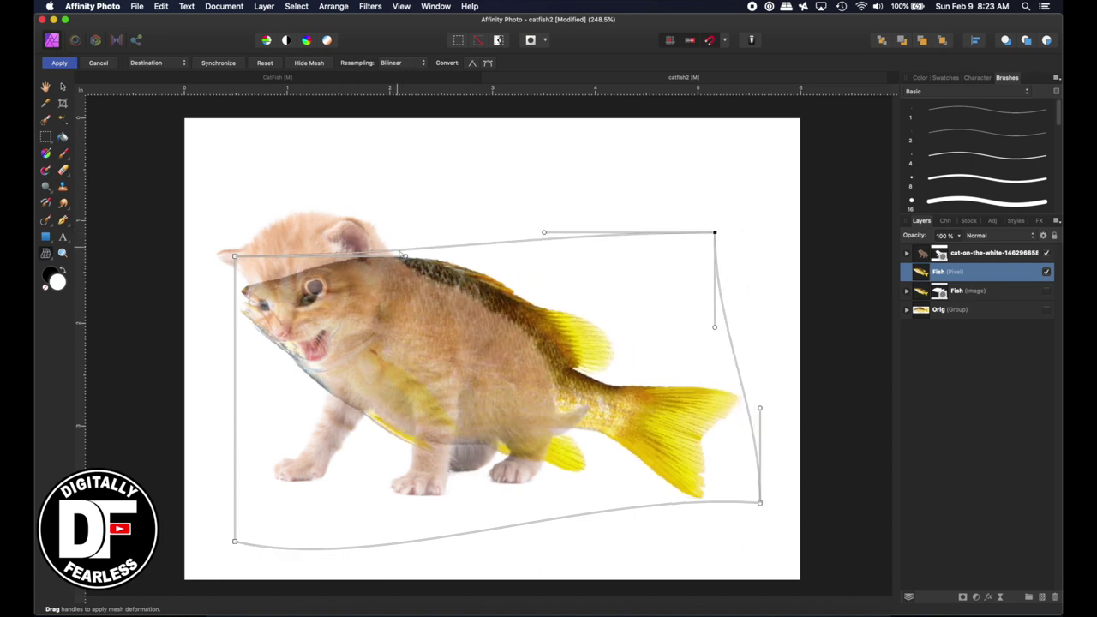
click(404, 257)
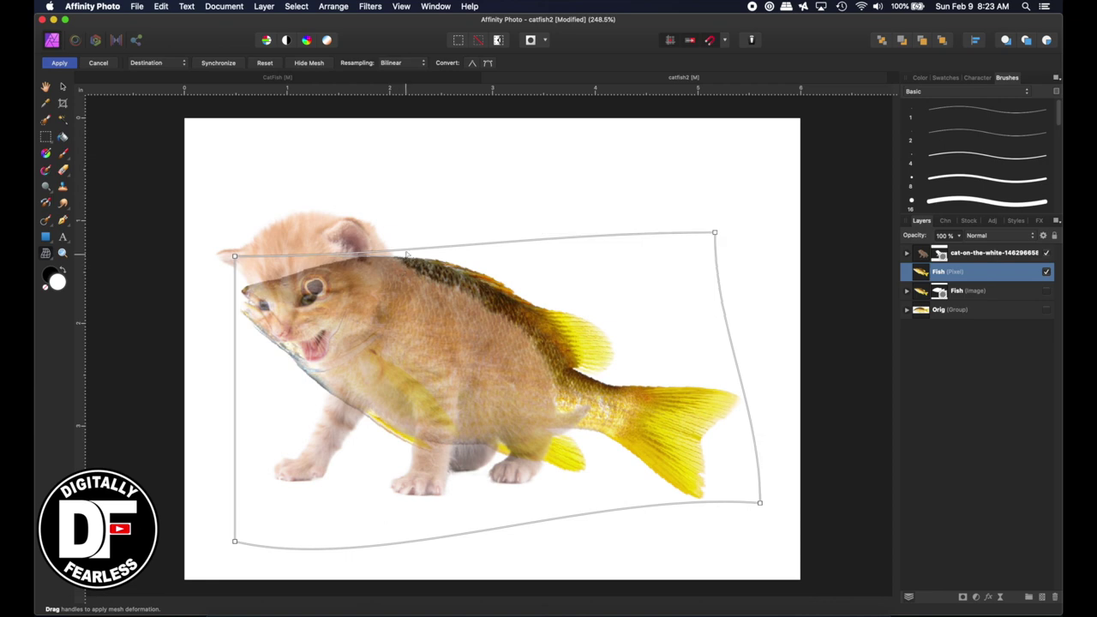
click(235, 255)
drag(407, 257, 414, 285)
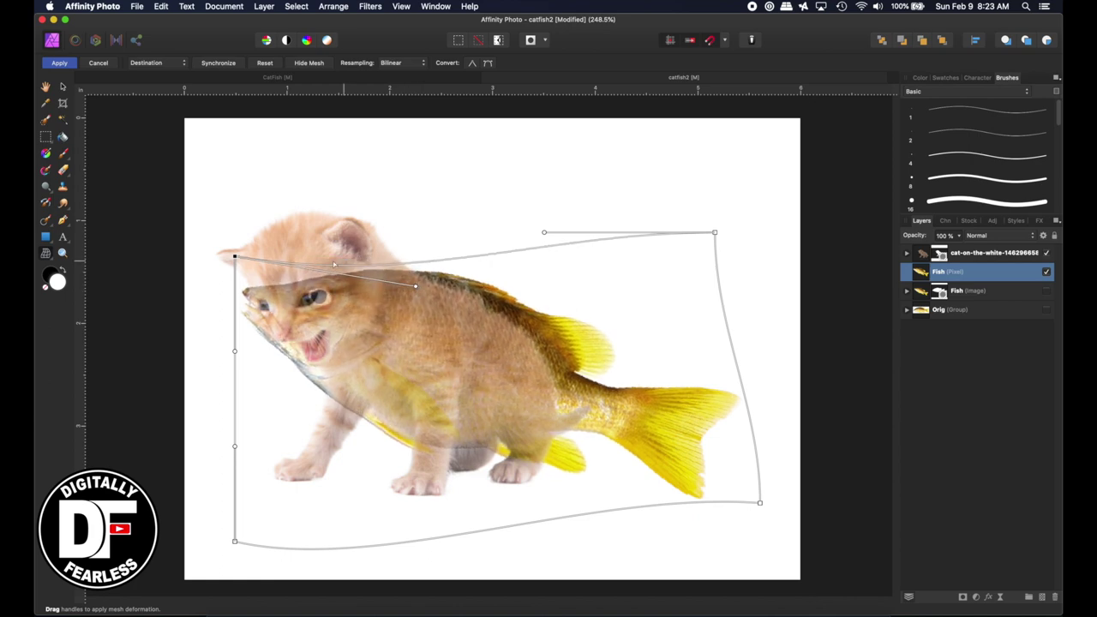
drag(234, 255, 235, 243)
drag(415, 274, 411, 289)
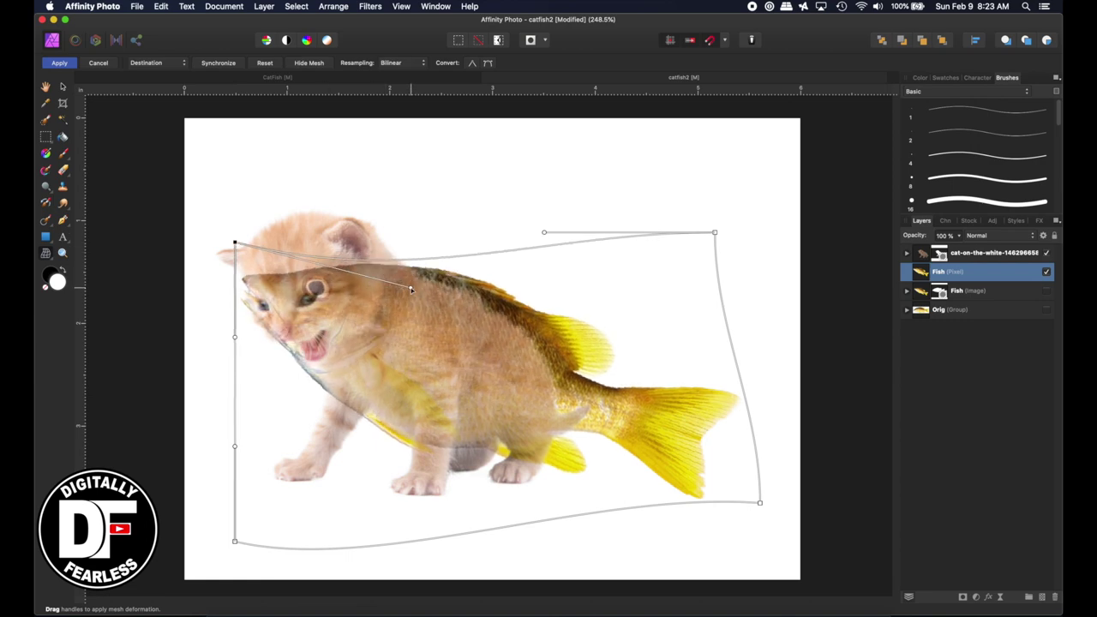
drag(235, 243, 233, 210)
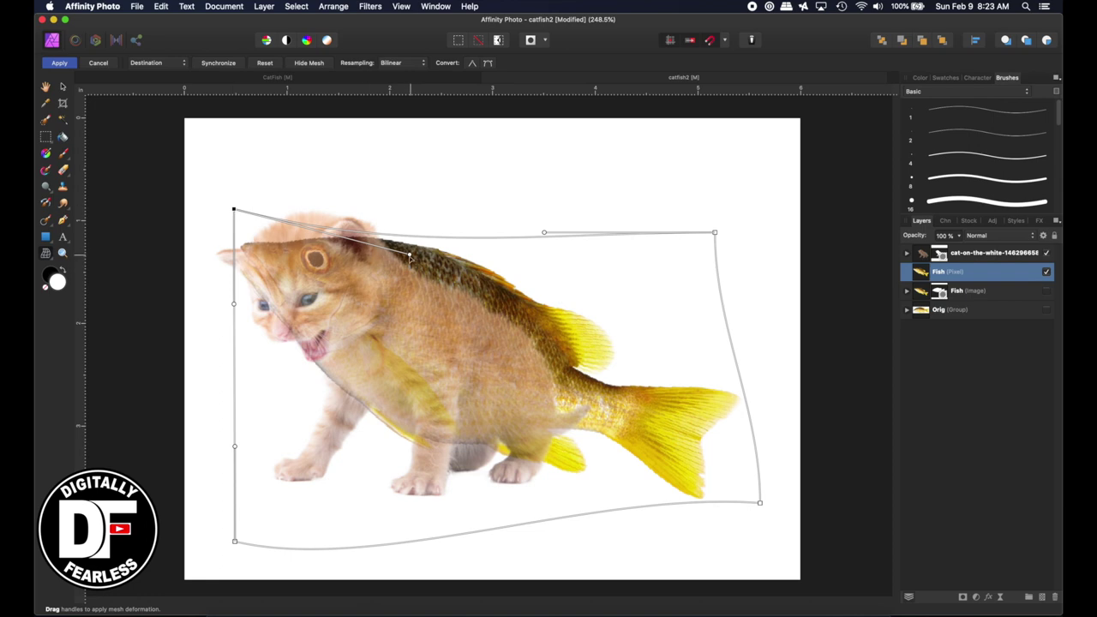
drag(412, 256, 418, 306)
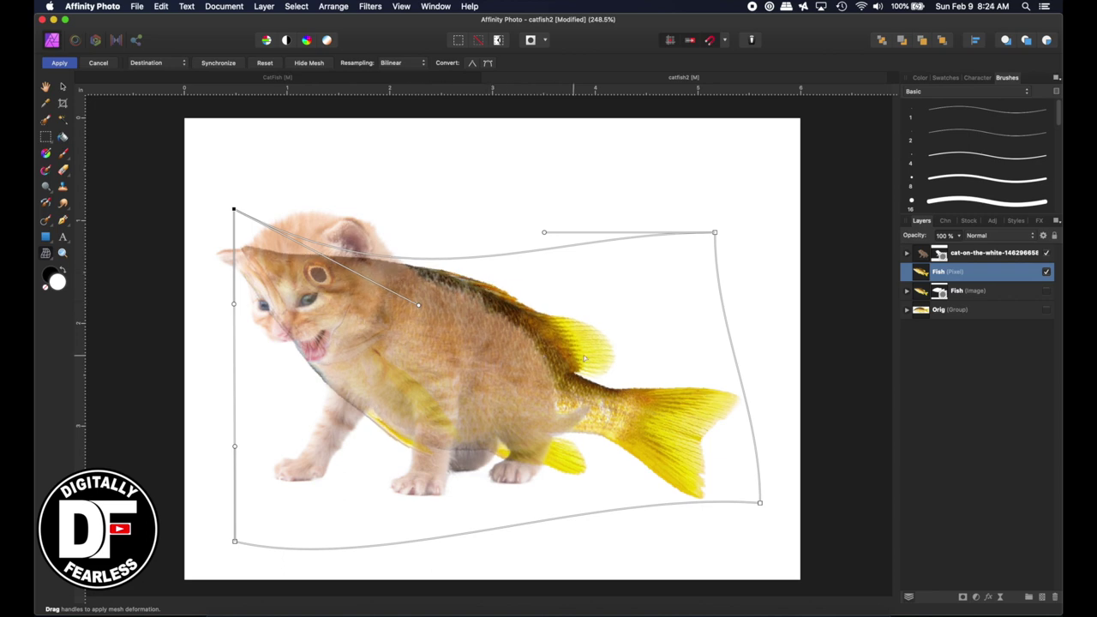
Lift the fish's tail by bending the mesh's tail-side edge, bulge the belly edge downward, and apply the warp.
click(759, 503)
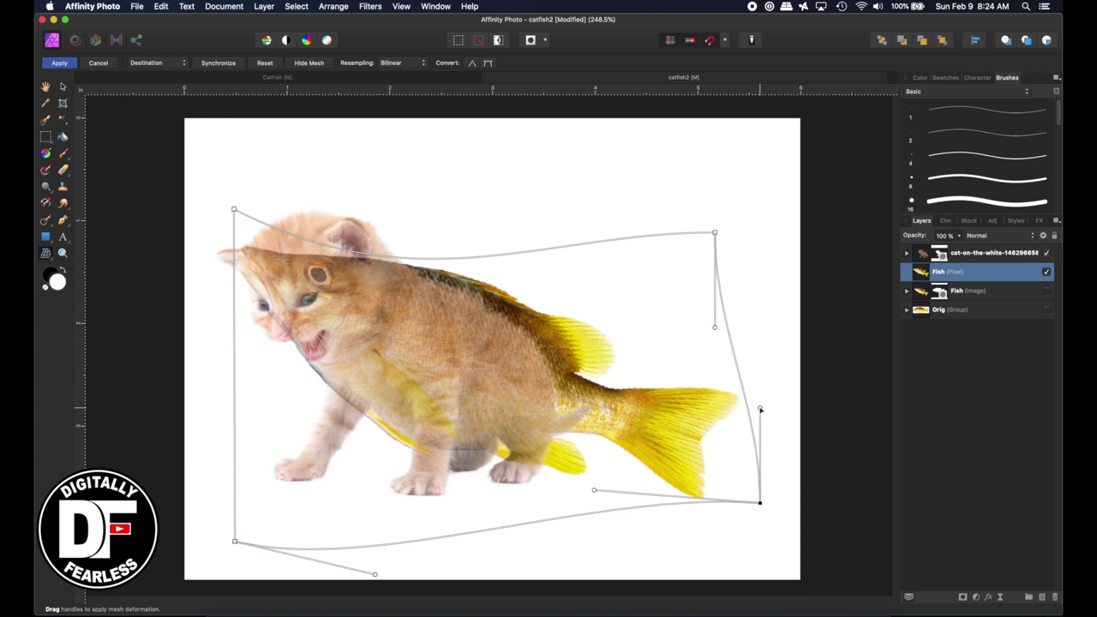
drag(759, 409, 746, 286)
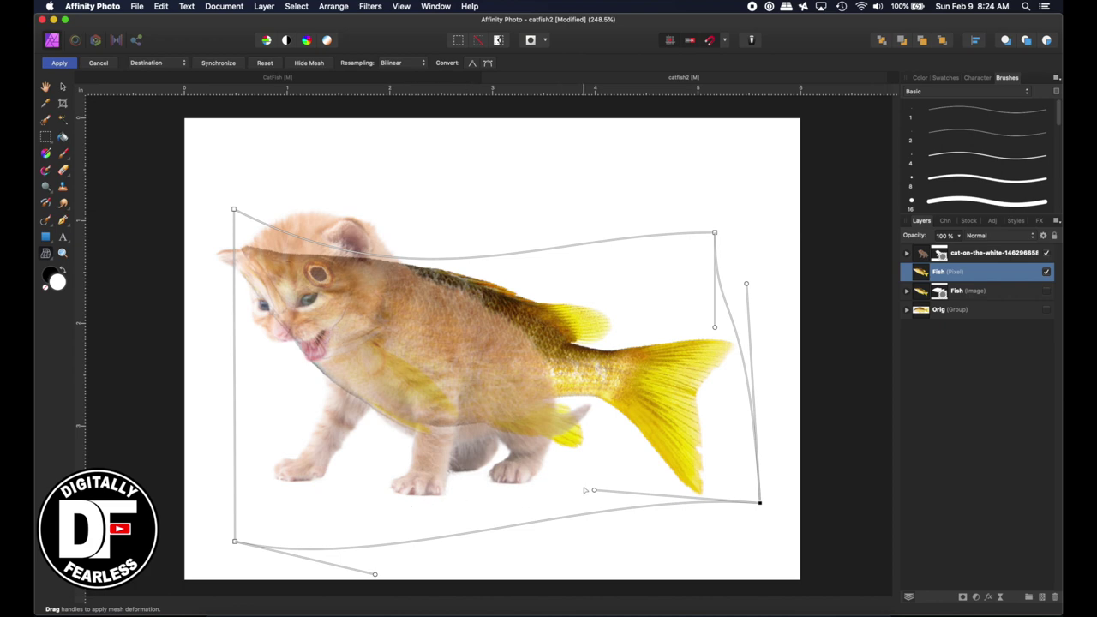
scroll(412, 511, down, 5)
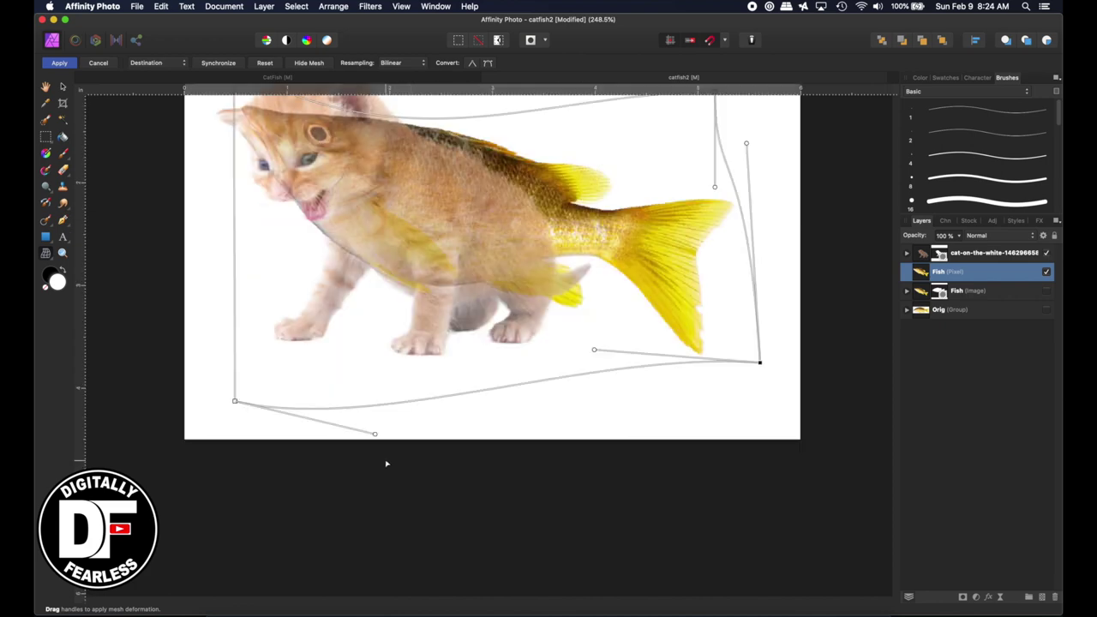
drag(373, 435, 364, 483)
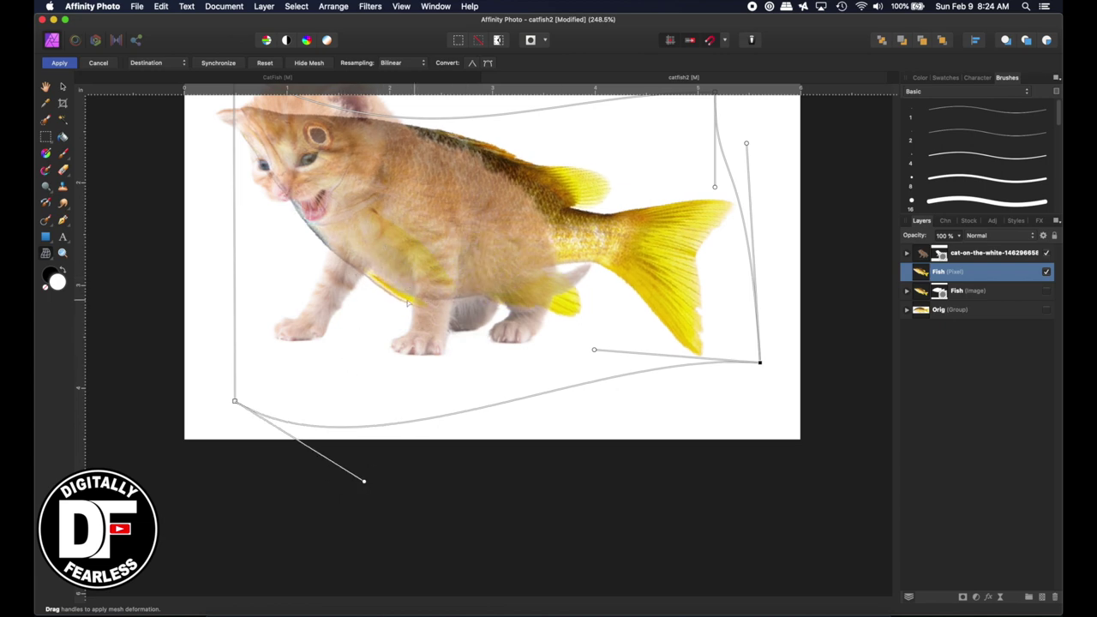
drag(365, 482, 372, 475)
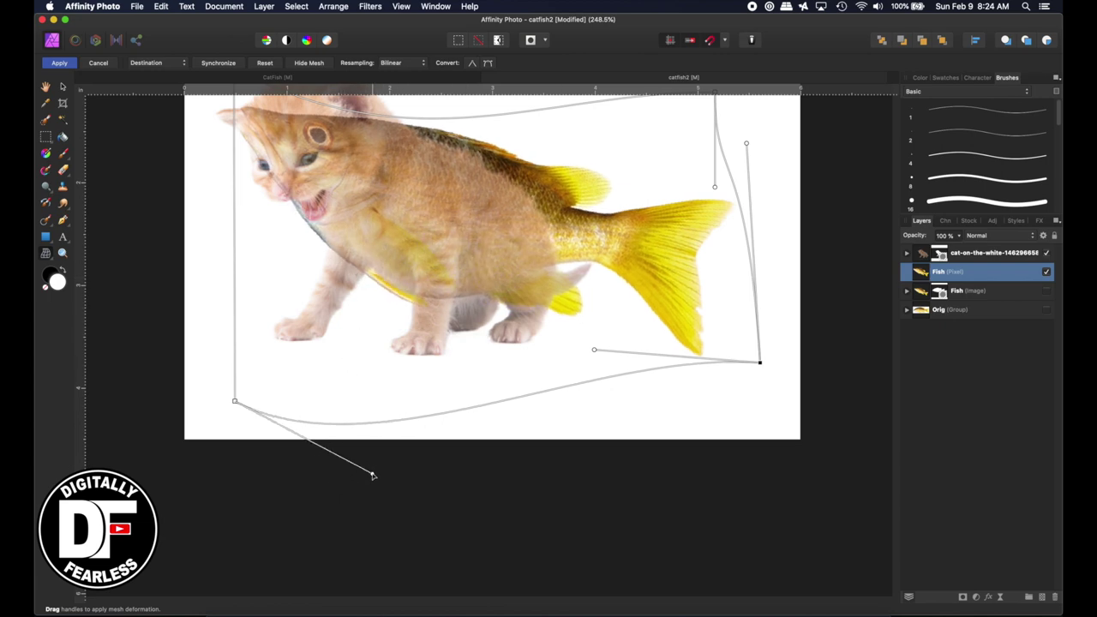
scroll(373, 476, up, 2)
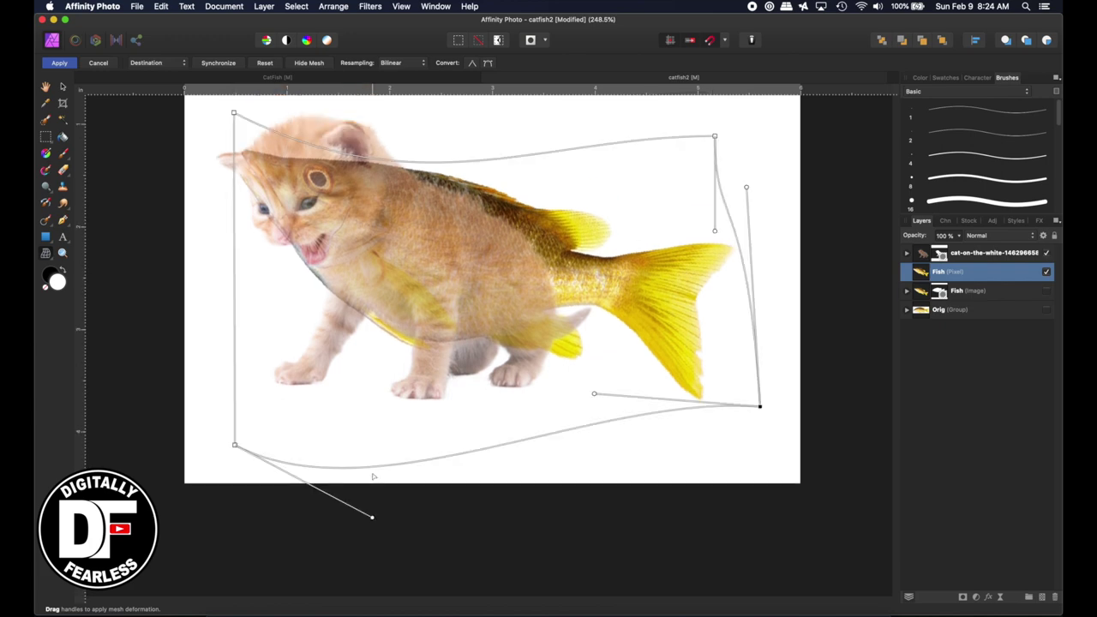
click(57, 63)
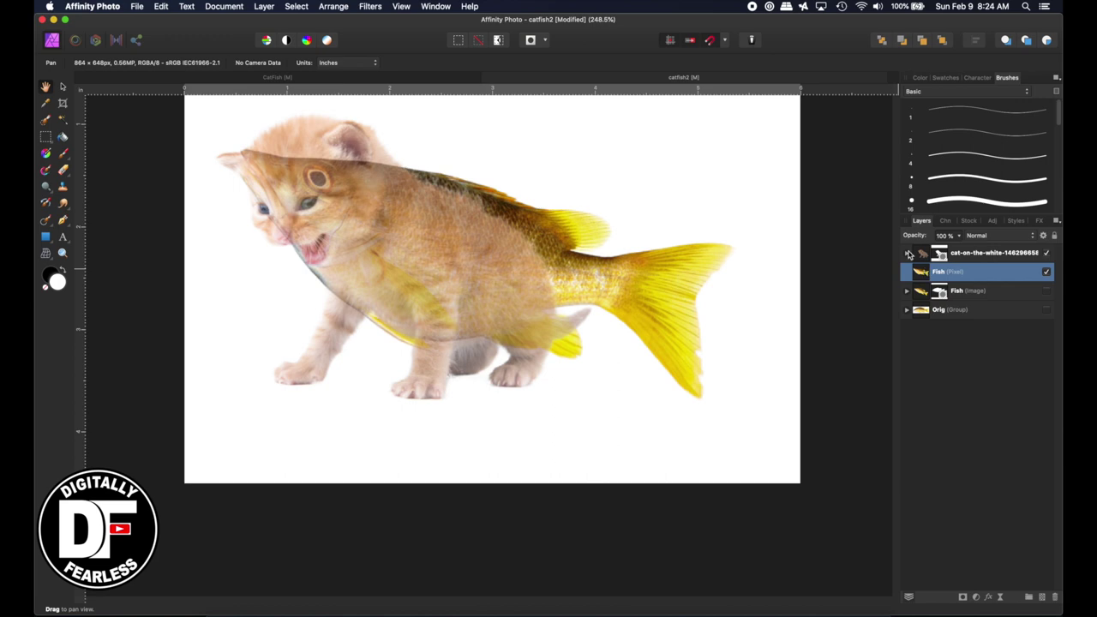
Check the warped fish with the cat layer briefly hidden, and delete the hidden backup Fish layer.
click(1045, 253)
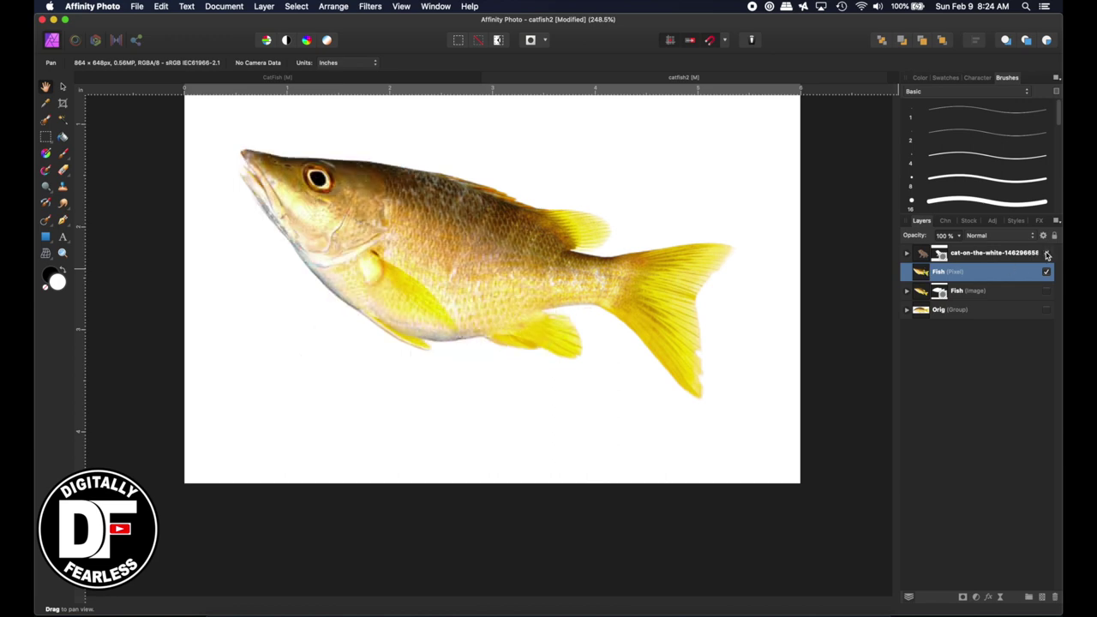
click(1046, 253)
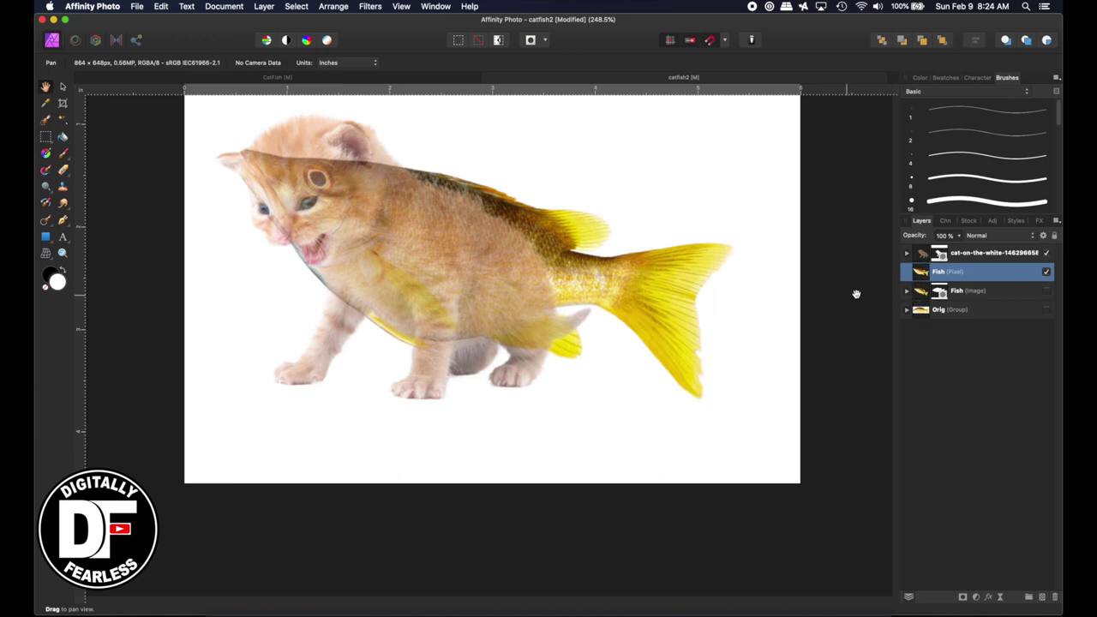
click(921, 292)
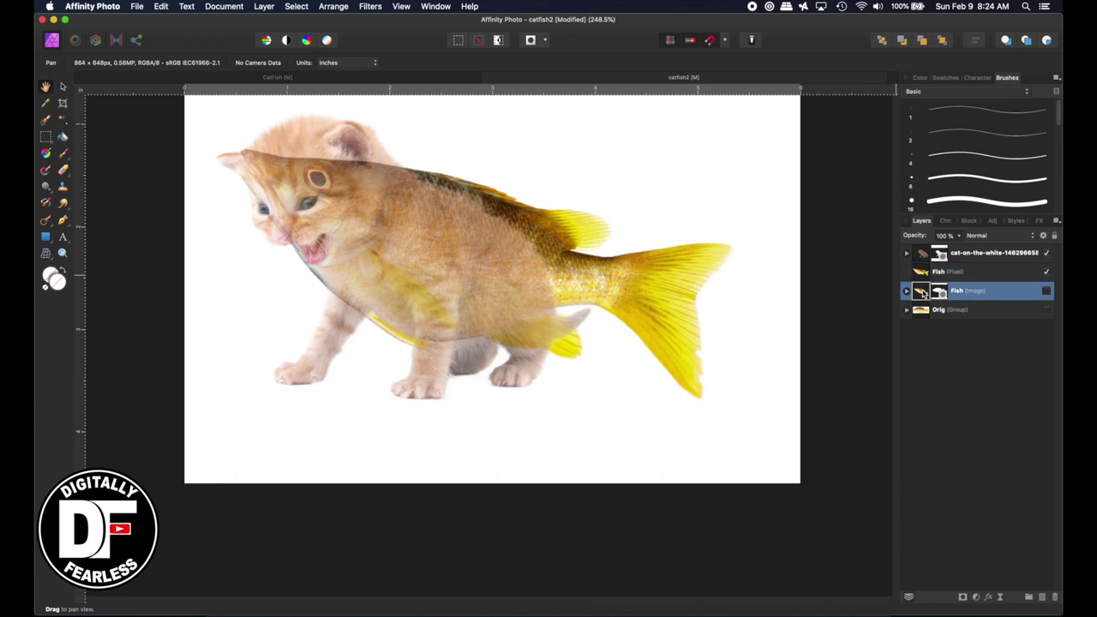
key(Delete)
Add a mask to the warped Fish layer, and set the cat layer's opacity to 100%.
click(923, 272)
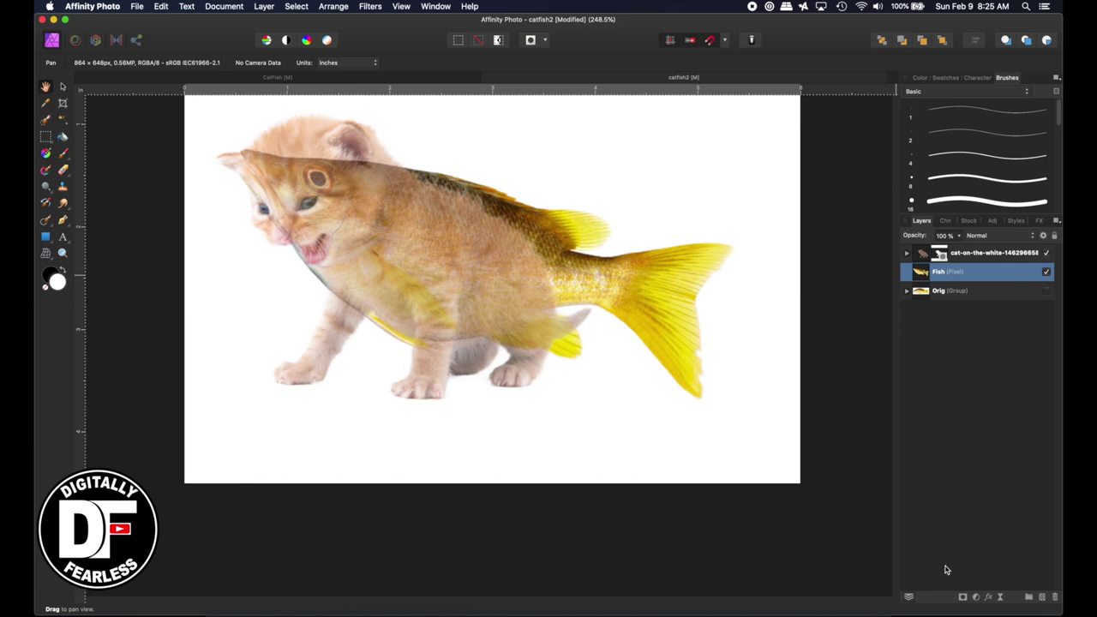
click(962, 597)
click(985, 252)
key(b)
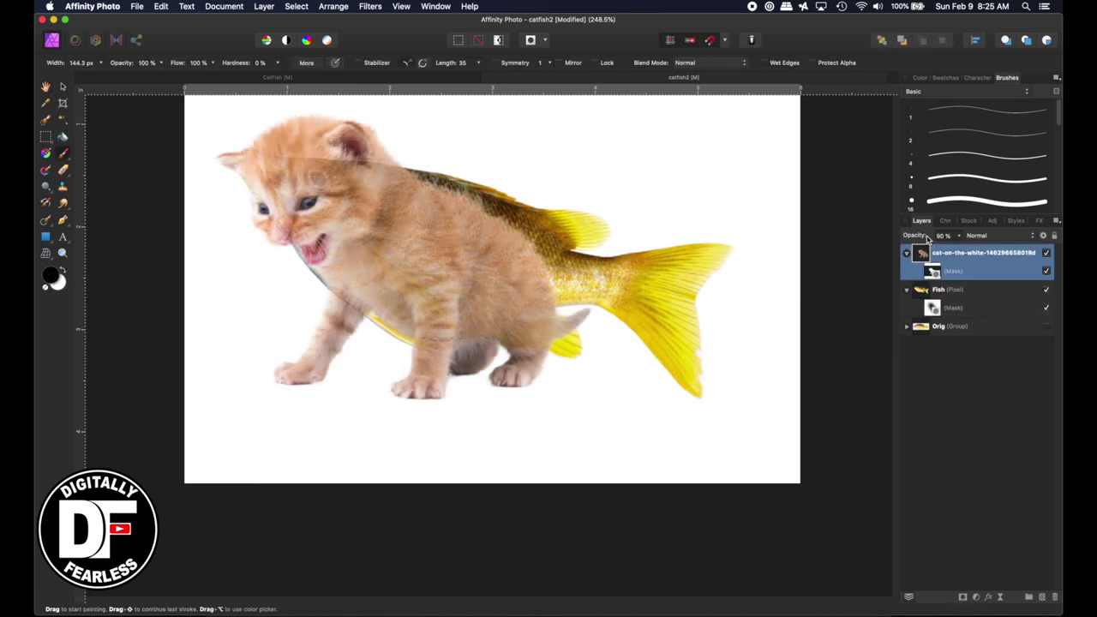
mouse_move(942, 235)
mouse_down()
mouse_move(832, 241)
mouse_move(1020, 236)
mouse_up()
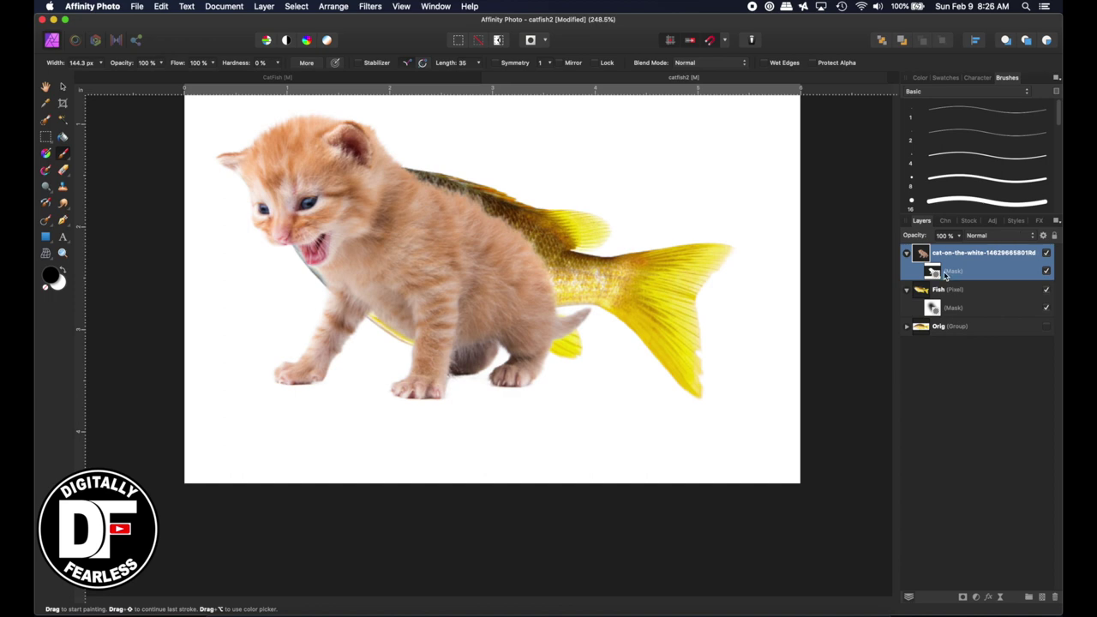
Paint black on the Fish layer's mask to hide the fish edges showing below the kitten's chin and chest.
click(930, 306)
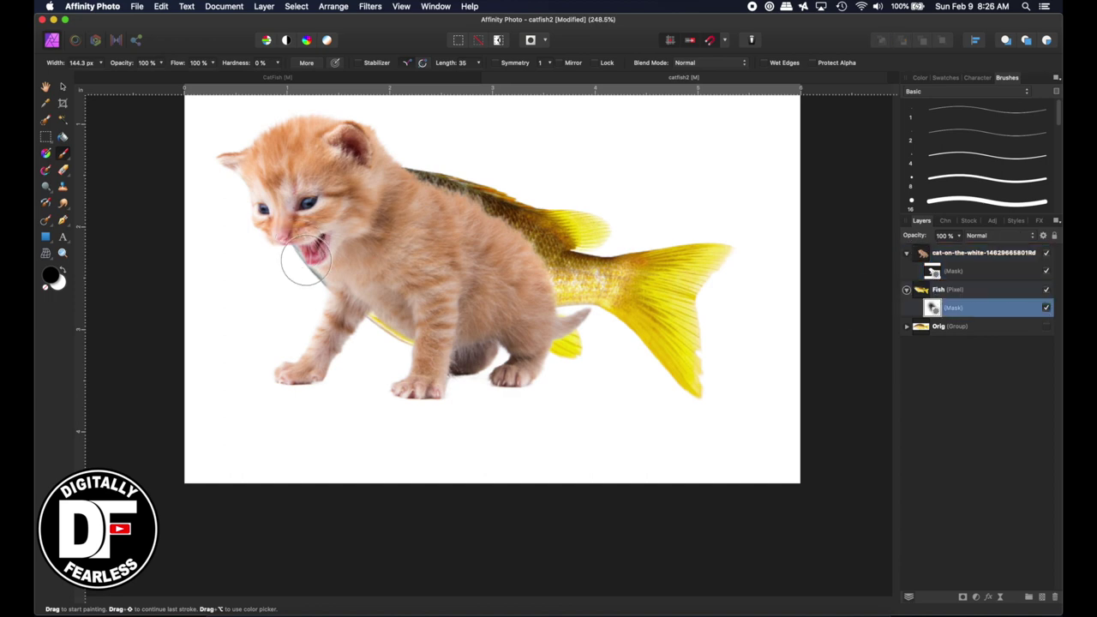
drag(311, 268, 329, 274)
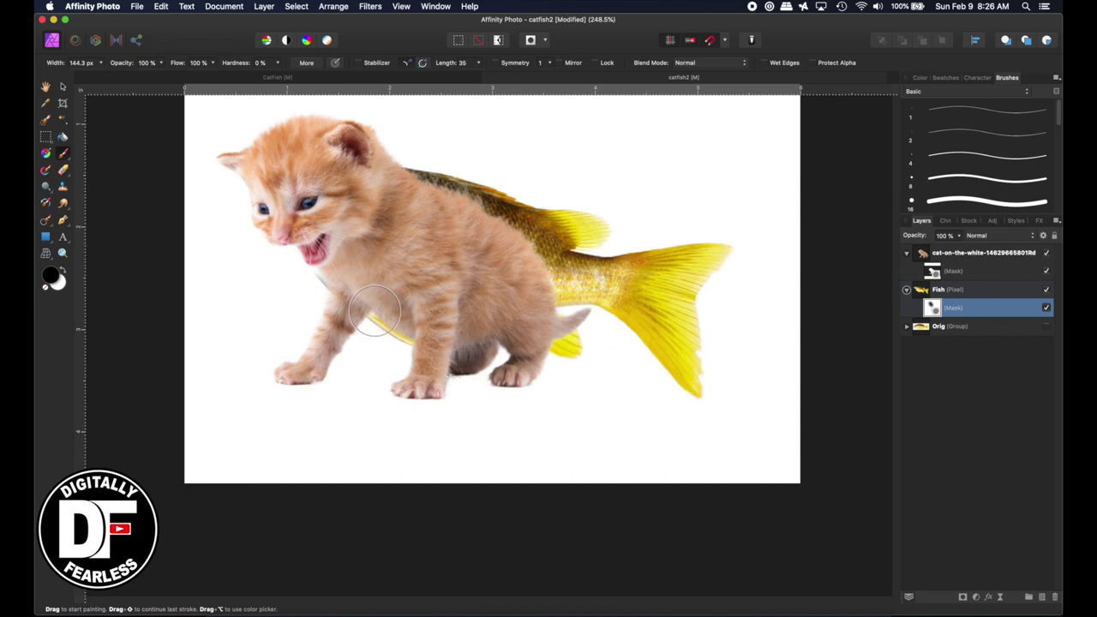
drag(397, 332, 392, 341)
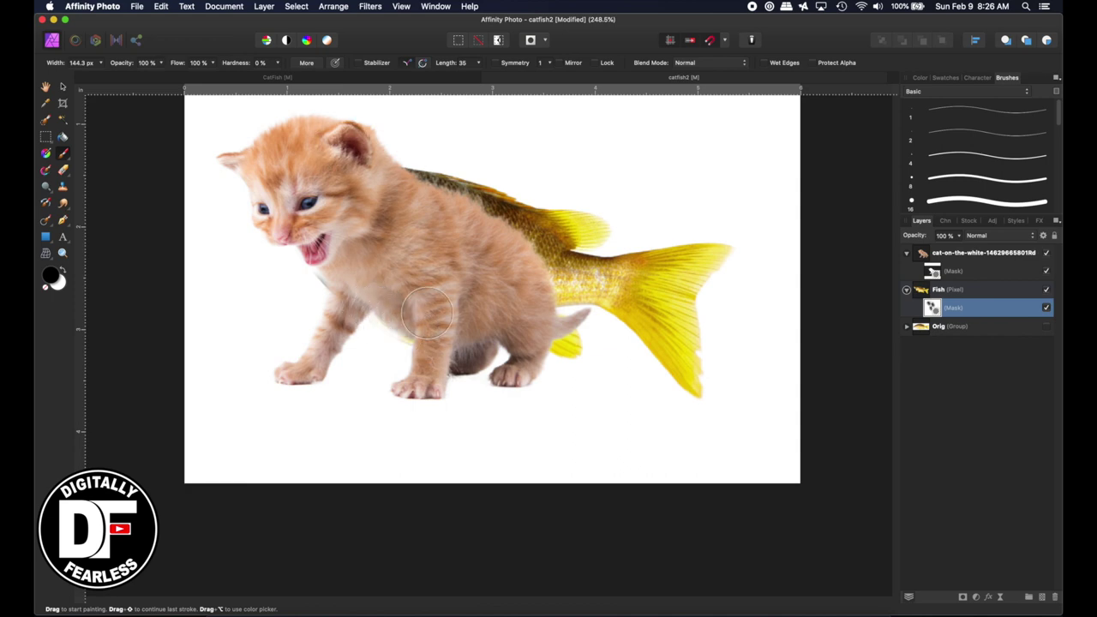
Paint black on the cat layer's mask to hide the kitten's hindquarters and blend its torso into the fish body.
click(934, 270)
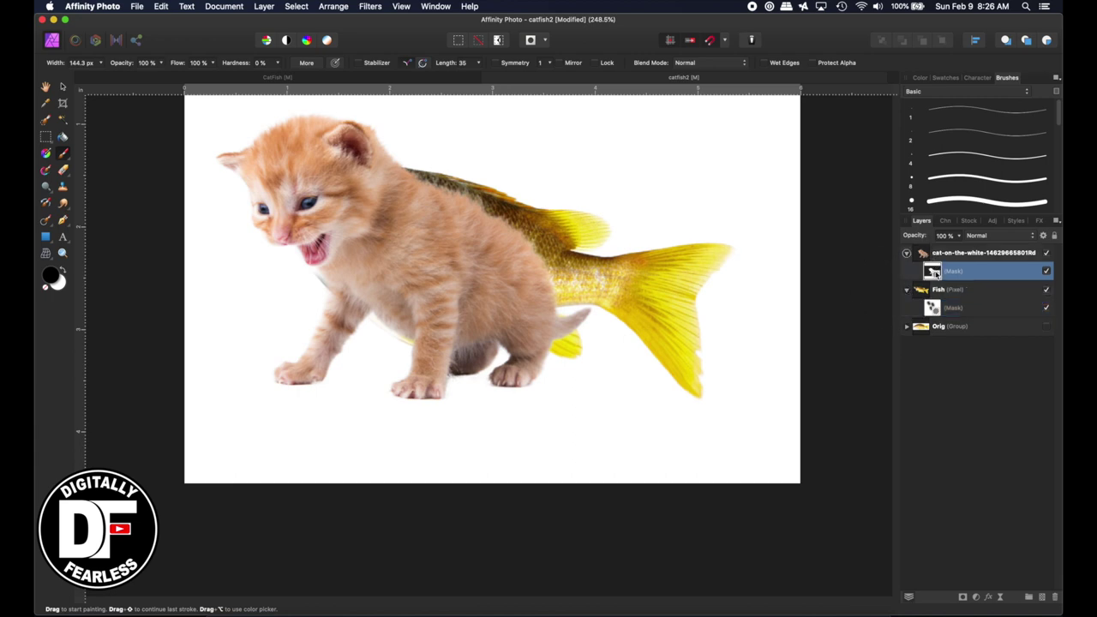
mouse_move(377, 235)
mouse_down()
mouse_move(390, 218)
mouse_move(462, 205)
mouse_move(506, 228)
mouse_move(465, 217)
mouse_move(492, 224)
mouse_move(519, 291)
mouse_move(567, 320)
mouse_move(506, 374)
mouse_move(521, 362)
mouse_move(533, 370)
mouse_move(512, 374)
mouse_move(576, 317)
mouse_move(522, 363)
mouse_move(483, 369)
mouse_up()
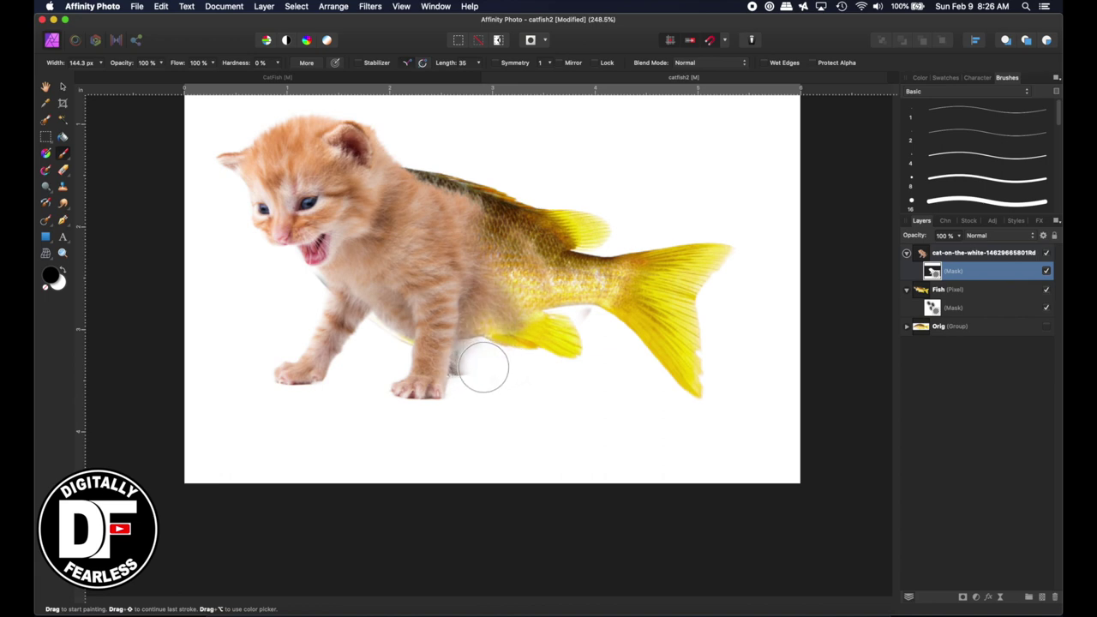
Mask out the leftover traces of the kitten's hind leg and tail with a 46.3 px brush, and enlarge the brush to 107 px.
key(bracketleft)
key(bracketleft)
key(bracketleft)
key(bracketleft)
key(bracketleft)
key(bracketleft)
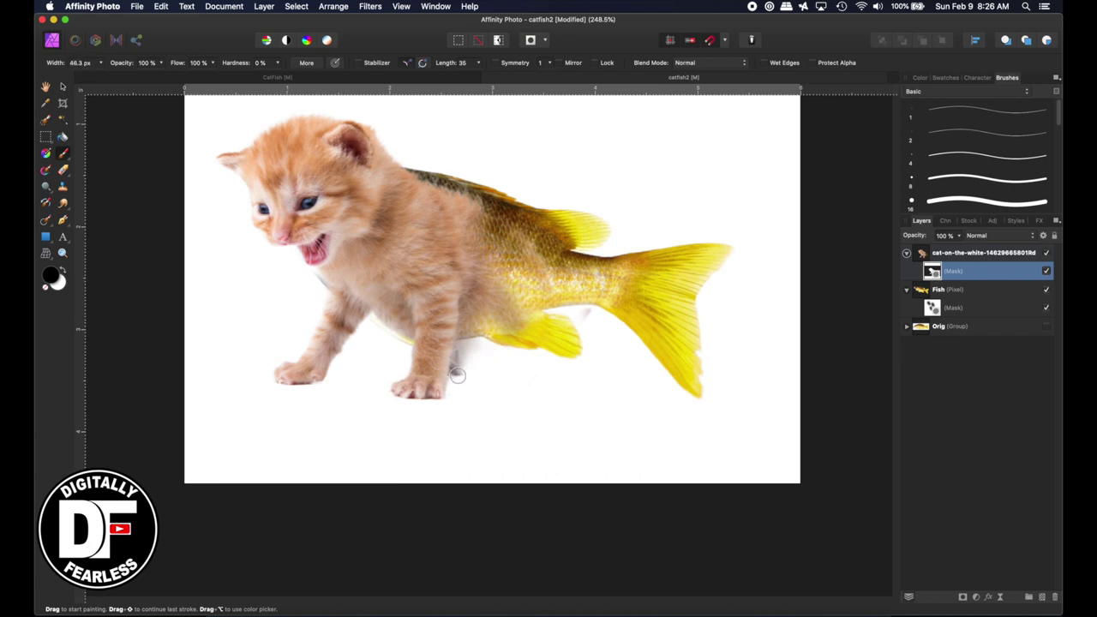
mouse_move(461, 355)
mouse_down()
mouse_move(456, 373)
mouse_move(469, 340)
mouse_move(465, 365)
mouse_move(474, 366)
mouse_up()
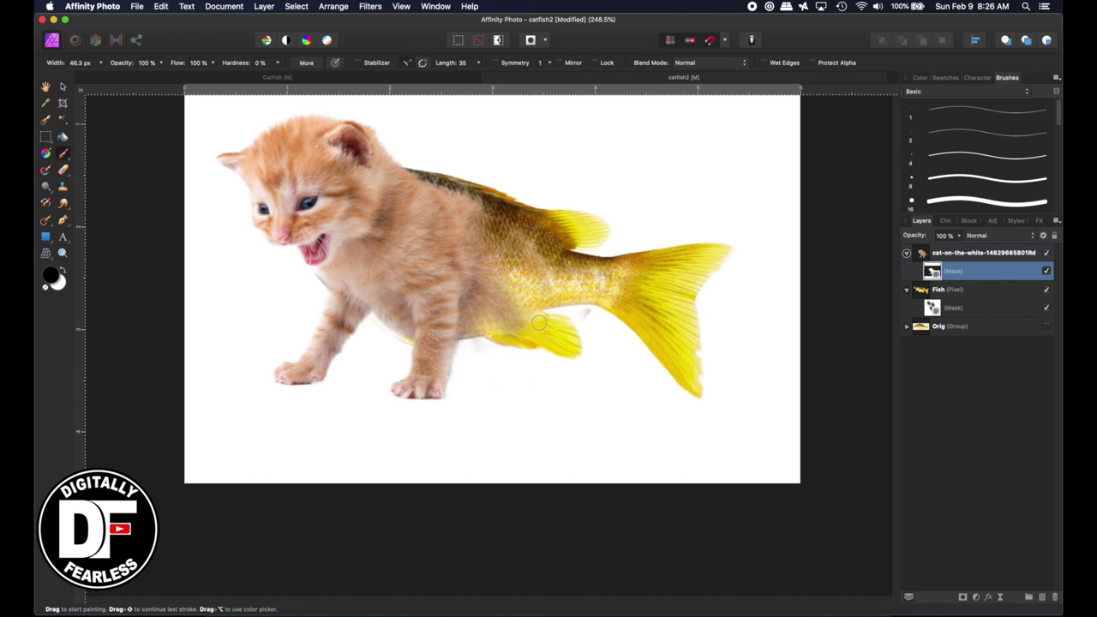
drag(579, 318, 623, 317)
key(])
key(bracketright)
key(bracketright)
key(bracketright)
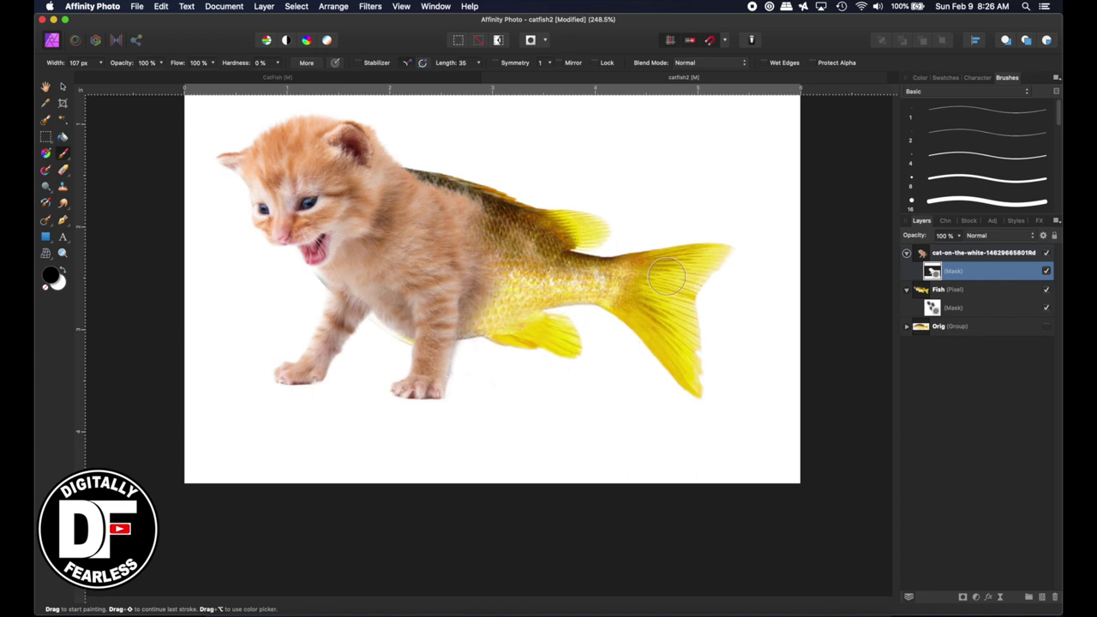
key(v)
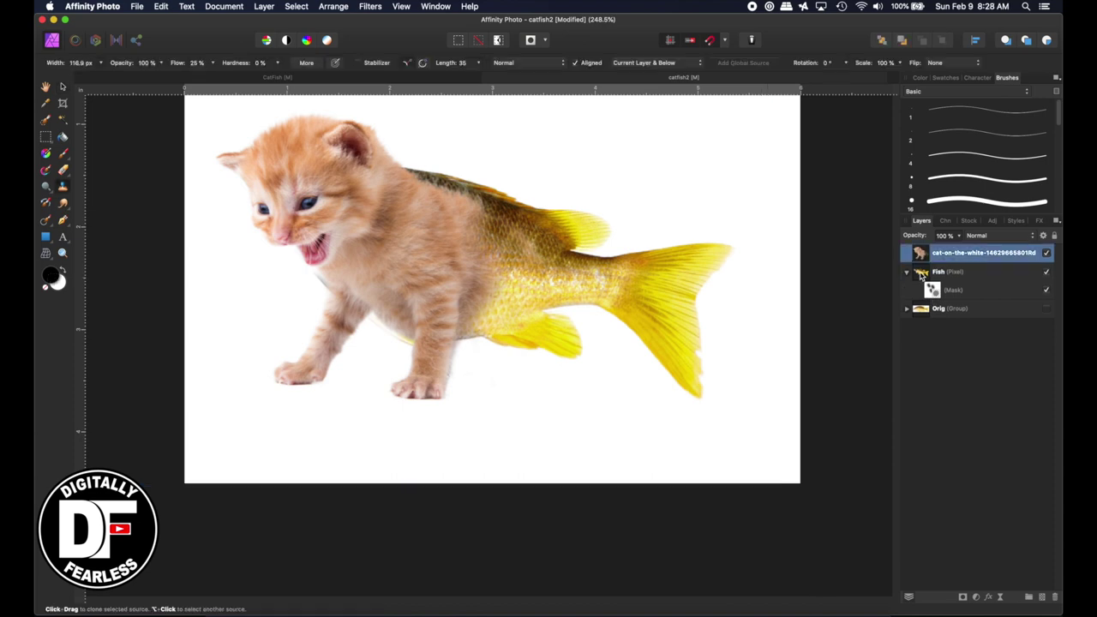
Rasterize the Fish layer so its mask is baked into the pixels.
click(919, 273)
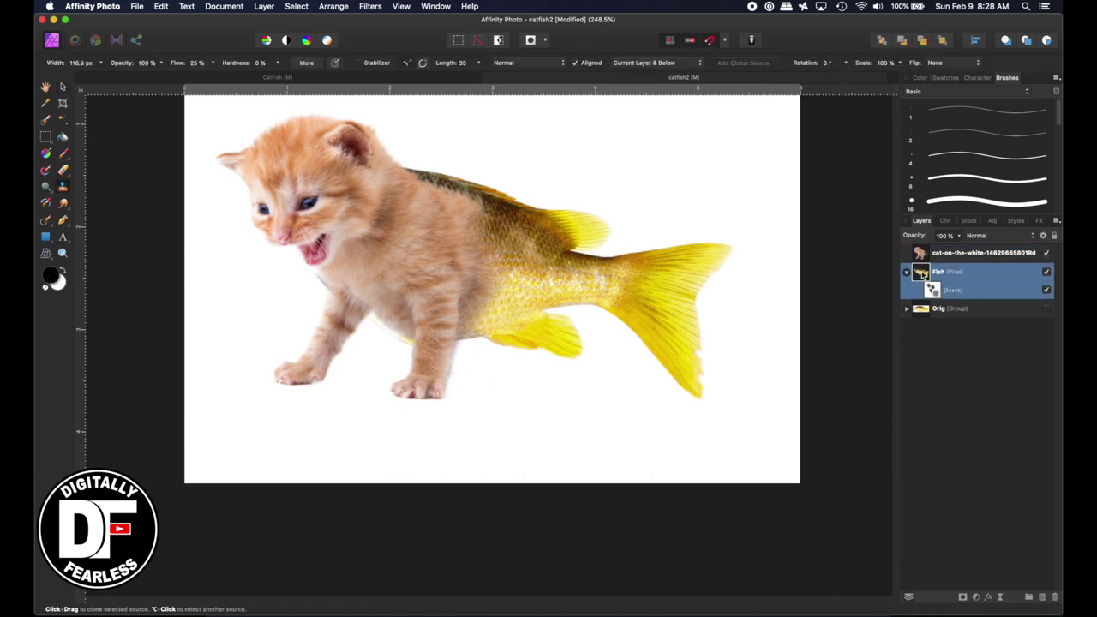
right_click(921, 273)
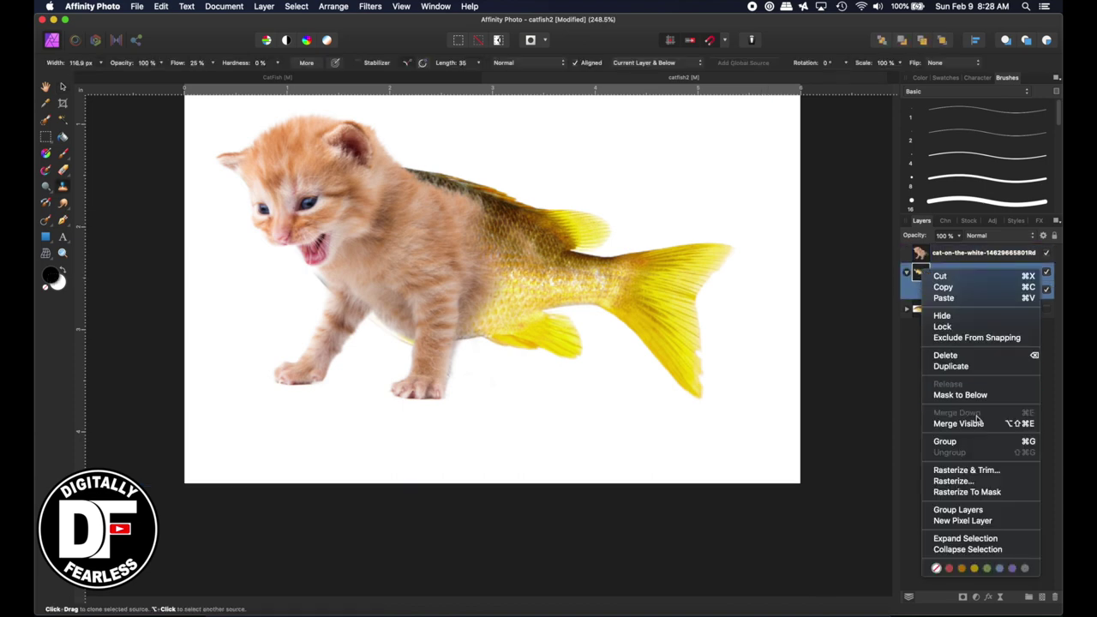
click(961, 482)
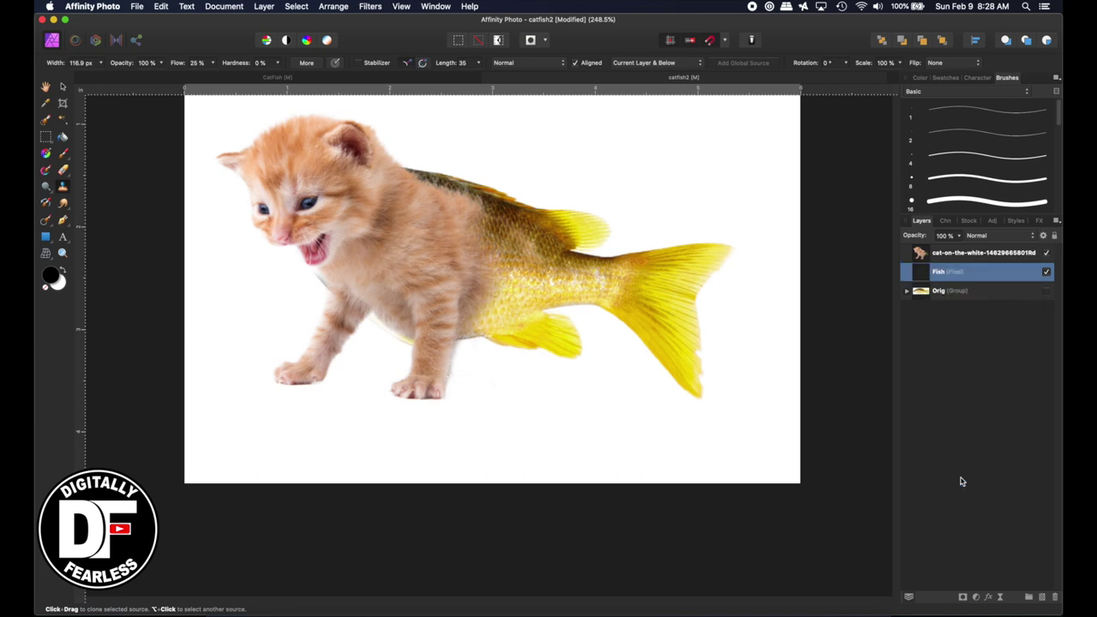
Group the cat and Fish layers and rasterize the group into a single pixel layer.
shift+click(924, 252)
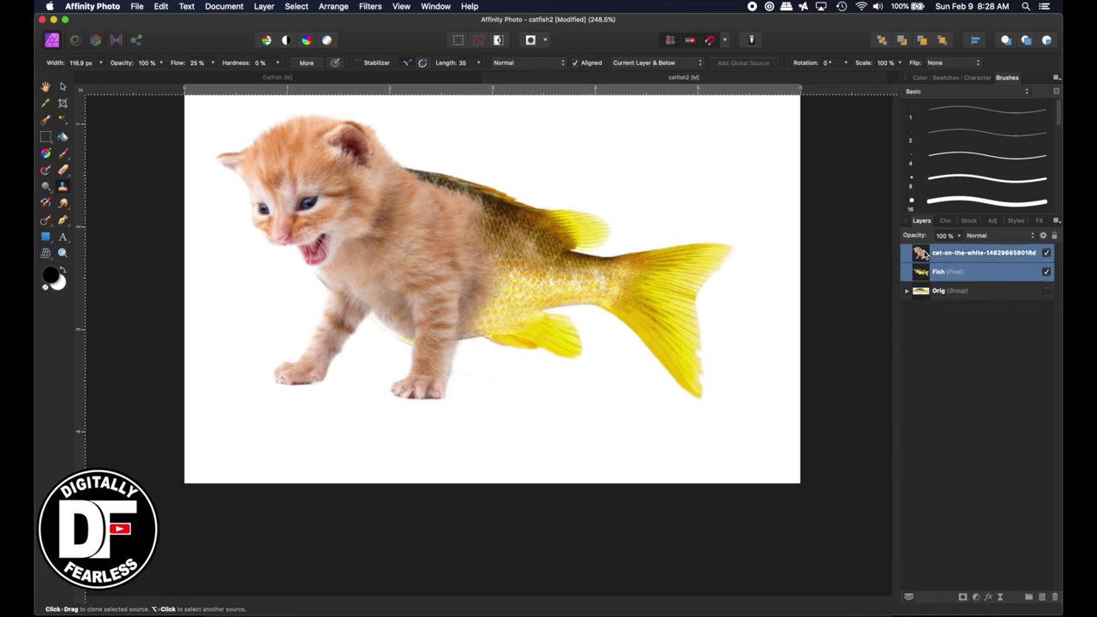
key(super+g)
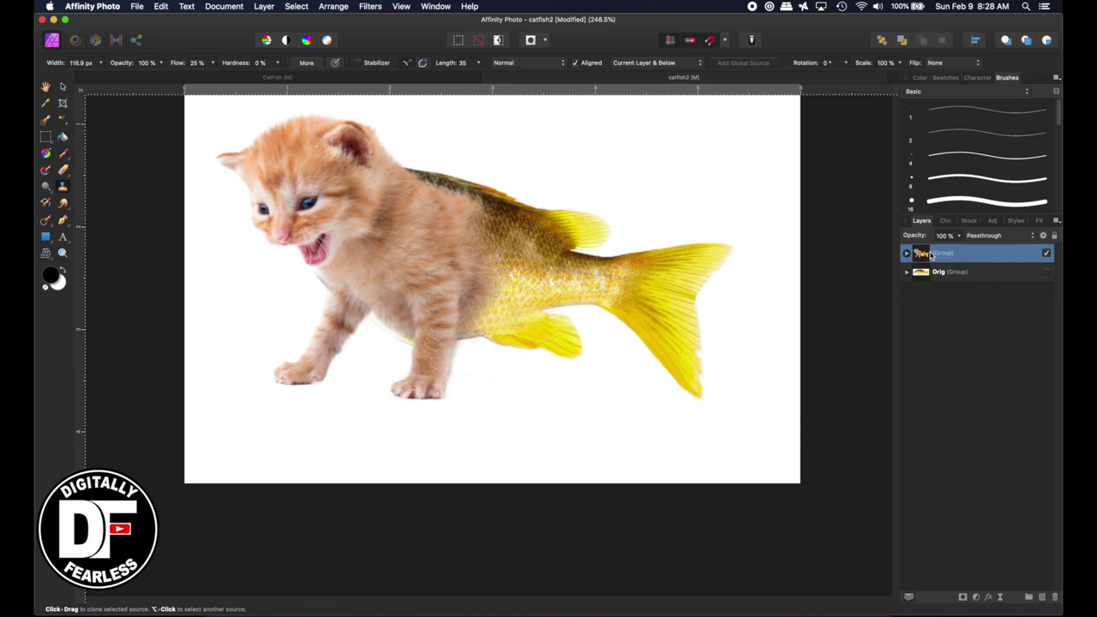
right_click(931, 254)
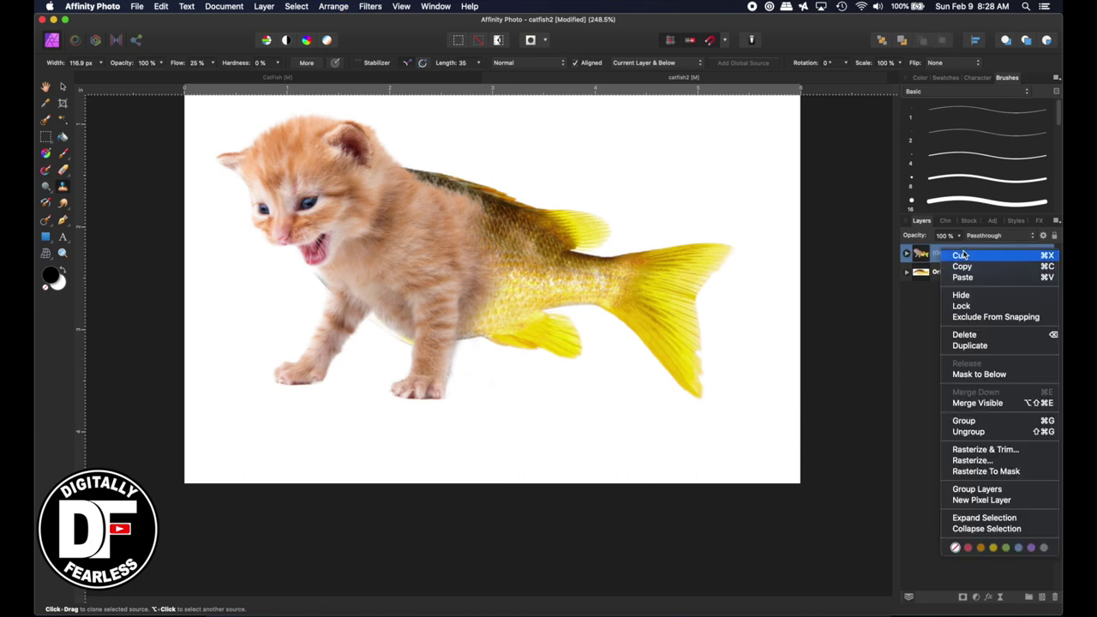
click(990, 452)
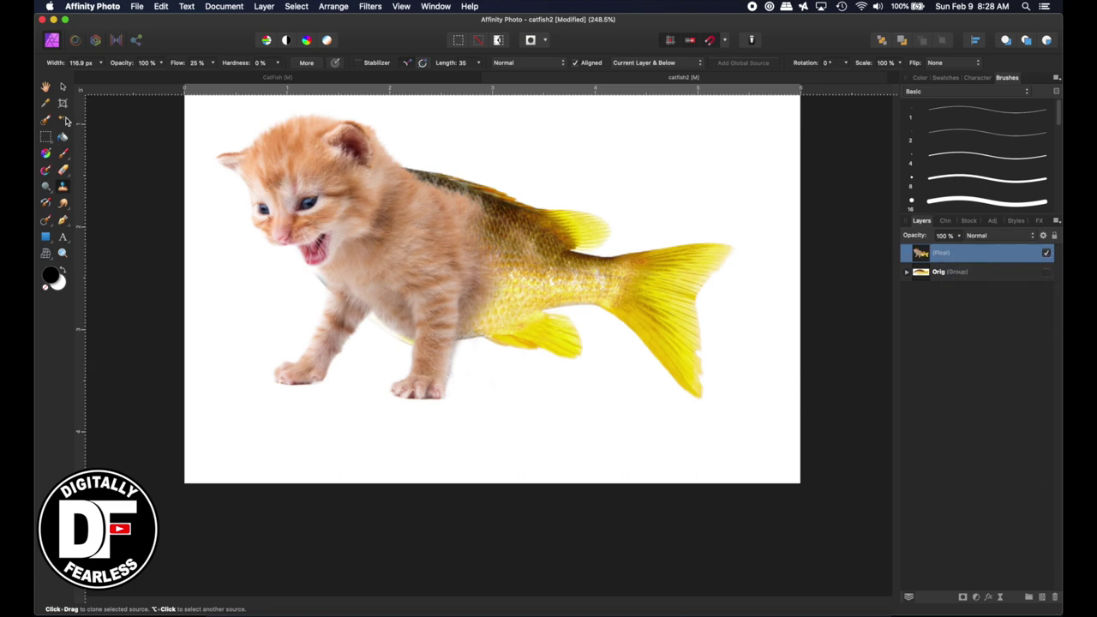
Try moving the merged catfish layer slightly down the canvas as one piece.
click(64, 85)
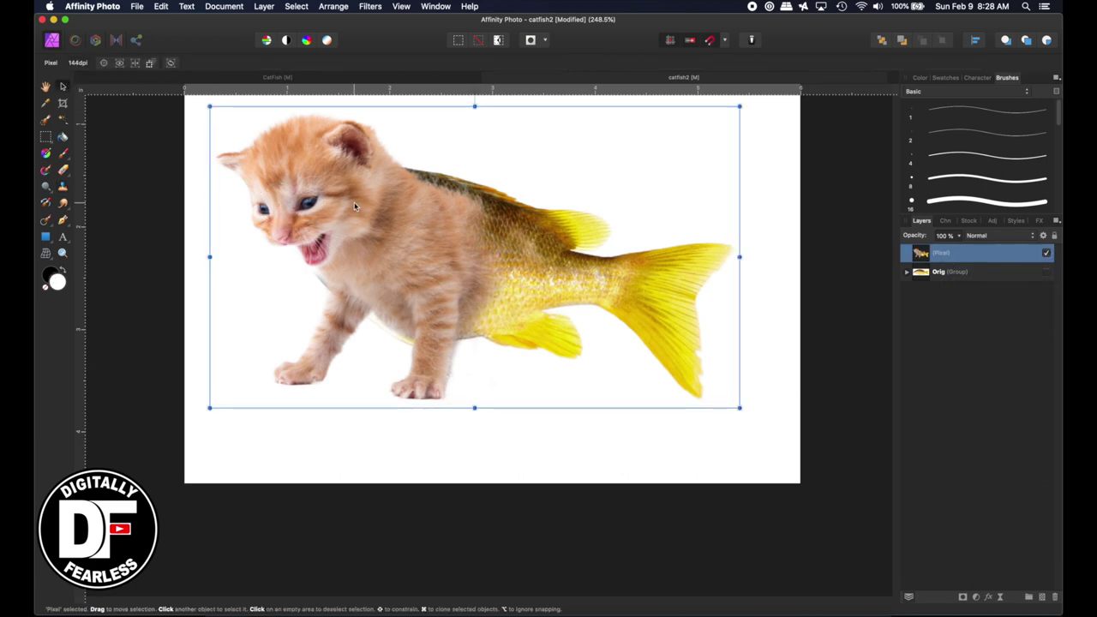
drag(354, 202, 360, 223)
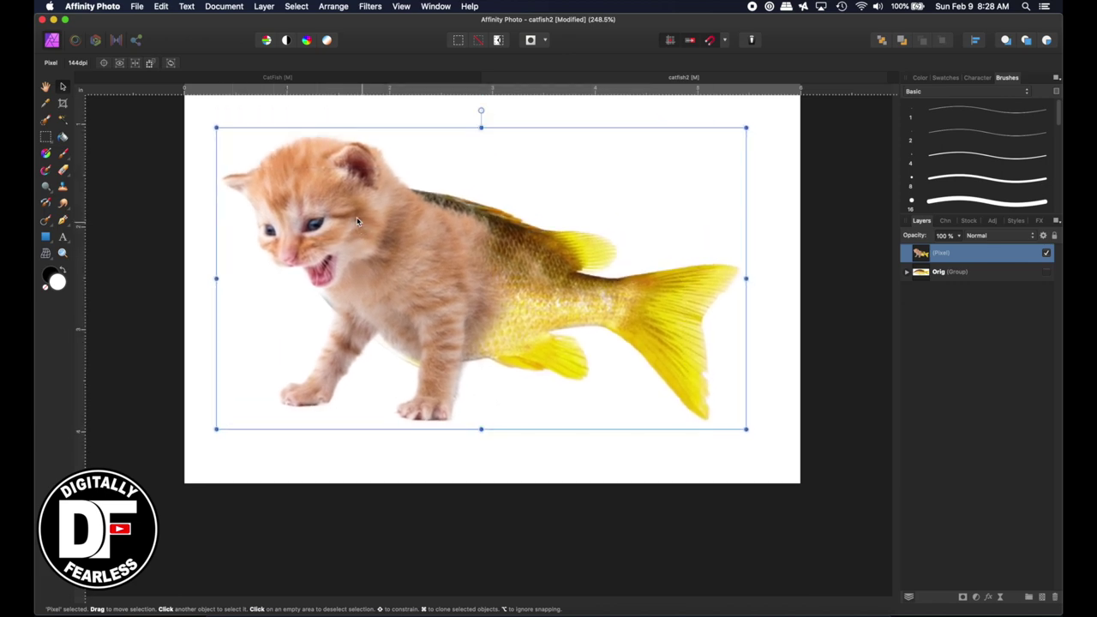
Clone fish scales over the fur on the kitten's upper back with a 116.9 px Clone Brush.
click(62, 187)
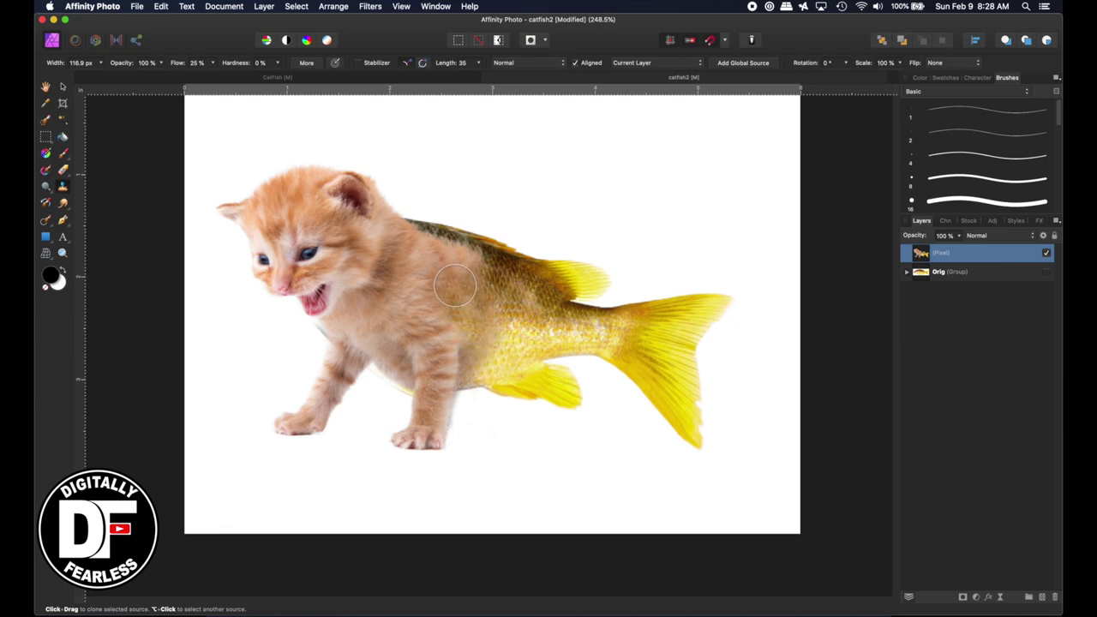
drag(504, 286, 510, 284)
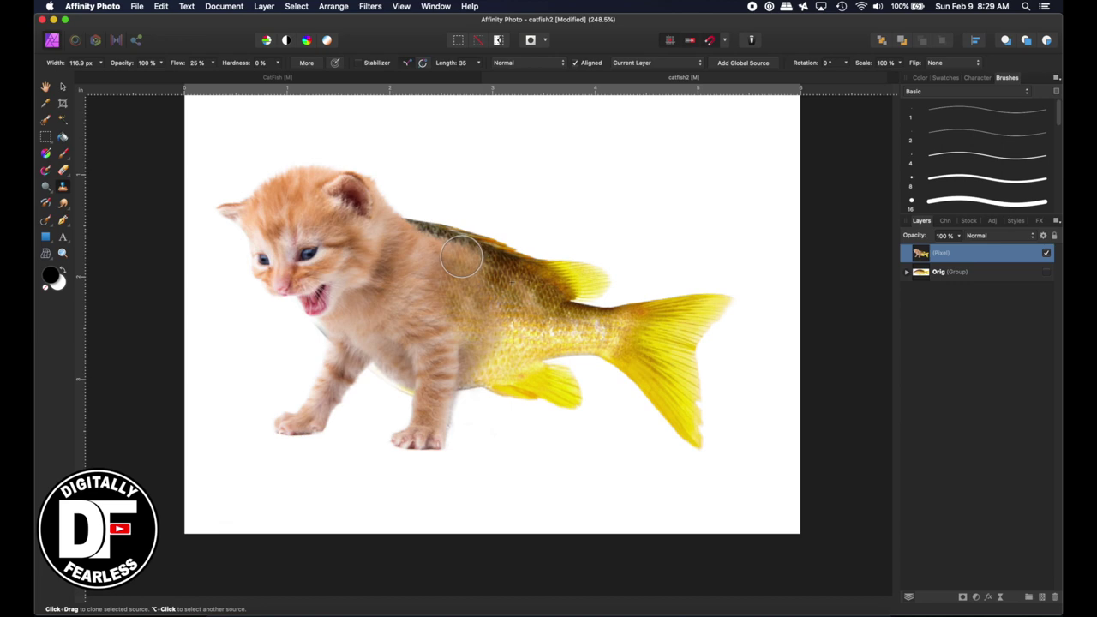
mouse_move(456, 256)
mouse_down()
mouse_move(420, 250)
mouse_move(467, 316)
mouse_move(520, 324)
mouse_move(471, 364)
mouse_move(446, 278)
mouse_move(445, 313)
mouse_move(442, 270)
mouse_move(513, 293)
mouse_move(484, 260)
mouse_move(398, 241)
mouse_move(421, 248)
mouse_move(383, 214)
mouse_move(395, 240)
mouse_move(462, 262)
mouse_move(402, 246)
mouse_move(468, 260)
mouse_move(414, 251)
mouse_move(429, 260)
mouse_move(383, 276)
mouse_move(527, 304)
mouse_move(517, 306)
mouse_move(537, 317)
mouse_move(510, 296)
mouse_move(502, 269)
mouse_move(512, 321)
mouse_move(535, 331)
mouse_up()
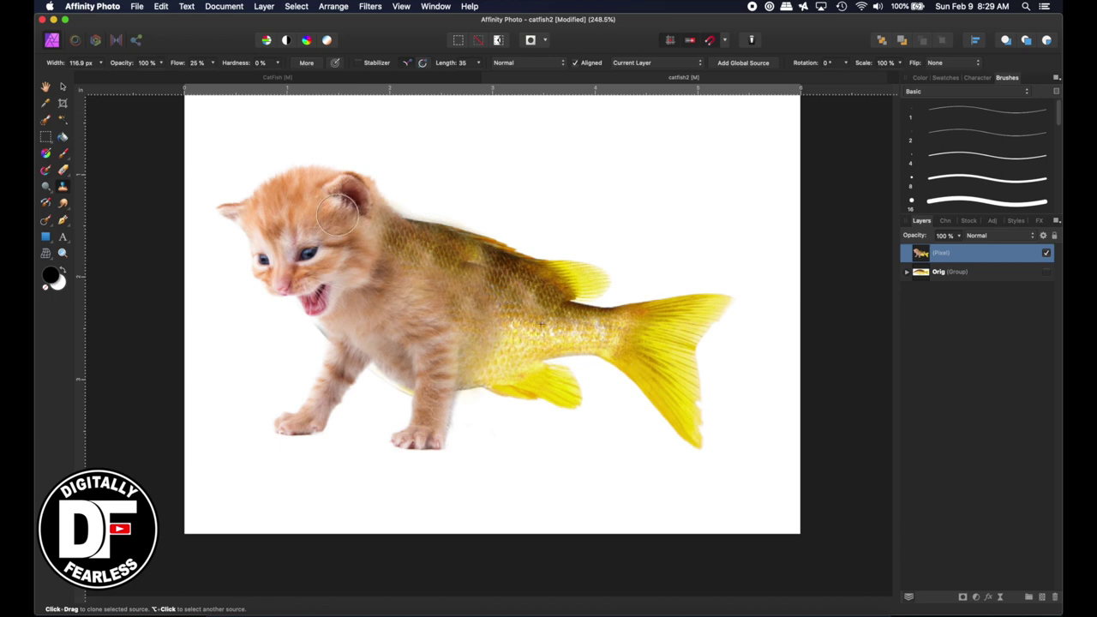
Clone yellow fish scales across the top of the kitten's head, its forehead and the area below its ear.
mouse_move(299, 189)
mouse_down()
mouse_move(305, 181)
mouse_move(281, 197)
mouse_move(314, 185)
mouse_move(268, 203)
mouse_move(281, 229)
mouse_move(285, 209)
mouse_move(331, 214)
mouse_move(495, 271)
mouse_move(503, 288)
mouse_move(492, 298)
mouse_up()
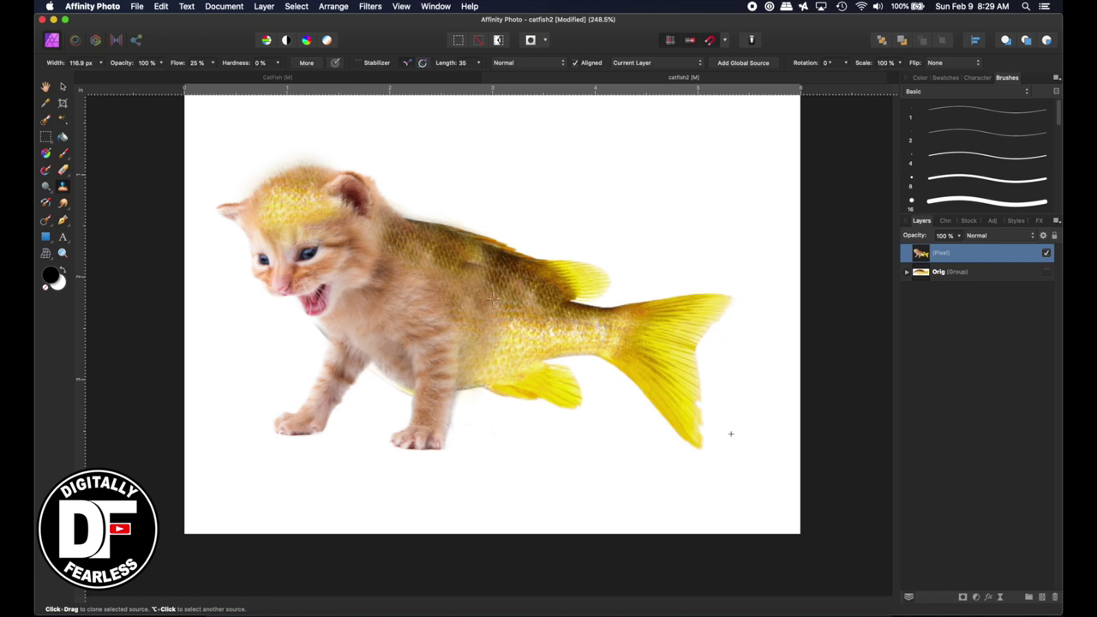
mouse_move(338, 220)
mouse_down()
mouse_move(326, 210)
mouse_move(384, 233)
mouse_move(380, 224)
mouse_move(454, 277)
mouse_move(380, 255)
mouse_up()
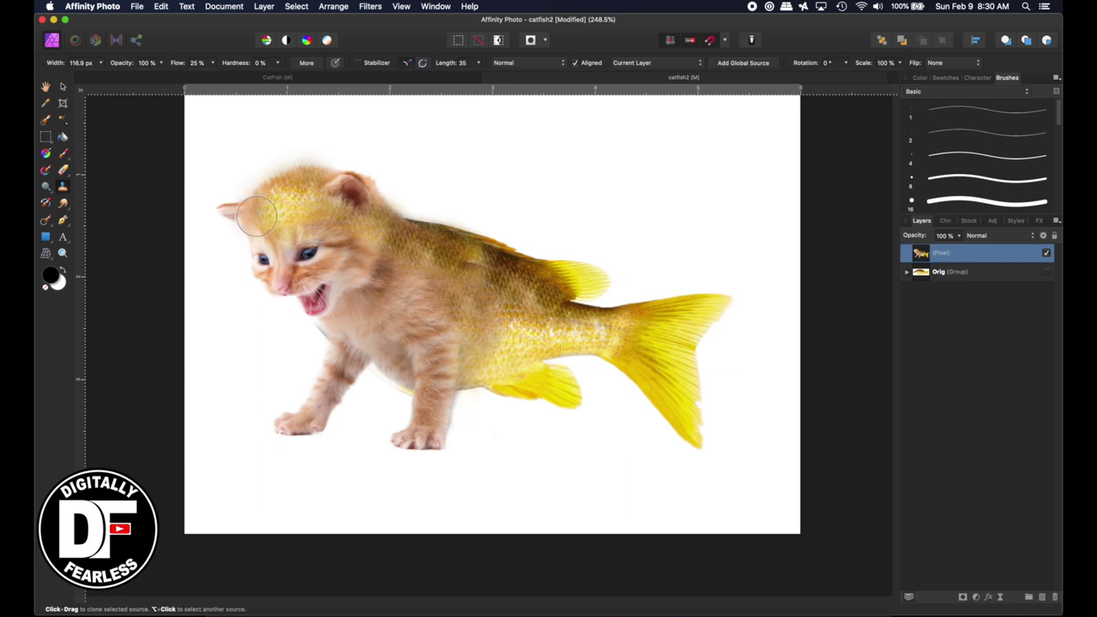
drag(257, 214, 257, 215)
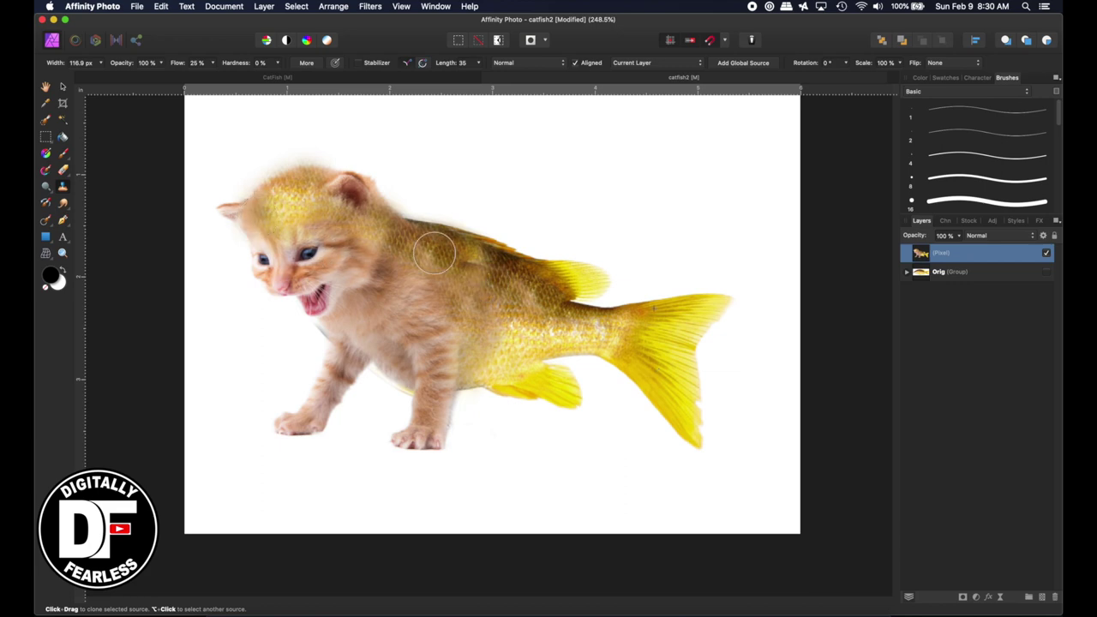
alt+click(543, 333)
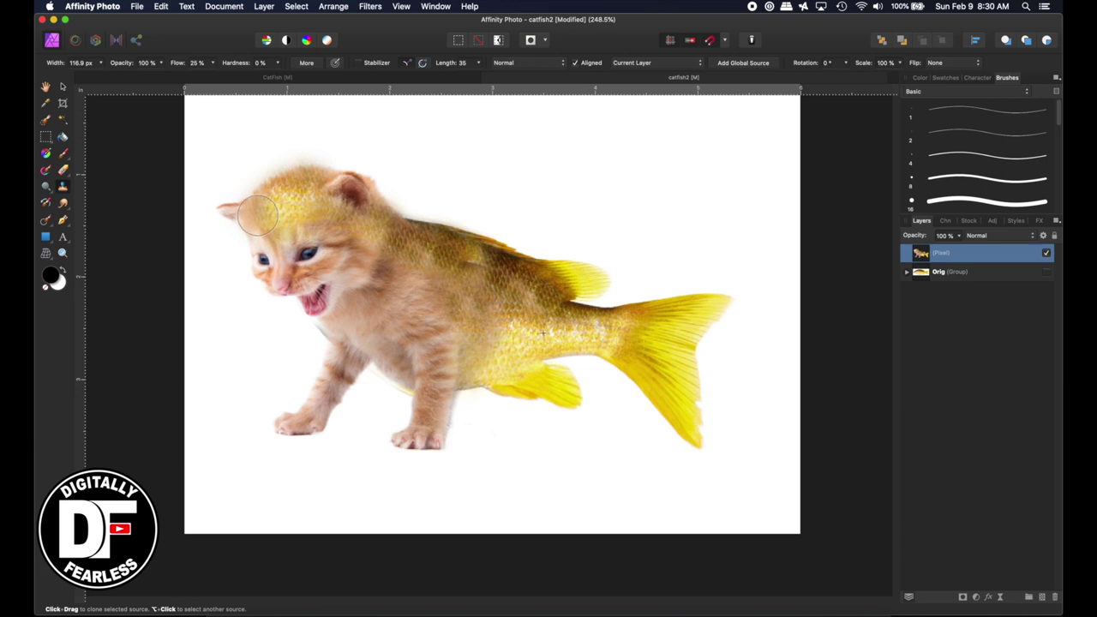
mouse_move(257, 214)
mouse_down()
mouse_move(326, 220)
mouse_move(362, 236)
mouse_move(330, 223)
mouse_up()
Clone scales from the fish body and the kitten's back over the side of its head, neck and shoulder.
alt+click(506, 324)
alt+click(440, 255)
drag(349, 223, 393, 235)
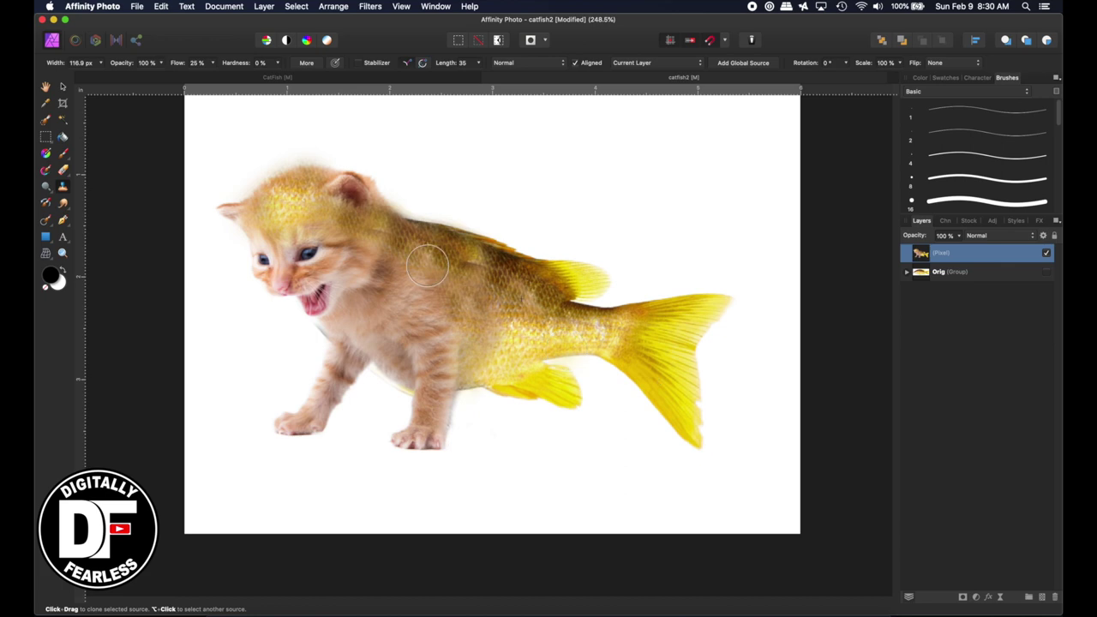
mouse_move(432, 272)
mouse_down()
mouse_move(359, 186)
mouse_move(410, 244)
mouse_move(406, 226)
mouse_move(451, 228)
mouse_up()
Clone yellow scales onto the kitten's belly between the front legs, using a 37.5 px and then a 65.5 px brush.
key(bracketleft)
key(bracketleft)
key(bracketleft)
key(bracketleft)
key(bracketleft)
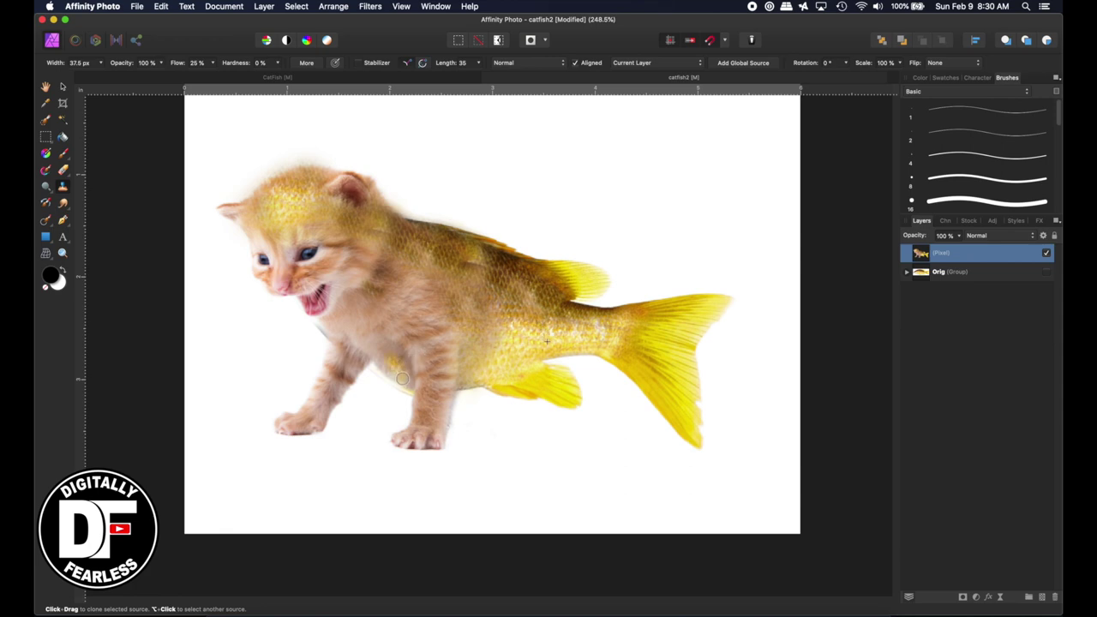
key(bracketright)
key(bracketright)
key(bracketright)
mouse_move(385, 354)
mouse_down()
mouse_move(405, 380)
mouse_move(383, 358)
mouse_move(404, 377)
mouse_move(404, 356)
mouse_move(465, 366)
mouse_move(536, 344)
mouse_move(502, 317)
mouse_up()
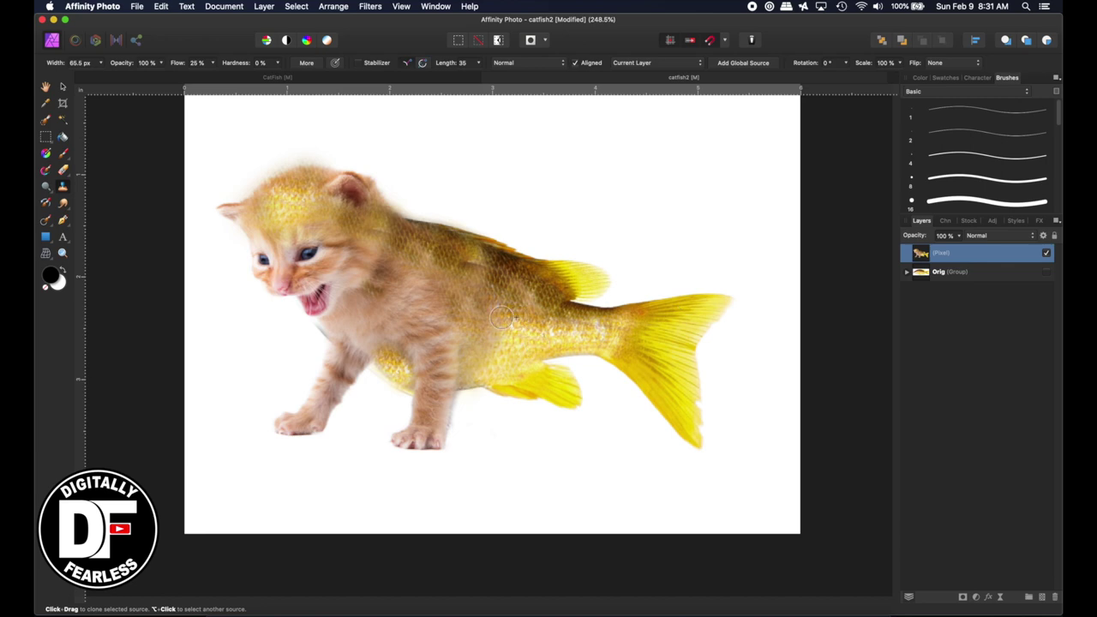
Clone scales along the flank behind the front leg and onto the chest, enlarging the brush to 99.7 px.
mouse_move(471, 357)
mouse_down()
mouse_move(466, 373)
mouse_move(506, 332)
mouse_up()
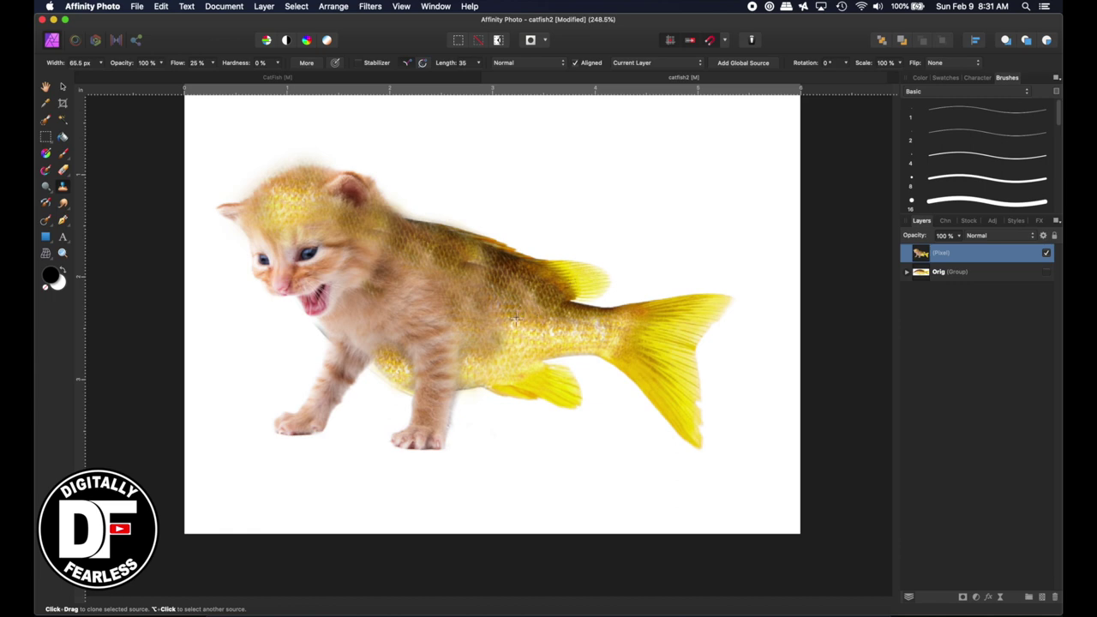
key(bracketright)
key(bracketright)
key(bracketright)
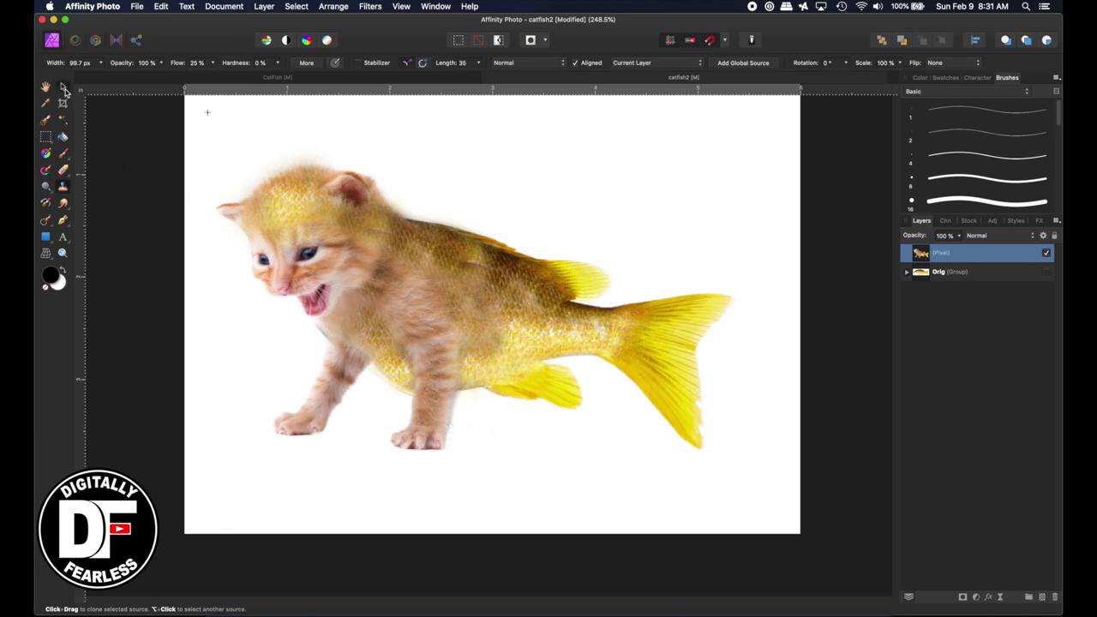
Sample a golden tan from the fish body in the Color Chooser and apply #BE9955 as the colour.
click(64, 89)
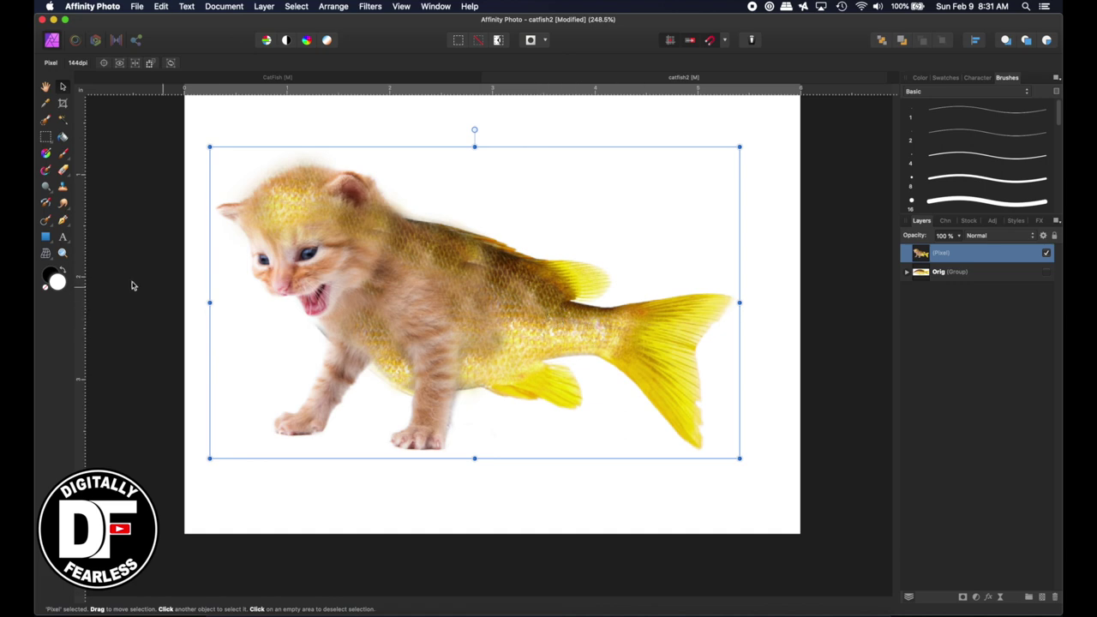
double_click(58, 283)
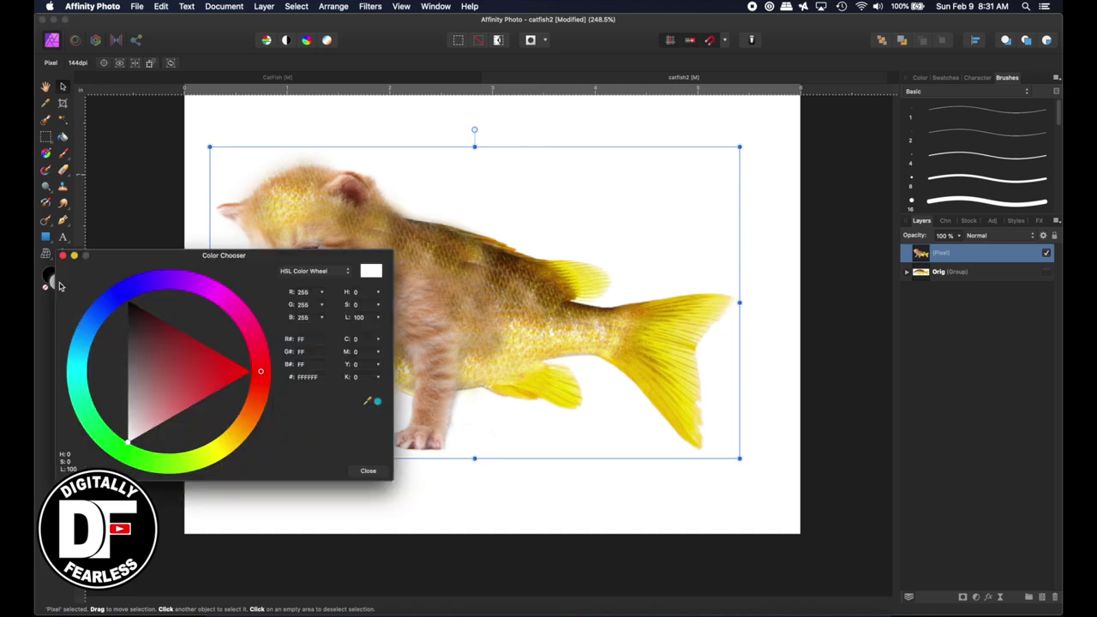
drag(377, 401, 561, 321)
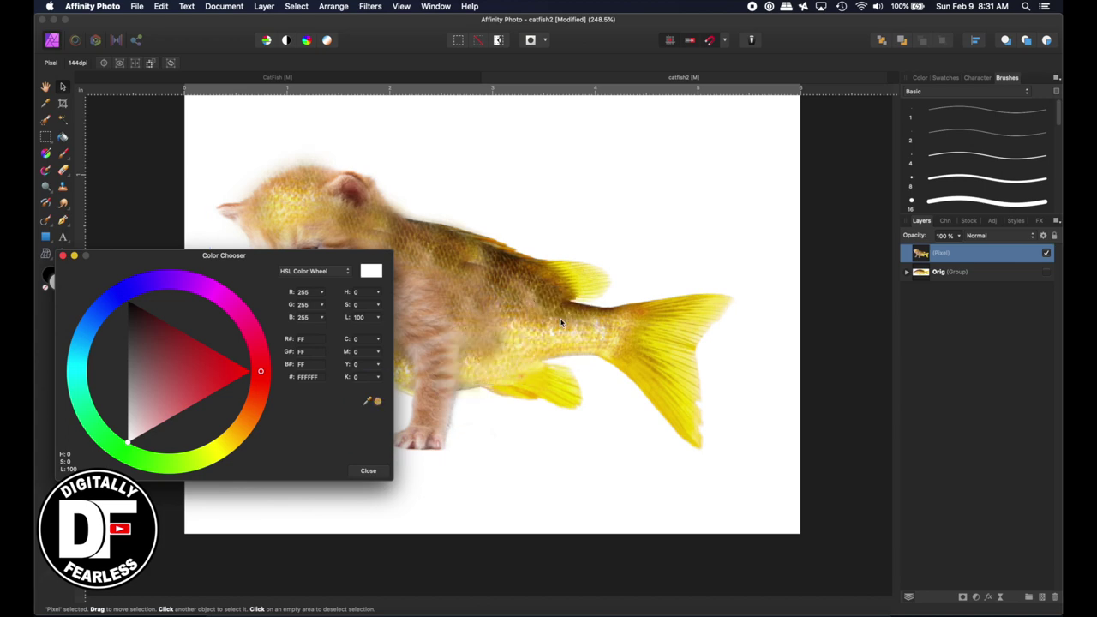
click(377, 403)
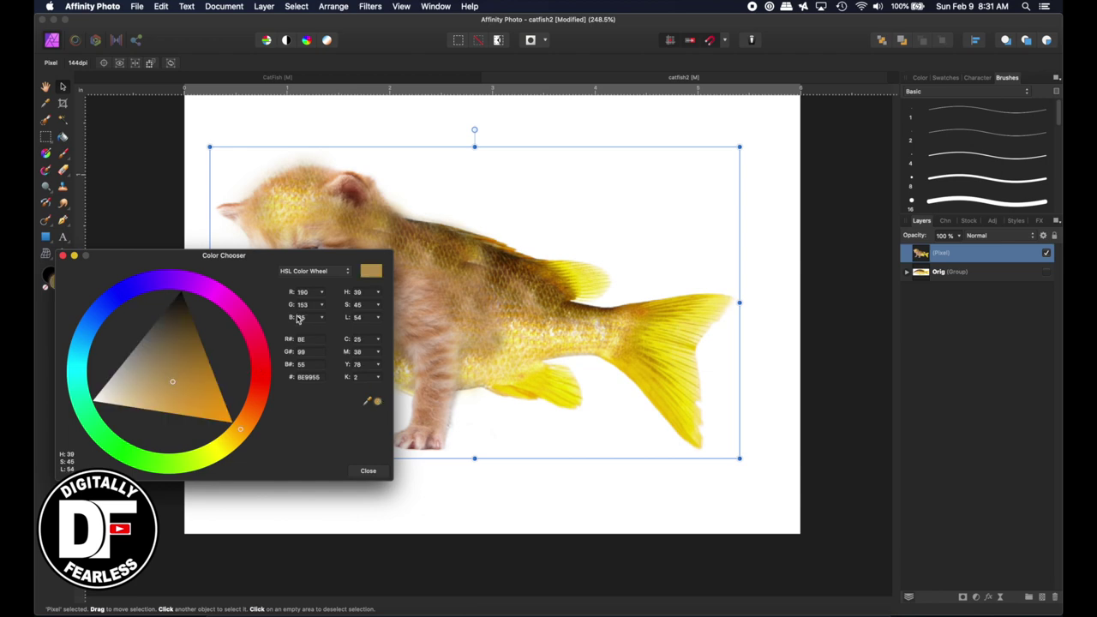
click(63, 256)
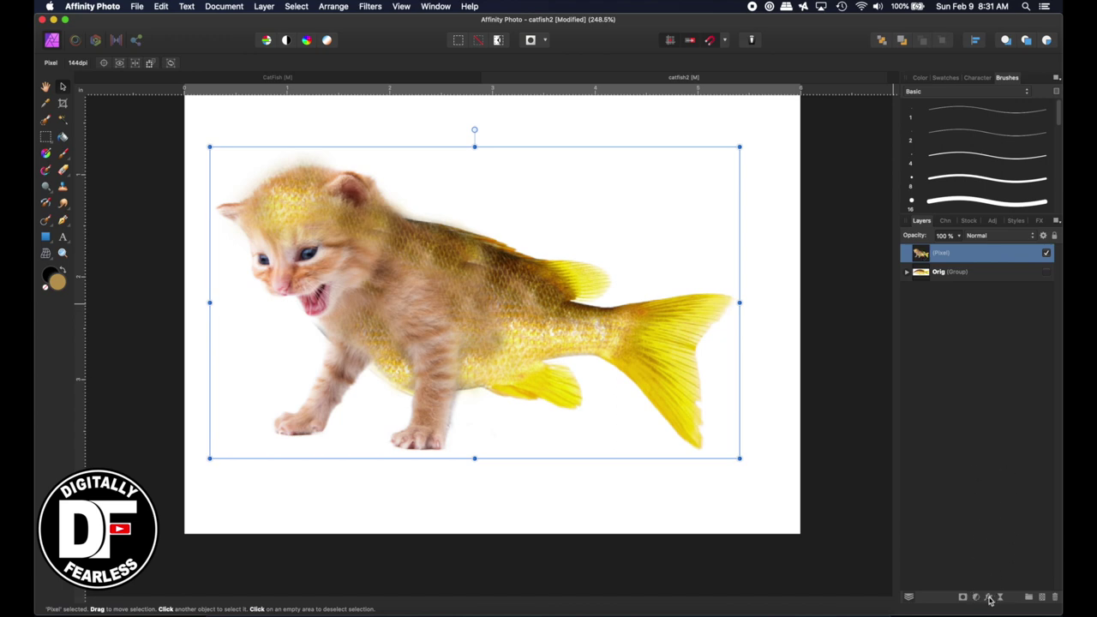
Try a Color Overlay layer effect on the merged catfish layer with a golden tan sampled from the fish body.
click(988, 597)
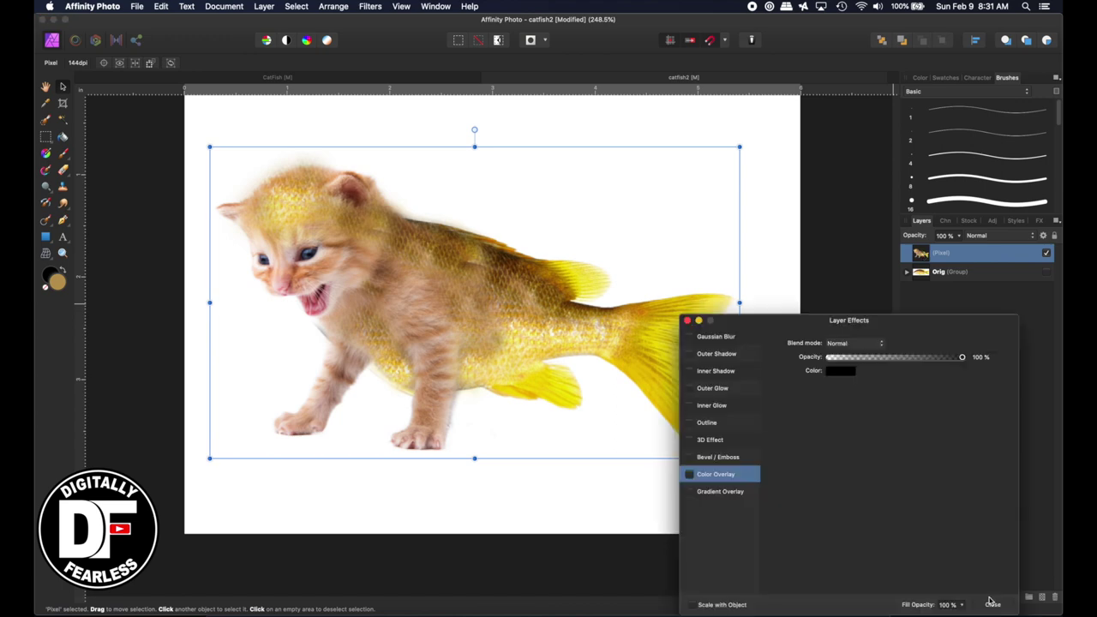
click(689, 475)
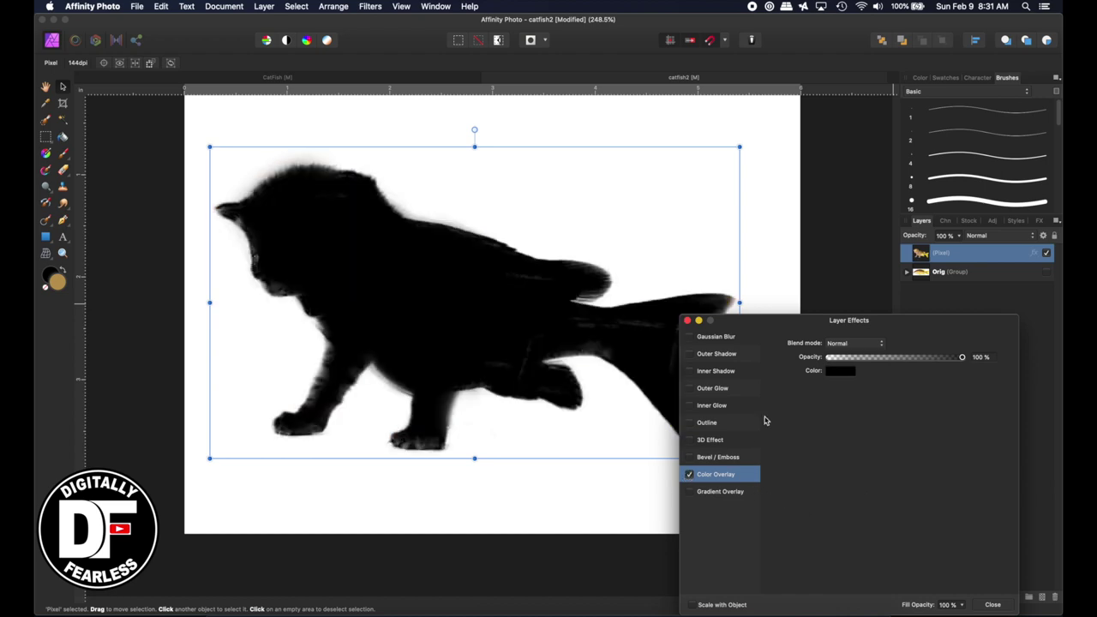
click(689, 476)
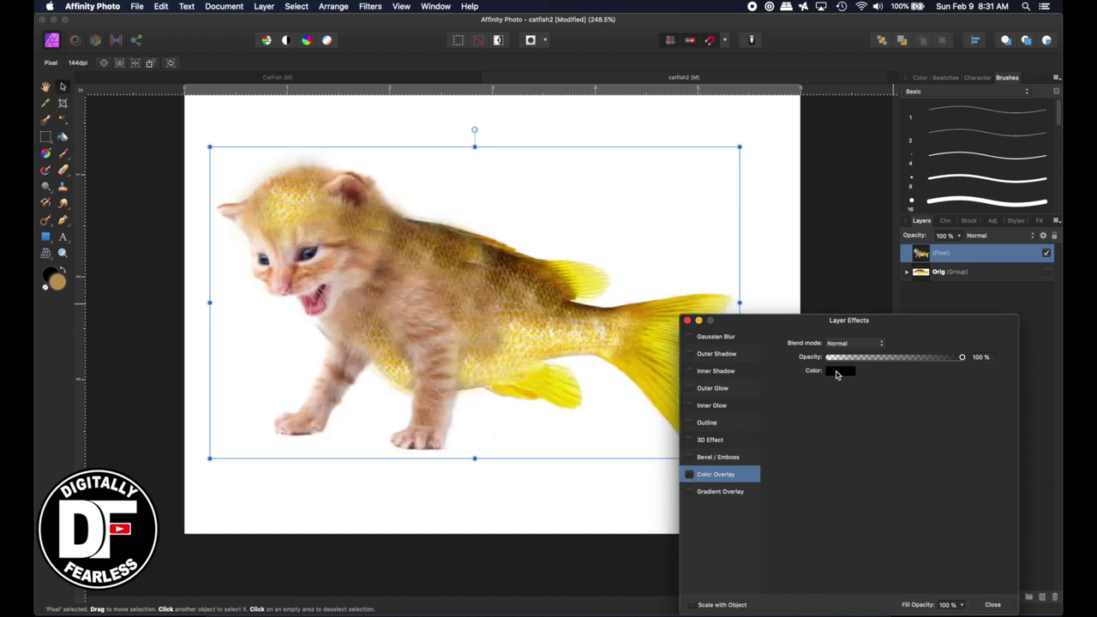
click(837, 372)
drag(931, 390, 558, 325)
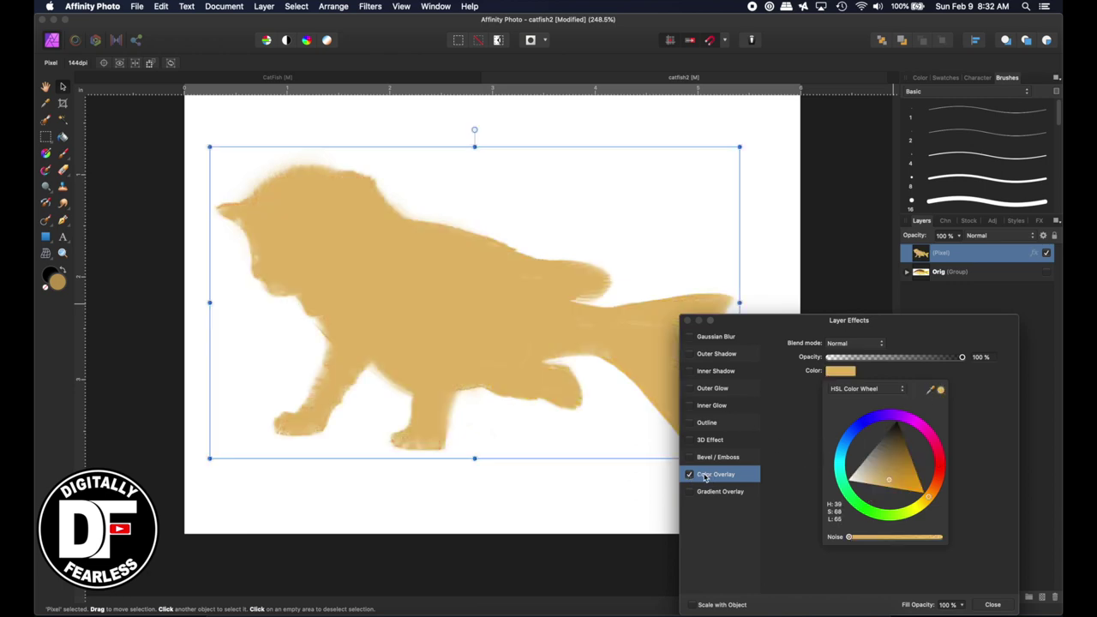
Try the Color blend mode on the overlay, then turn off the Color Overlay effect and deselect the layer.
click(841, 343)
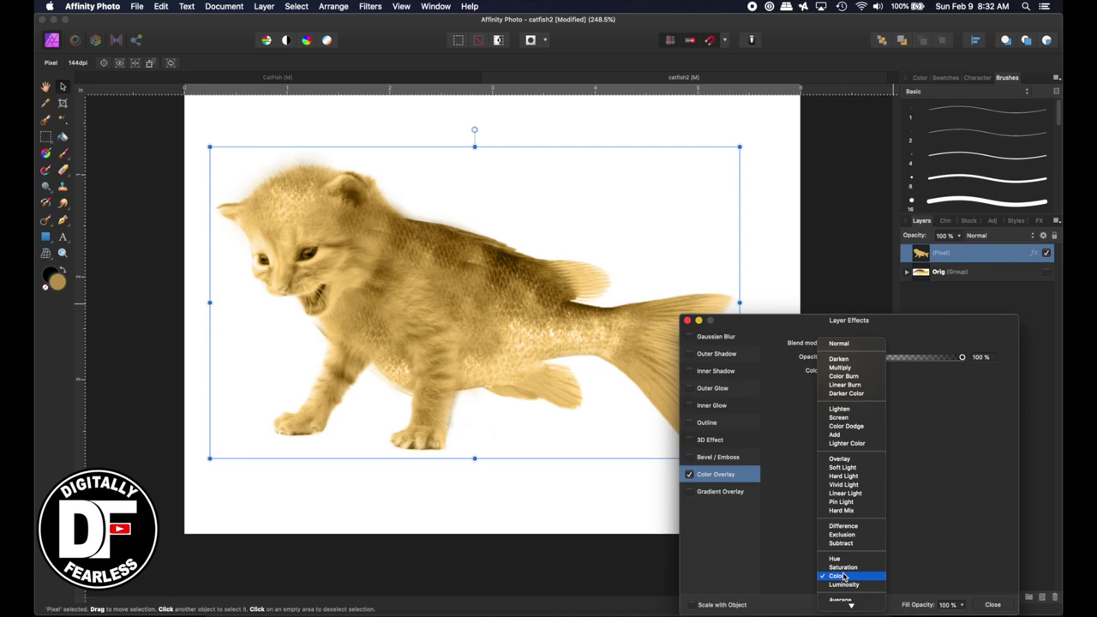
click(843, 576)
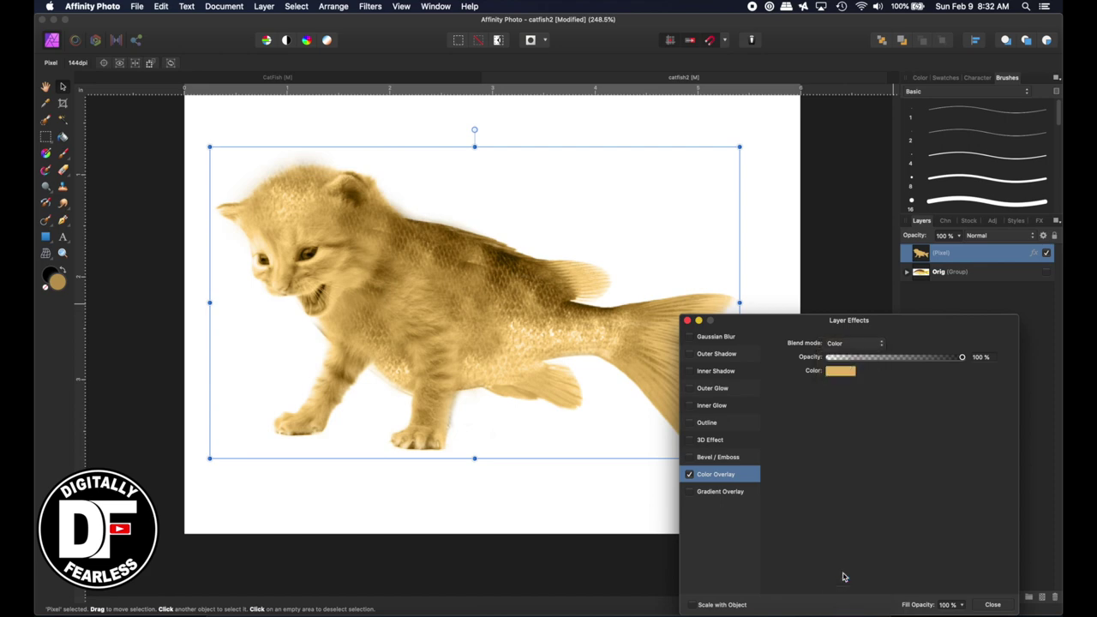
mouse_move(746, 321)
mouse_down()
mouse_move(837, 238)
mouse_move(793, 316)
mouse_move(746, 317)
mouse_up()
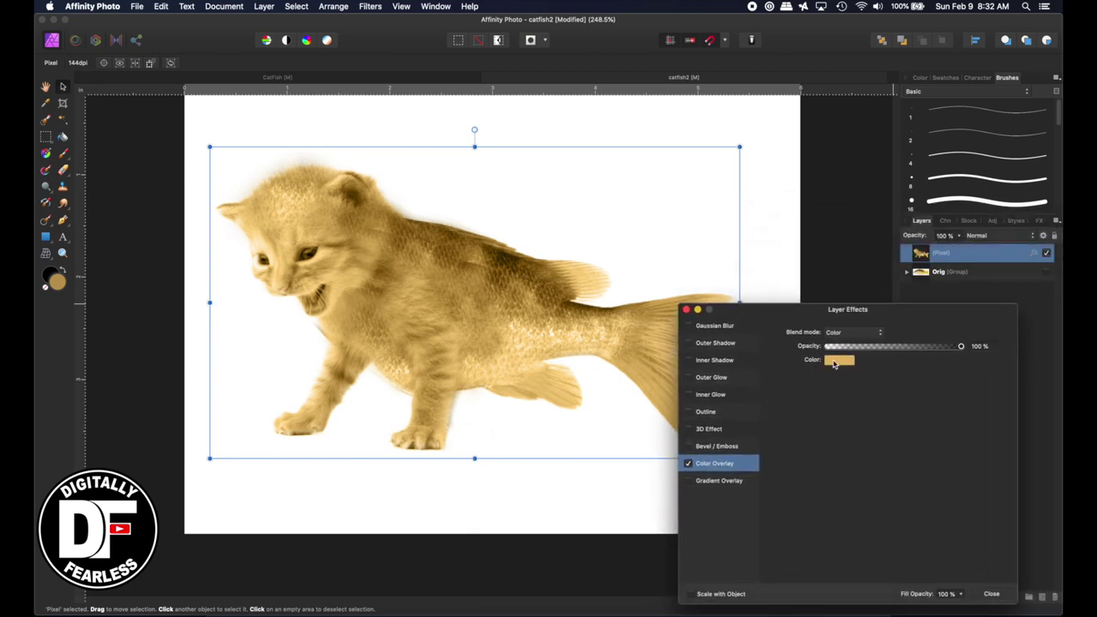
click(688, 464)
click(688, 309)
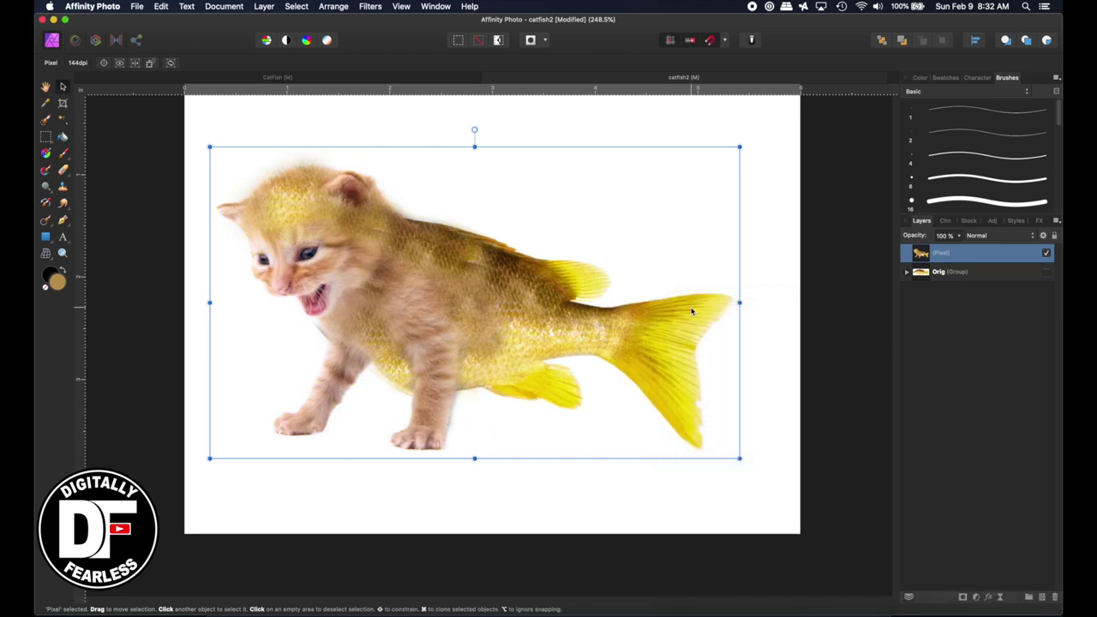
click(900, 330)
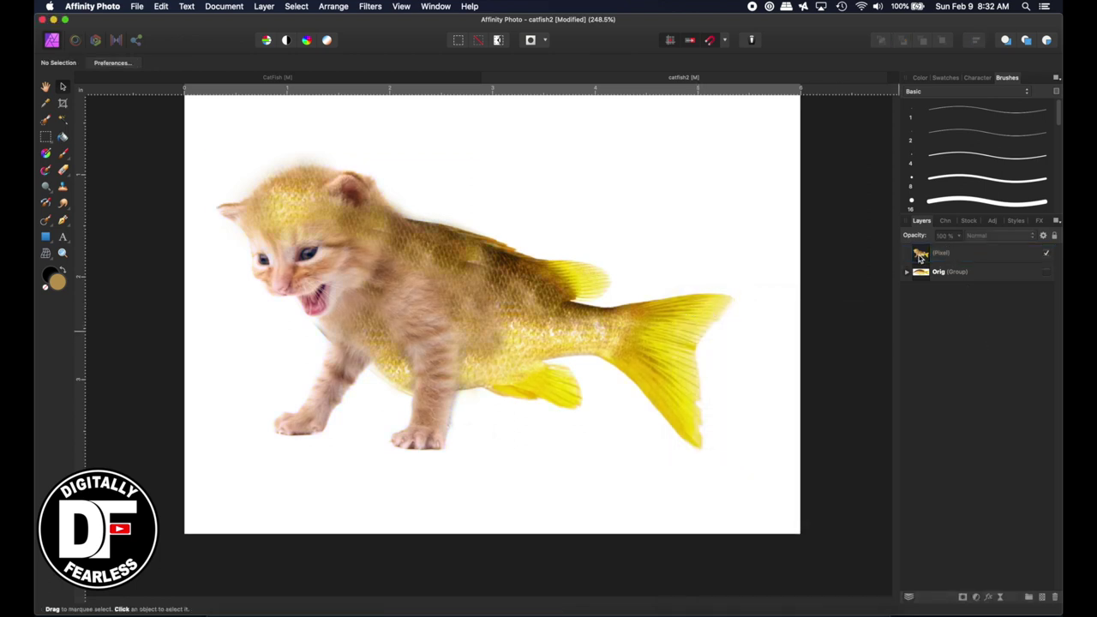
Add an HSL adjustment to the merged catfish layer and reduce its saturation fully to greyscale.
click(930, 254)
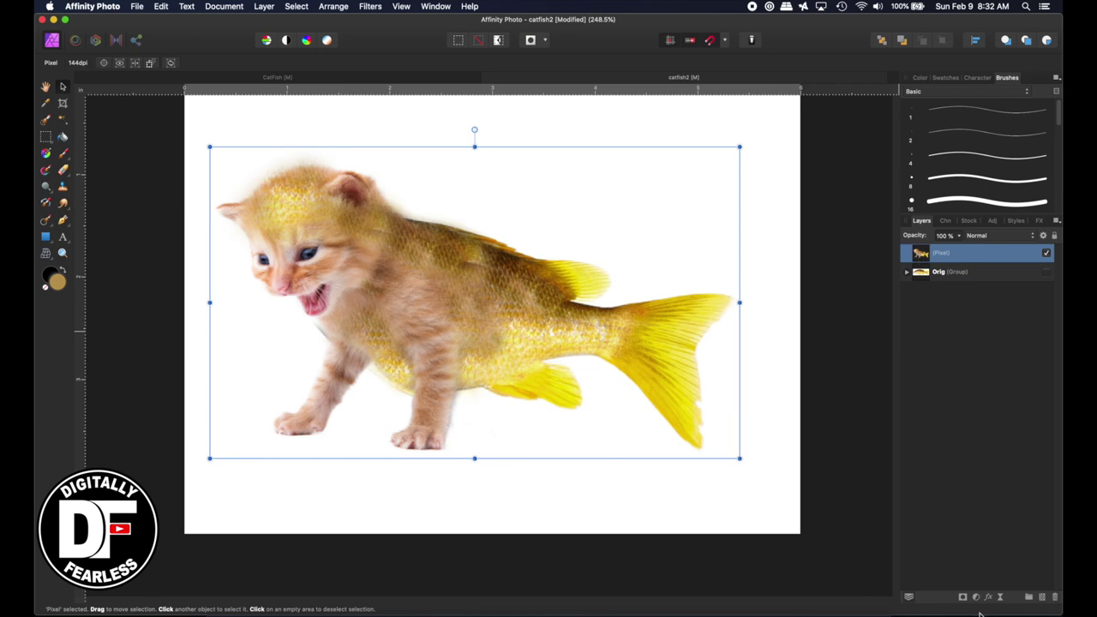
click(986, 598)
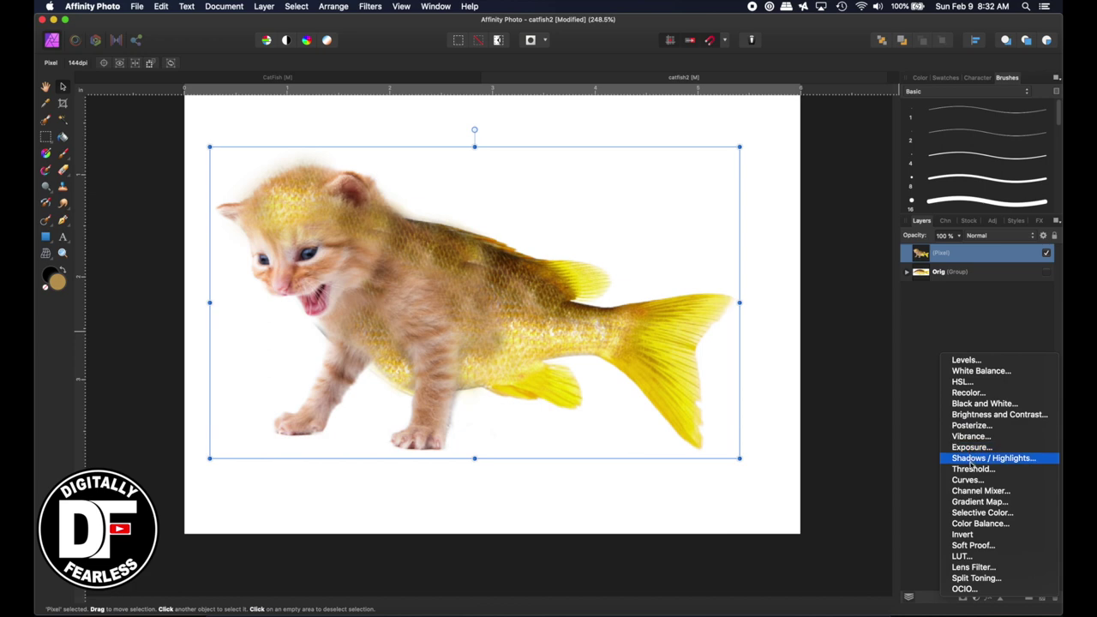
click(959, 382)
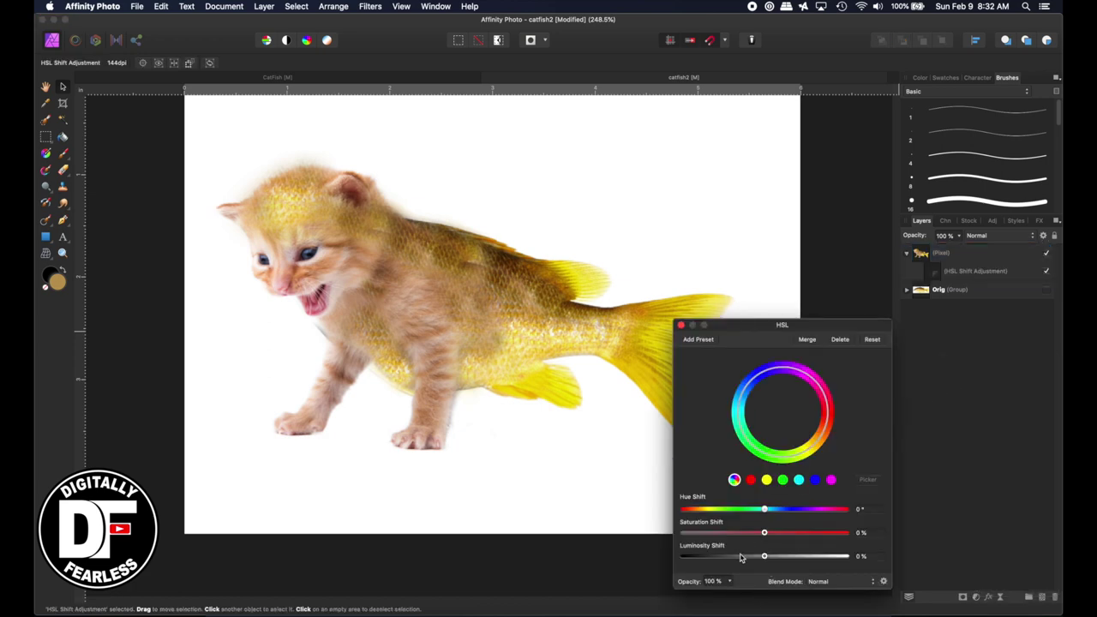
mouse_move(764, 558)
mouse_down()
mouse_move(717, 556)
mouse_move(766, 556)
mouse_move(681, 533)
mouse_up()
Add a new pixel layer above the catfish layer for brush painting and name it Dark gold.
key(b)
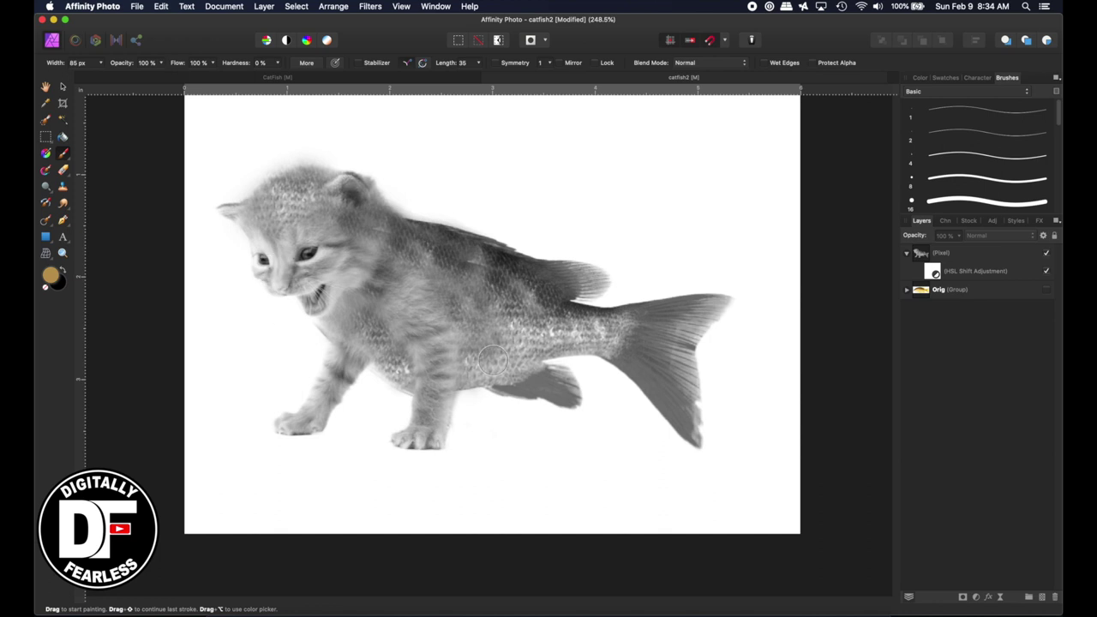
click(924, 254)
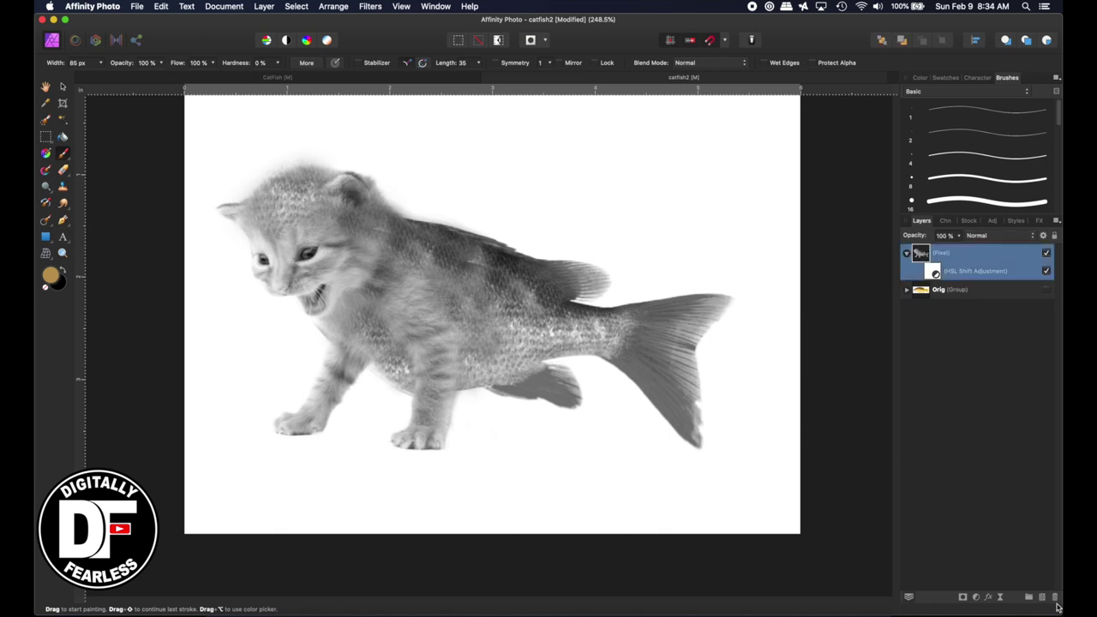
click(1042, 598)
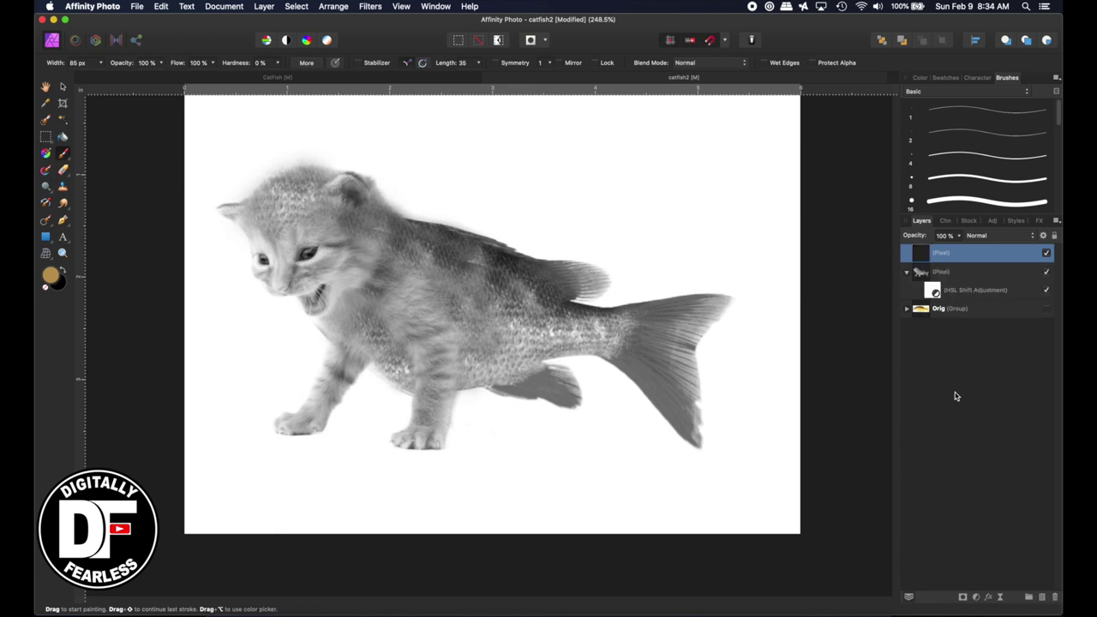
double_click(939, 254)
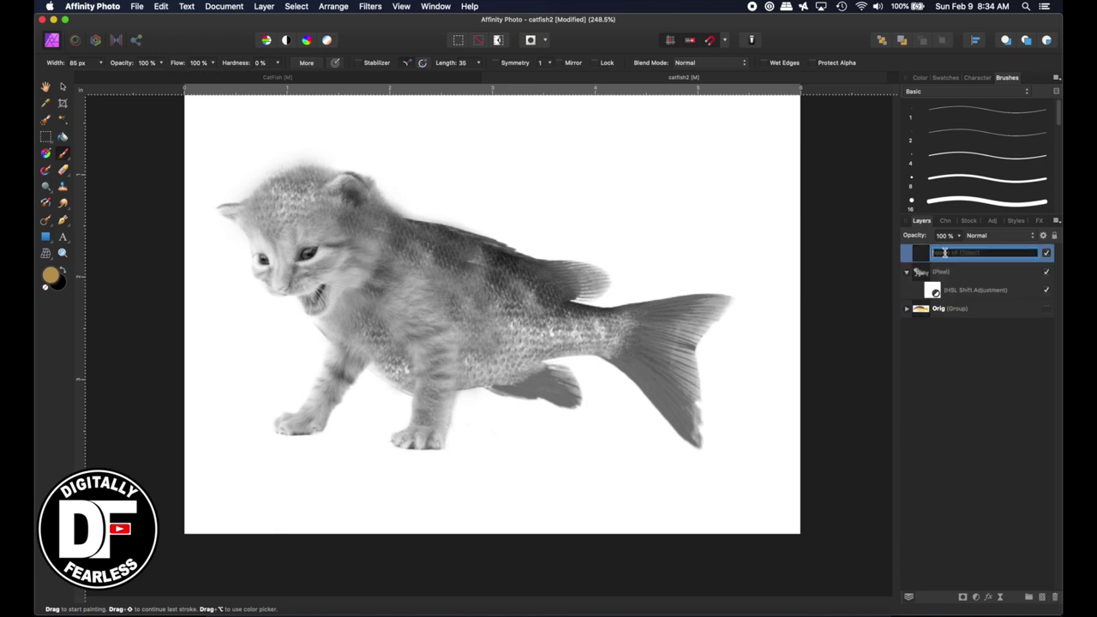
text(Dark gold)
key(Return)
Group the Dark gold layer together with the greyscale catfish layer.
click(918, 272)
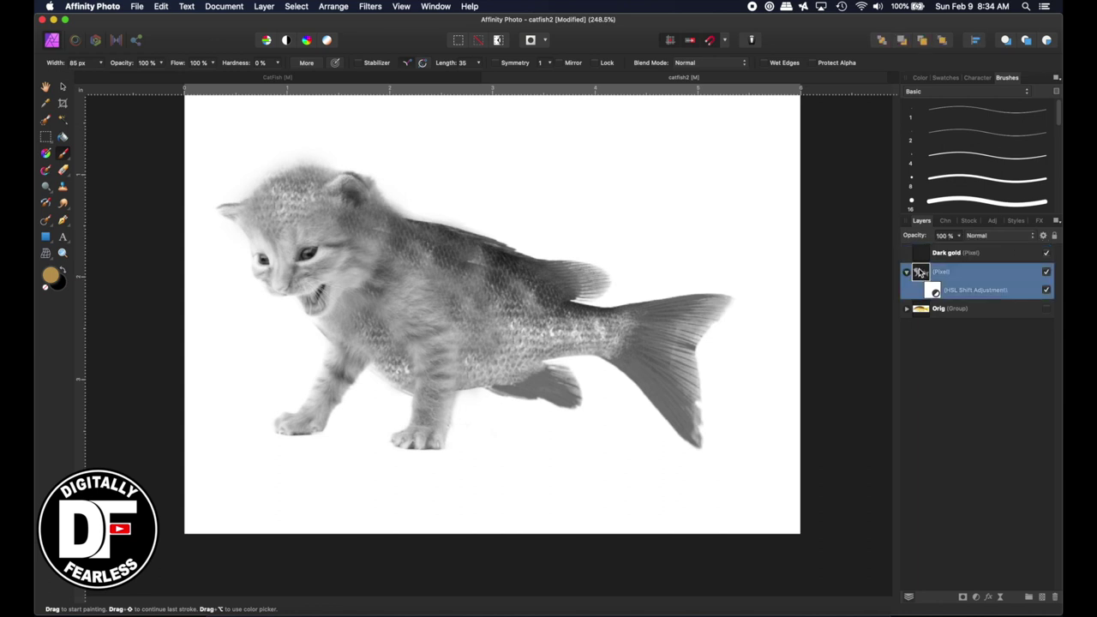
shift+click(921, 257)
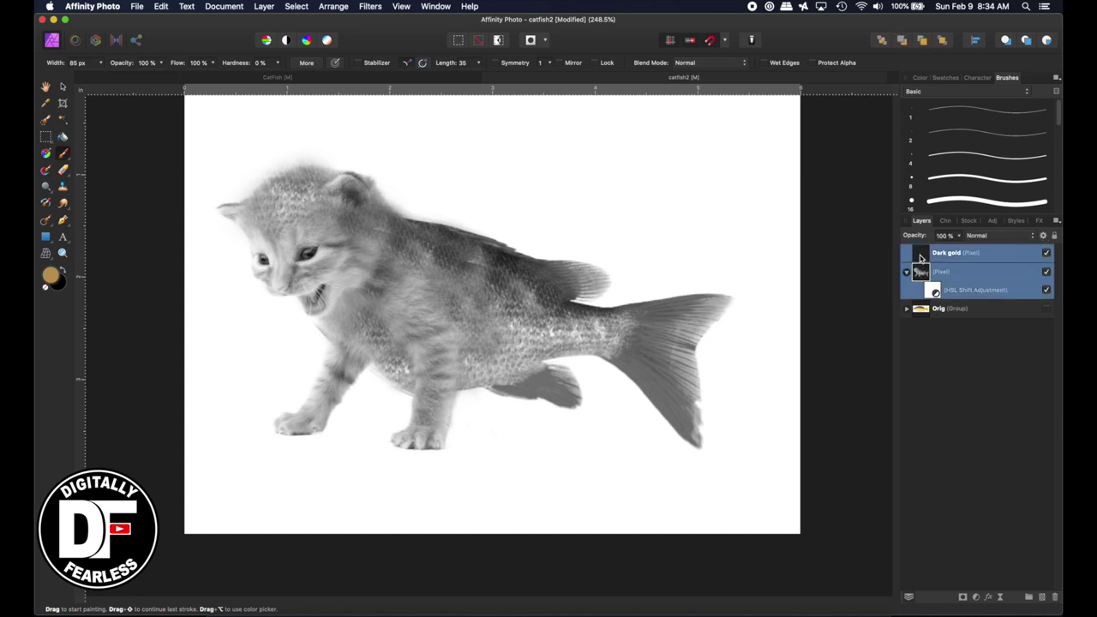
key(super+g)
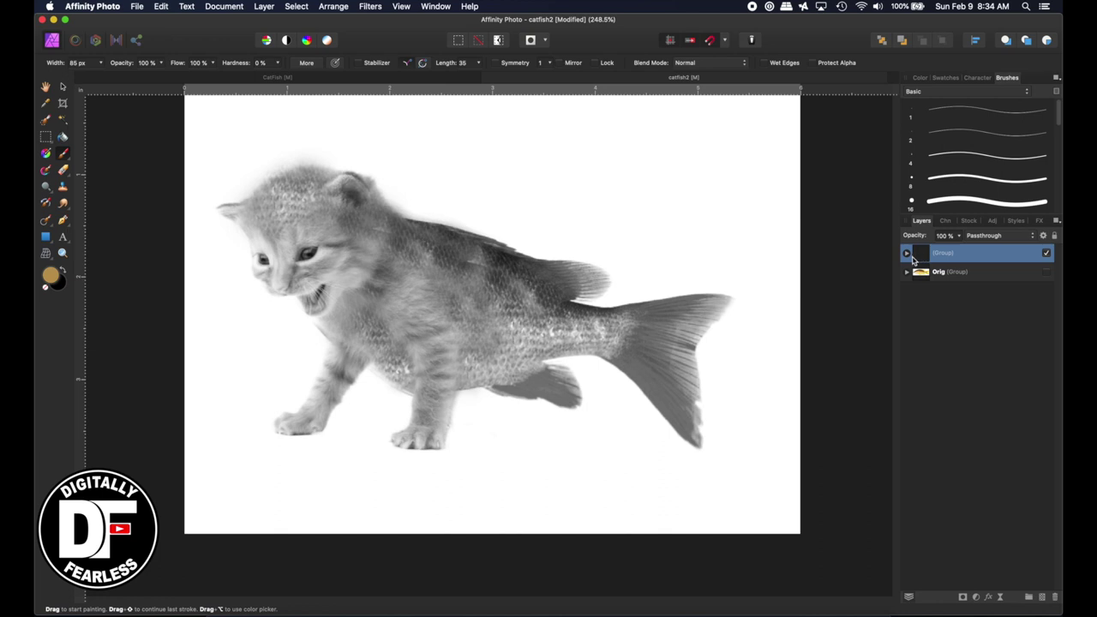
Load the catfish outline as a selection, mask the group with it, and make the Dark gold layer active without a selection.
click(905, 253)
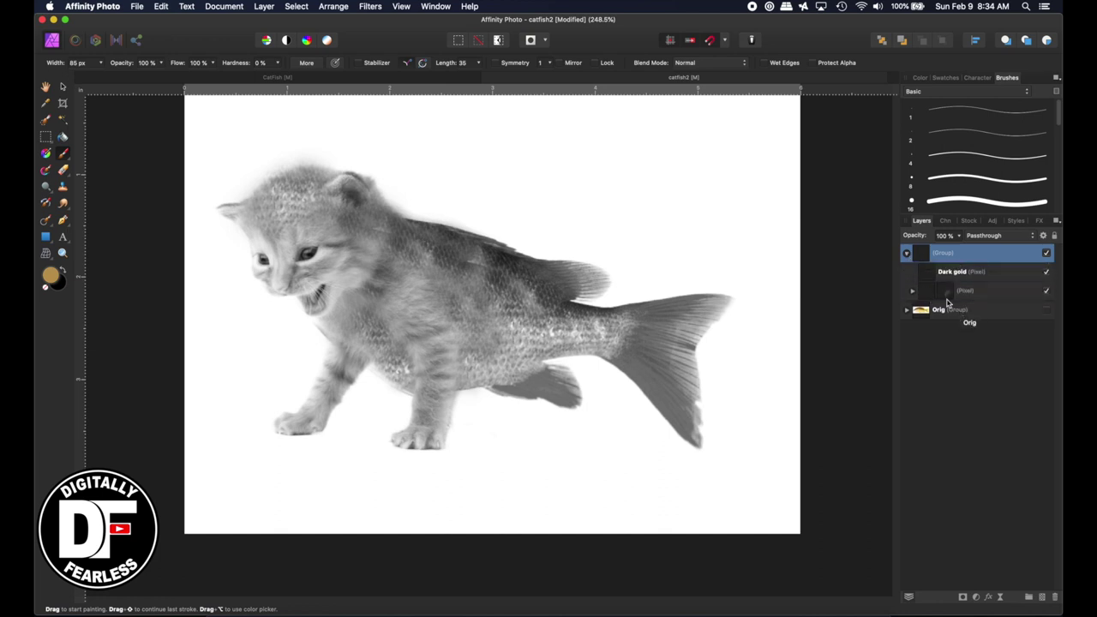
super+click(926, 295)
click(906, 253)
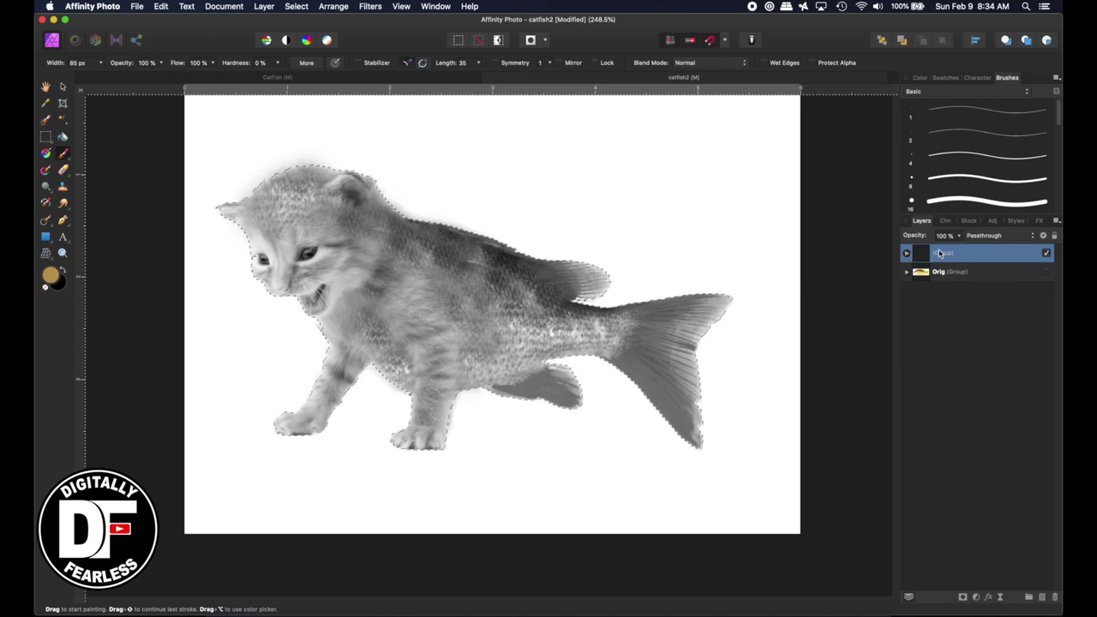
double_click(938, 254)
click(963, 597)
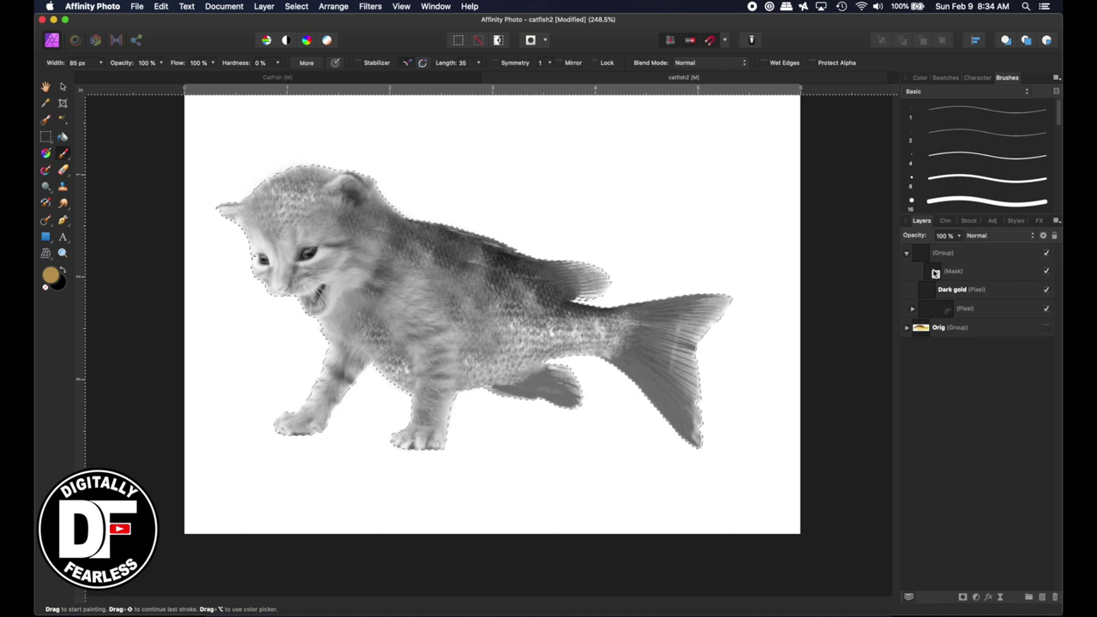
key(super+d)
click(949, 292)
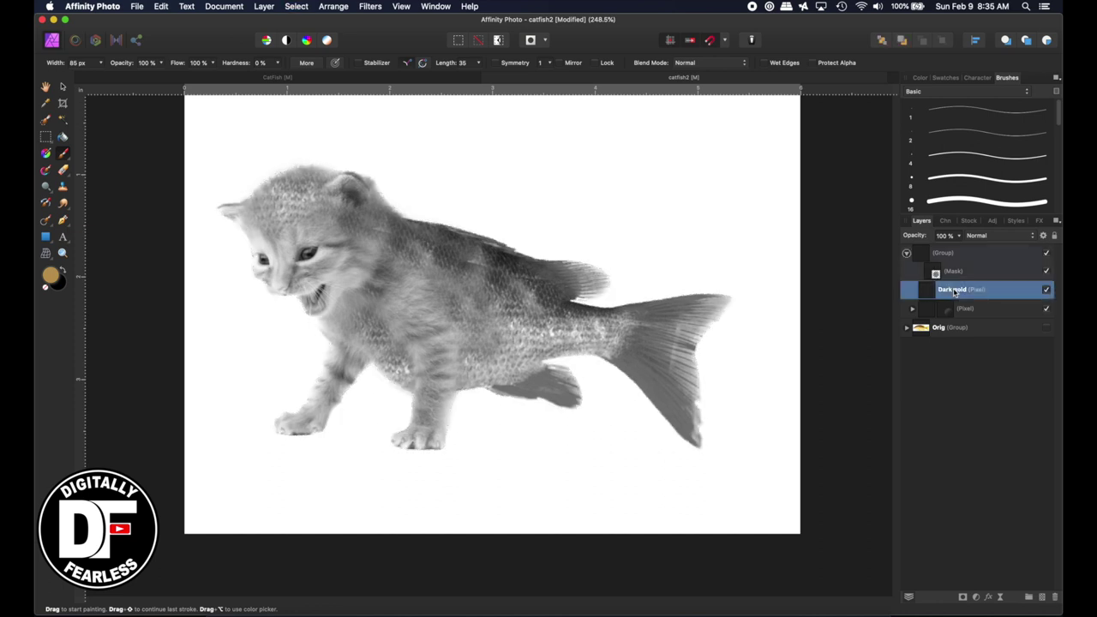
Try painting dark gold on the fish body and tail fin in the Normal blend mode.
click(507, 315)
click(714, 310)
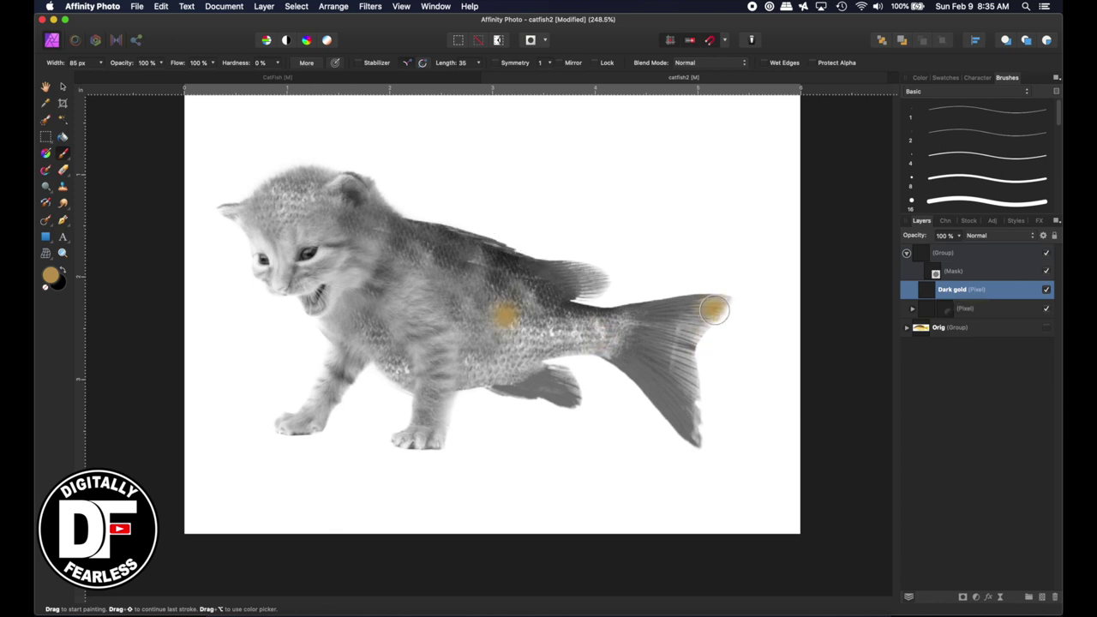
drag(715, 310, 702, 440)
click(711, 317)
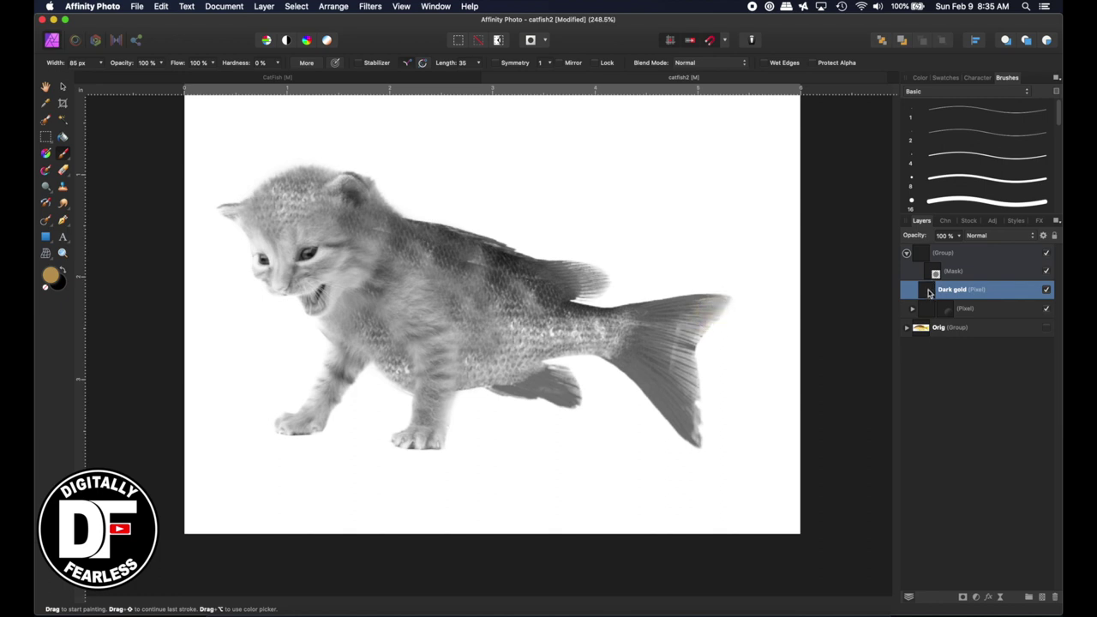
Set the Dark gold layer's blend mode to Color and begin tinting the tail fin, undoing the stroke on the face.
click(987, 236)
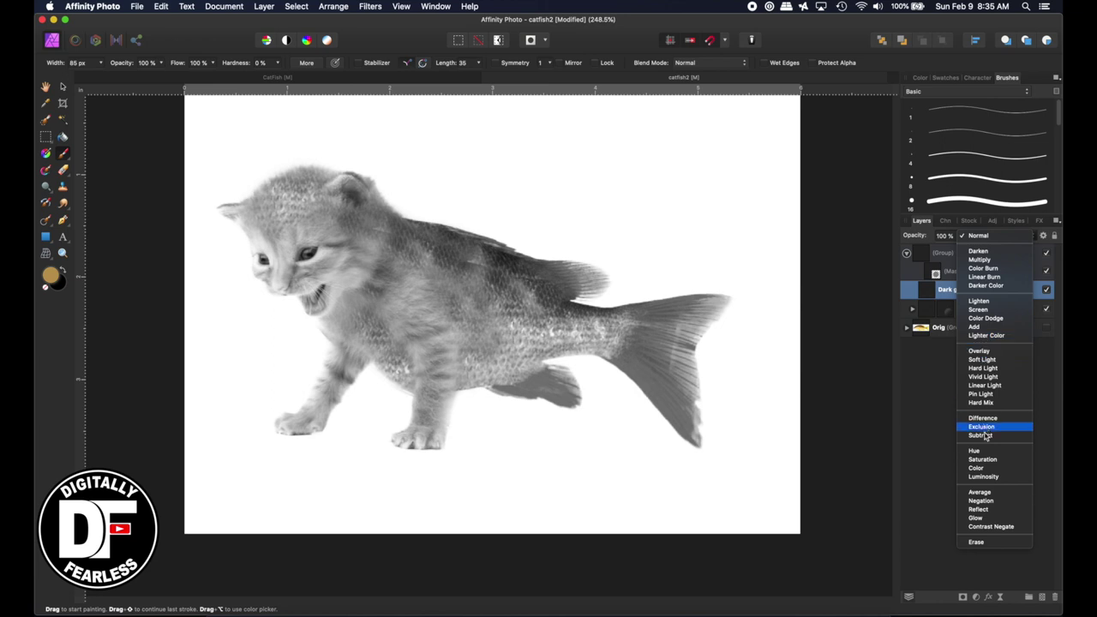
click(987, 468)
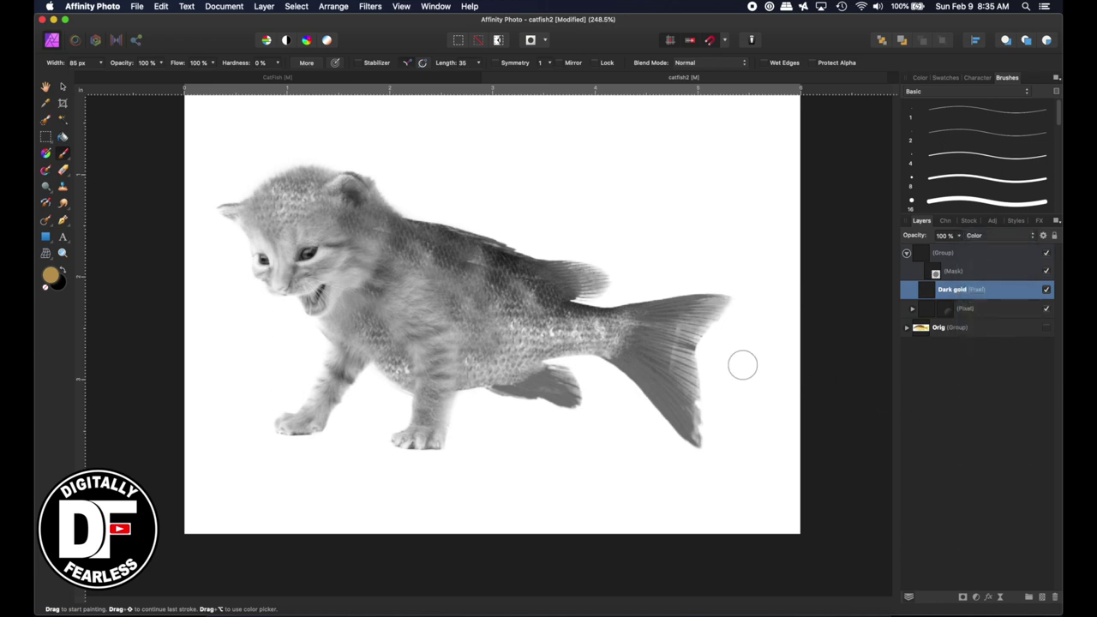
drag(742, 365, 677, 351)
drag(272, 290, 293, 283)
key(super+z)
Paint dark gold over the catfish's head, body, legs and fins, enlarging the brush to 129.2 px.
drag(372, 281, 445, 298)
key(bracketright)
key(bracketright)
key(bracketright)
mouse_move(432, 296)
mouse_down()
mouse_move(501, 320)
mouse_move(614, 329)
mouse_up()
mouse_move(331, 256)
mouse_down()
mouse_move(323, 215)
mouse_move(284, 229)
mouse_move(270, 207)
mouse_move(174, 215)
mouse_move(232, 214)
mouse_move(293, 184)
mouse_move(348, 200)
mouse_move(359, 189)
mouse_move(393, 236)
mouse_move(522, 262)
mouse_move(678, 327)
mouse_move(596, 318)
mouse_move(663, 312)
mouse_move(703, 325)
mouse_move(709, 415)
mouse_move(674, 409)
mouse_move(594, 339)
mouse_move(550, 355)
mouse_move(558, 388)
mouse_move(583, 384)
mouse_move(439, 385)
mouse_move(416, 449)
mouse_move(378, 345)
mouse_move(328, 409)
mouse_move(285, 437)
mouse_move(310, 282)
mouse_move(352, 320)
mouse_move(378, 315)
mouse_move(393, 288)
mouse_move(465, 393)
mouse_move(487, 305)
mouse_move(501, 364)
mouse_move(531, 337)
mouse_move(584, 370)
mouse_move(625, 342)
mouse_up()
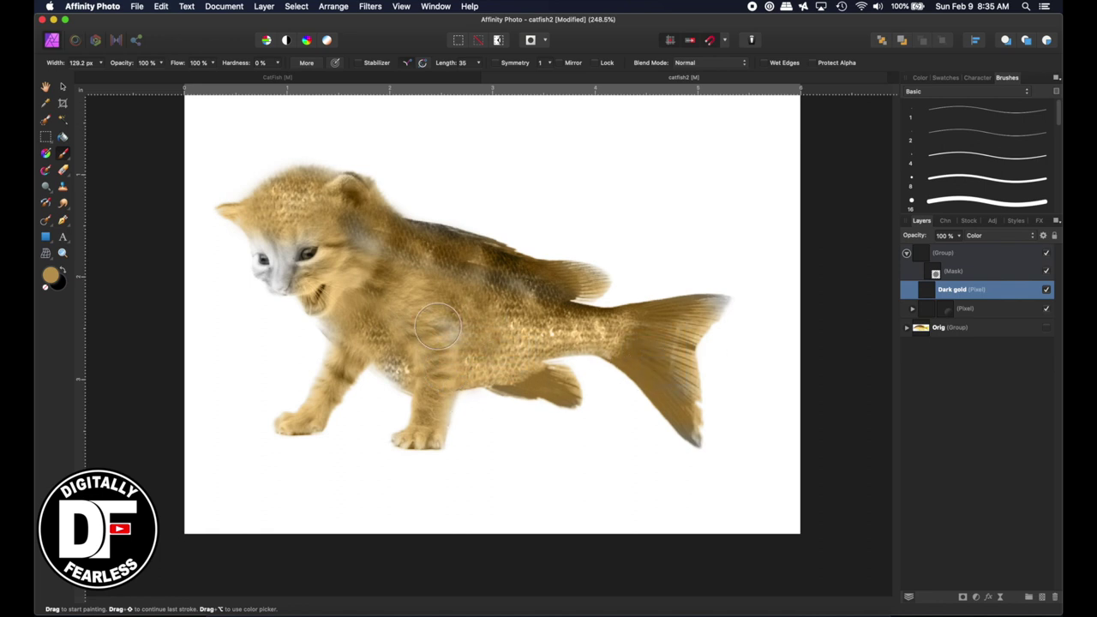
mouse_move(373, 355)
mouse_down()
mouse_move(247, 261)
mouse_move(276, 236)
mouse_move(356, 259)
mouse_move(403, 294)
mouse_move(404, 282)
mouse_move(295, 209)
mouse_move(290, 261)
mouse_move(403, 338)
mouse_move(451, 305)
mouse_move(321, 228)
mouse_move(258, 204)
mouse_move(222, 207)
mouse_up()
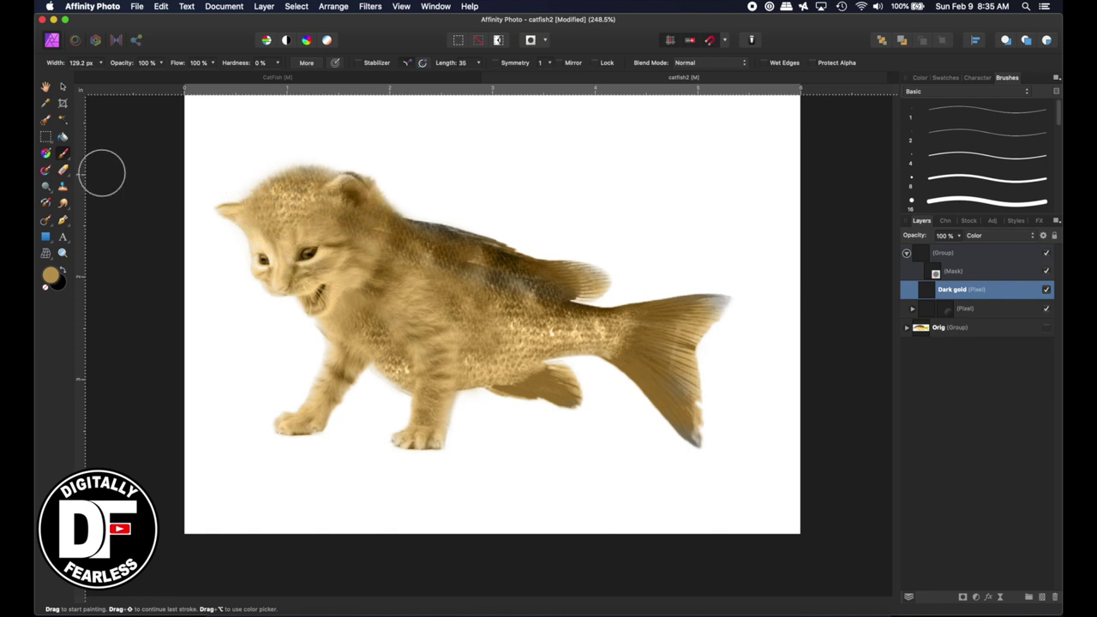
Erase the gold tint from the eyes, mouth and bridge of the nose with a 35.7 px eraser.
key(e)
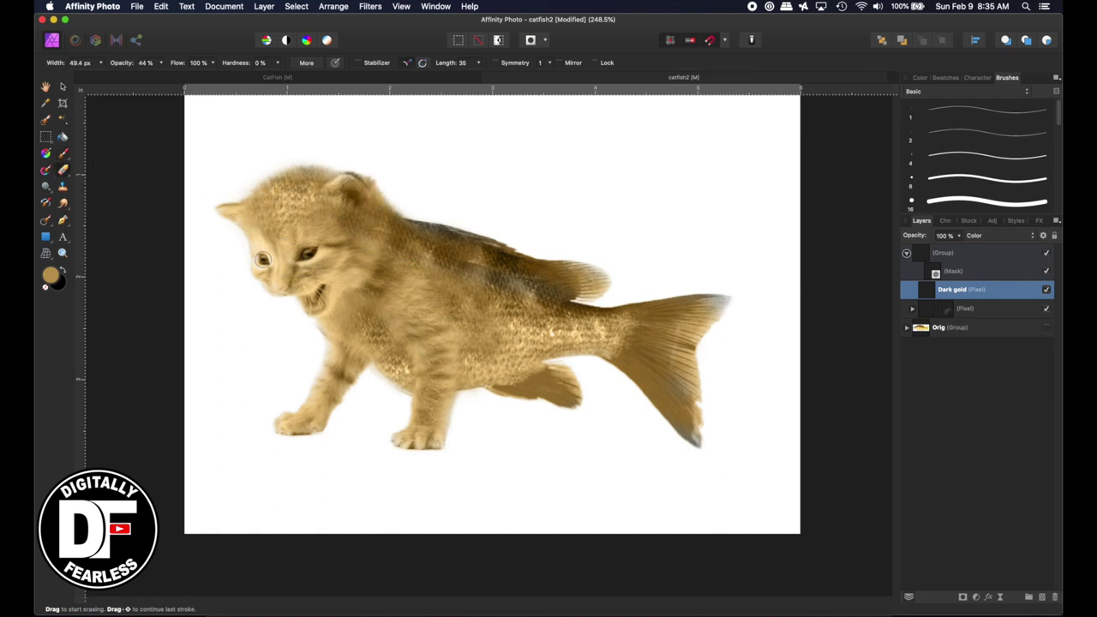
key(bracketleft)
drag(292, 260, 308, 255)
drag(321, 295, 314, 308)
mouse_move(276, 252)
mouse_down()
mouse_move(277, 219)
mouse_move(277, 255)
mouse_move(257, 241)
mouse_move(267, 265)
mouse_move(253, 270)
mouse_move(253, 255)
mouse_move(278, 241)
mouse_move(313, 240)
mouse_move(300, 235)
mouse_move(306, 259)
mouse_move(296, 249)
mouse_up()
Add a new pixel layer above Dark gold and enter Lt Gold as its name.
key(super+j)
key(super+z)
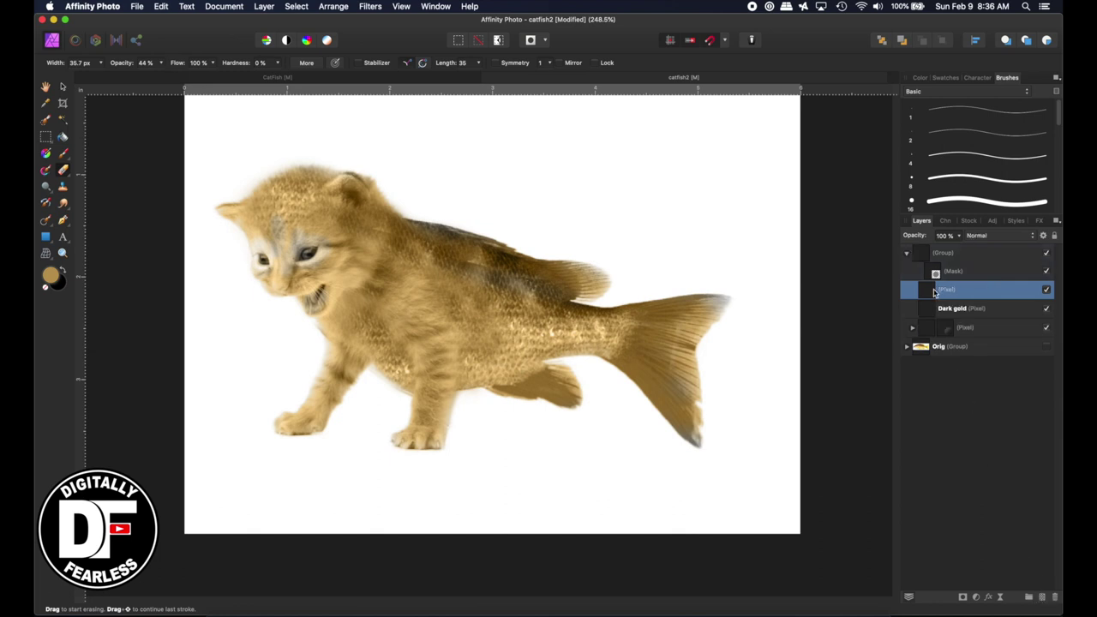
double_click(941, 290)
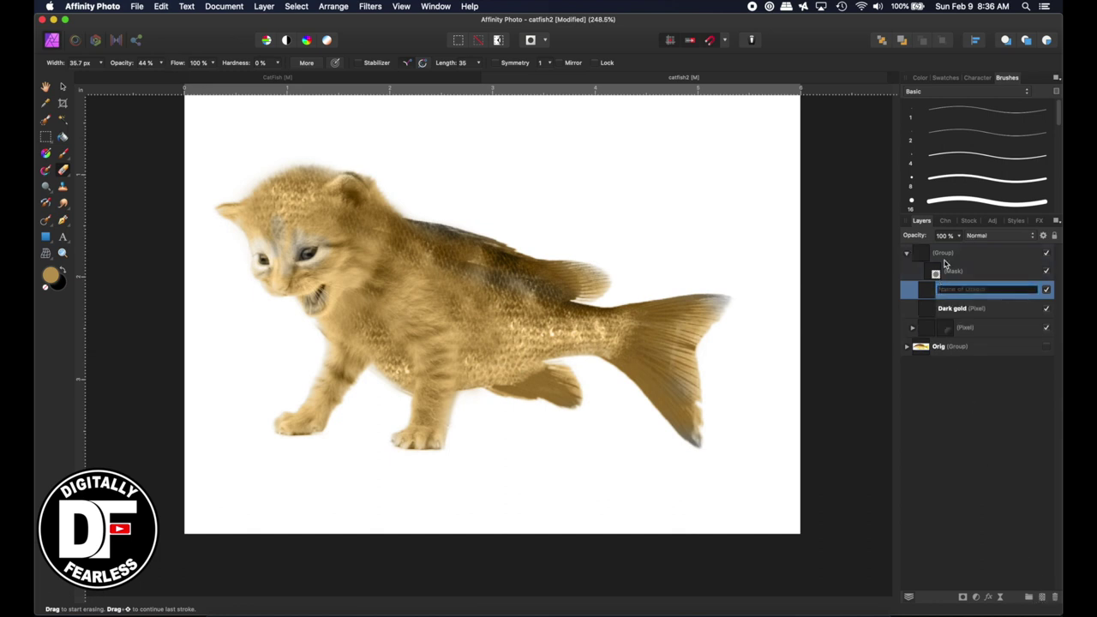
text(Lt Gold)
Set the foreground colour to the yellower gold #C0A740 and the new layer's blend mode to Color.
double_click(50, 276)
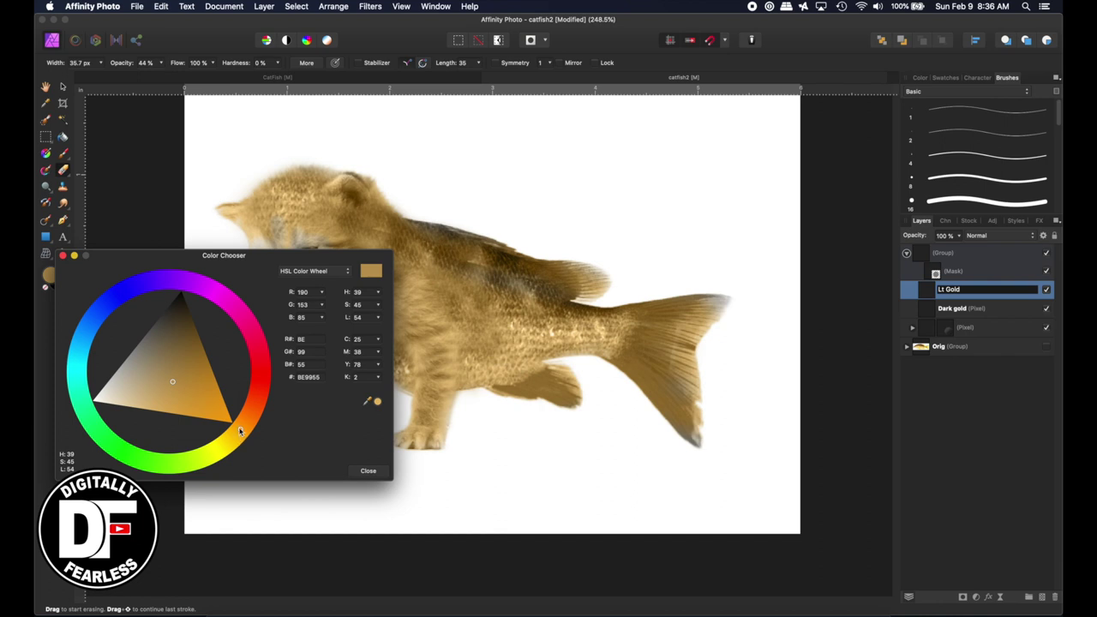
drag(240, 431, 229, 442)
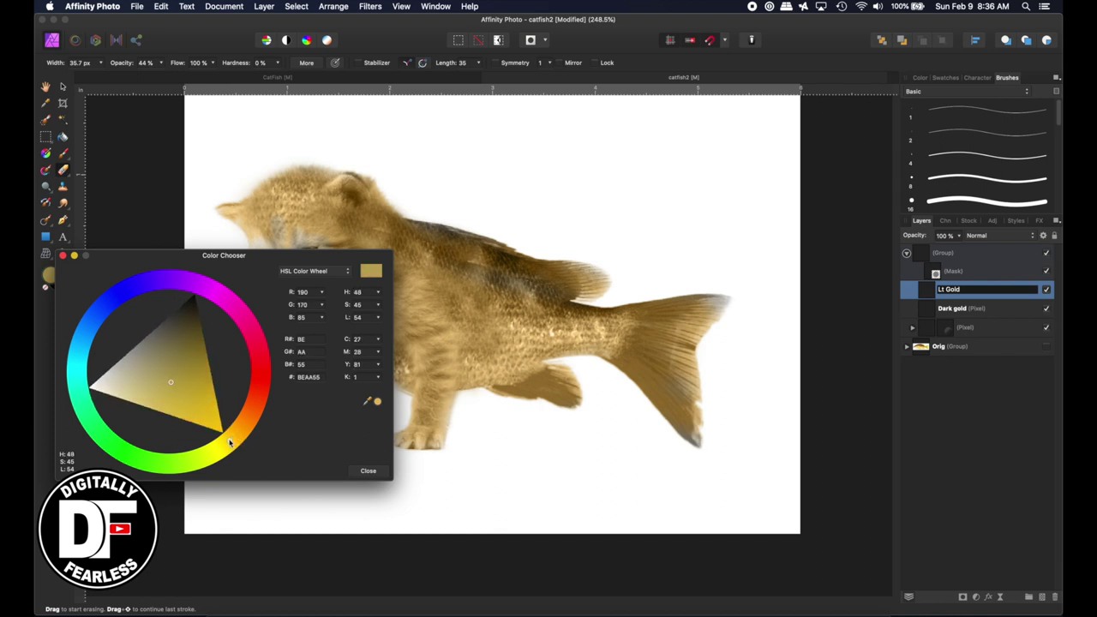
drag(158, 386, 170, 394)
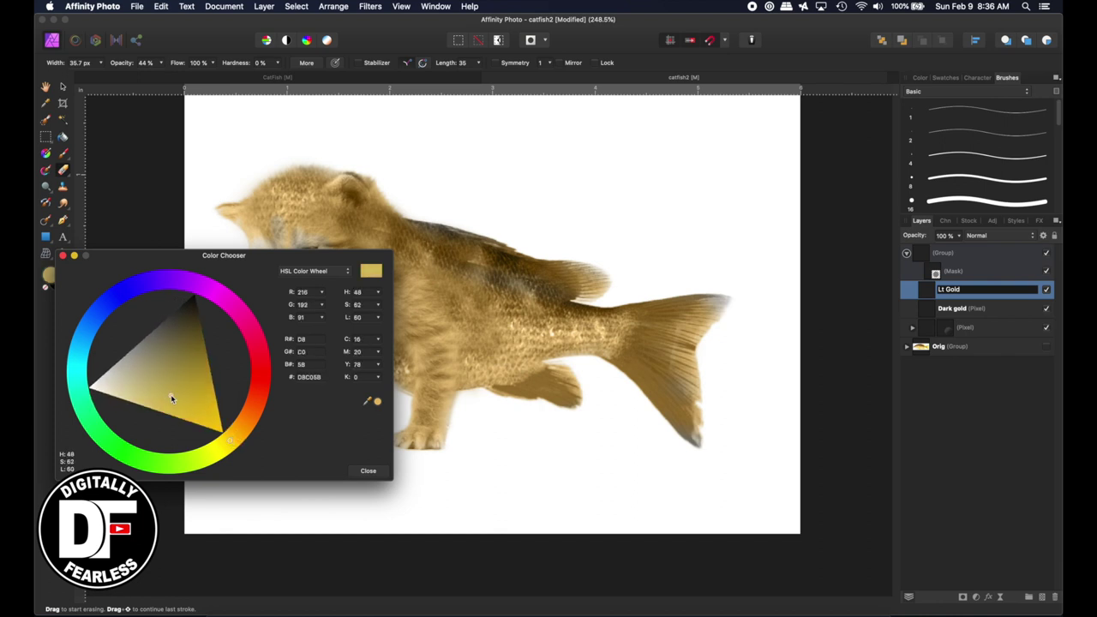
click(182, 388)
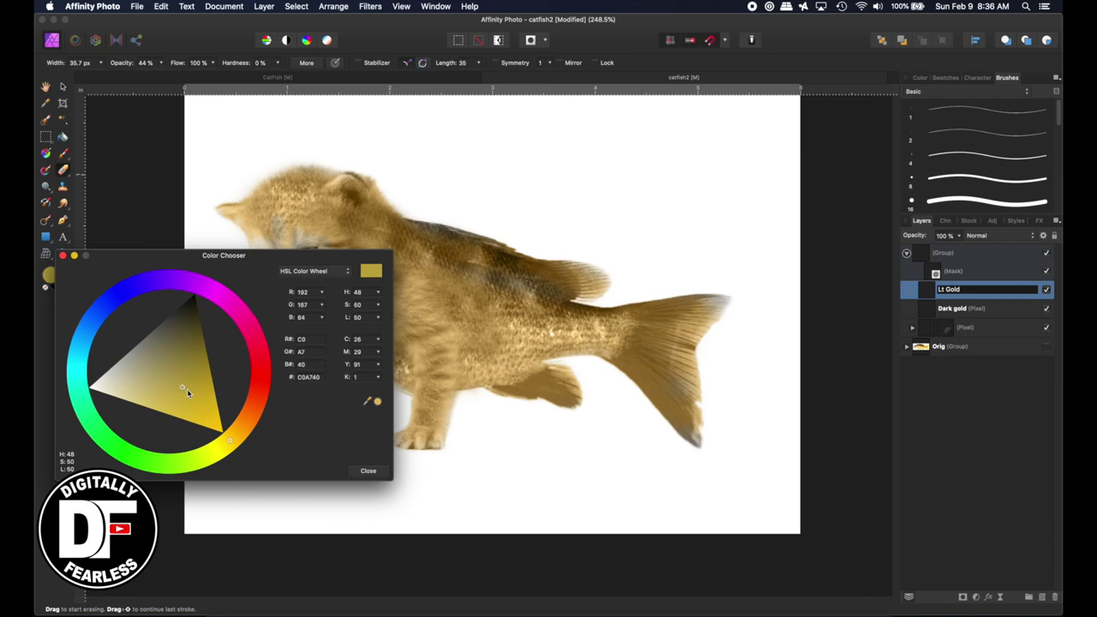
click(61, 255)
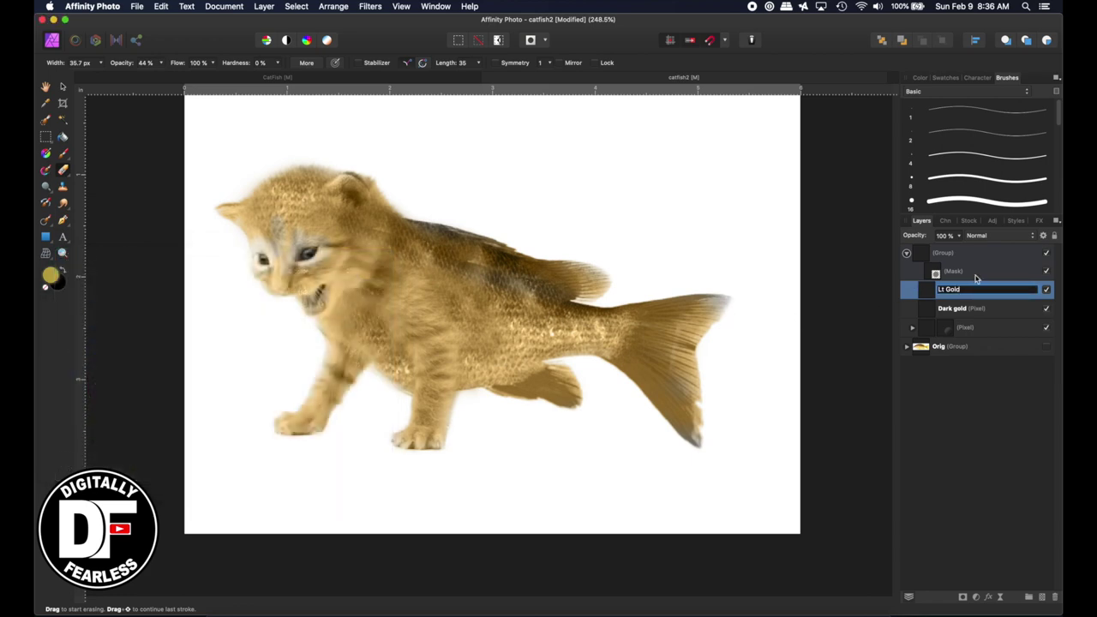
click(986, 233)
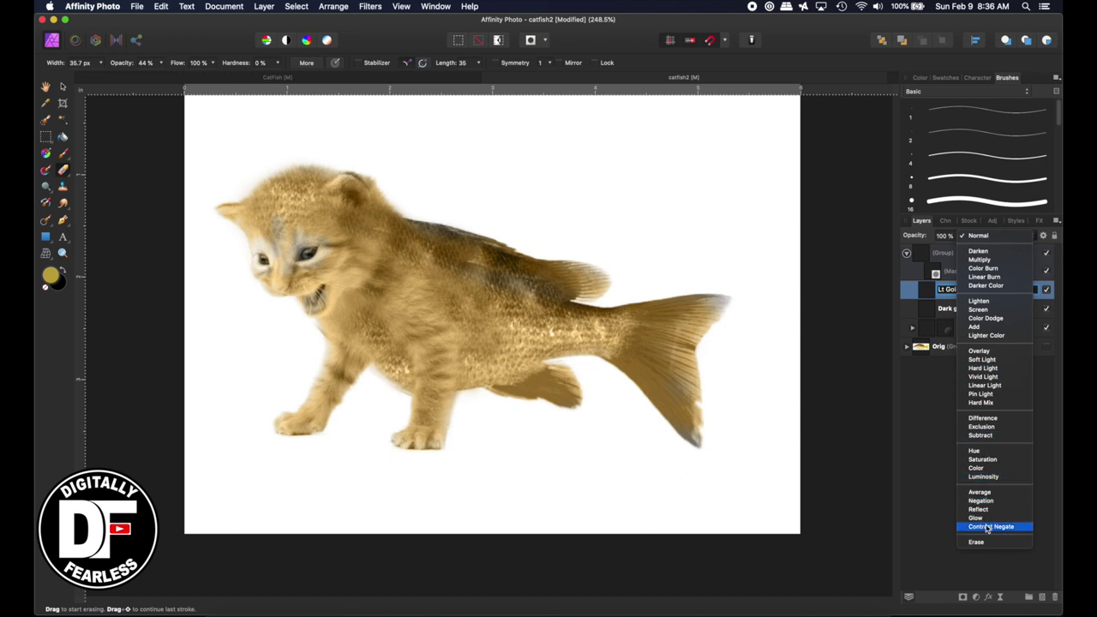
click(976, 468)
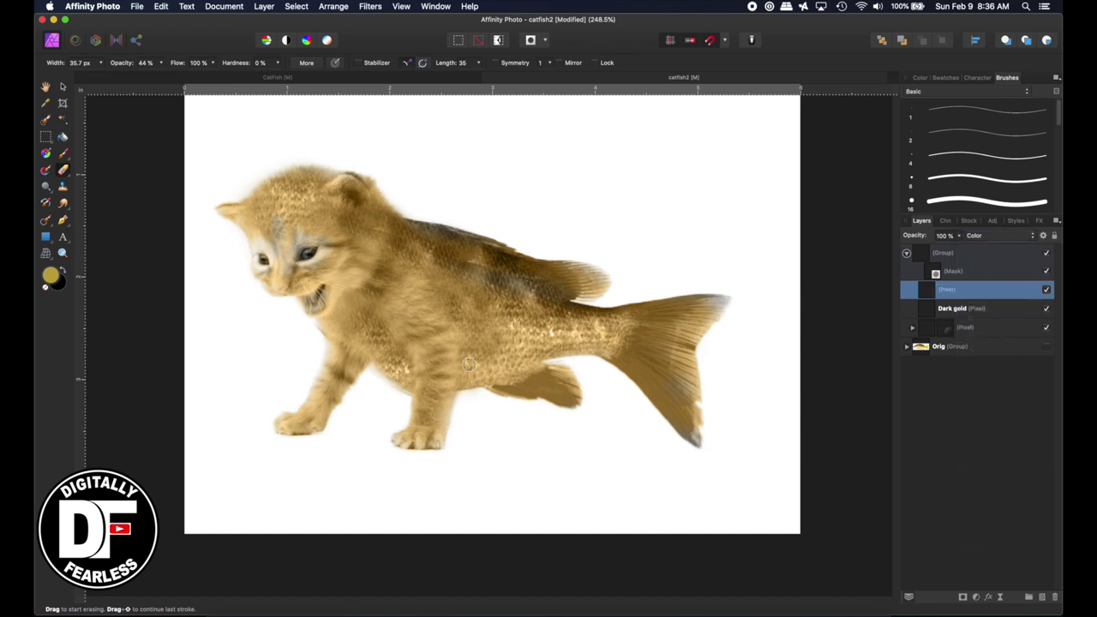
key(bracketright)
key(bracketright)
key(bracketright)
key(bracketright)
key(bracketright)
key(bracketright)
mouse_move(555, 337)
mouse_down()
mouse_move(485, 350)
mouse_move(606, 337)
mouse_move(436, 364)
mouse_move(368, 317)
mouse_up()
click(987, 240)
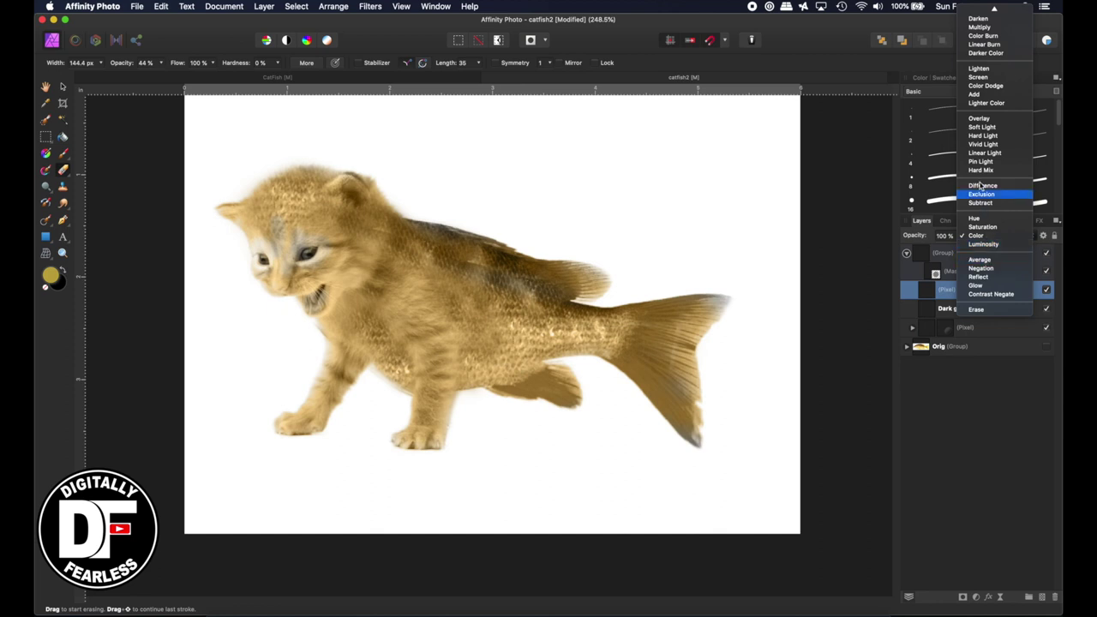
click(939, 289)
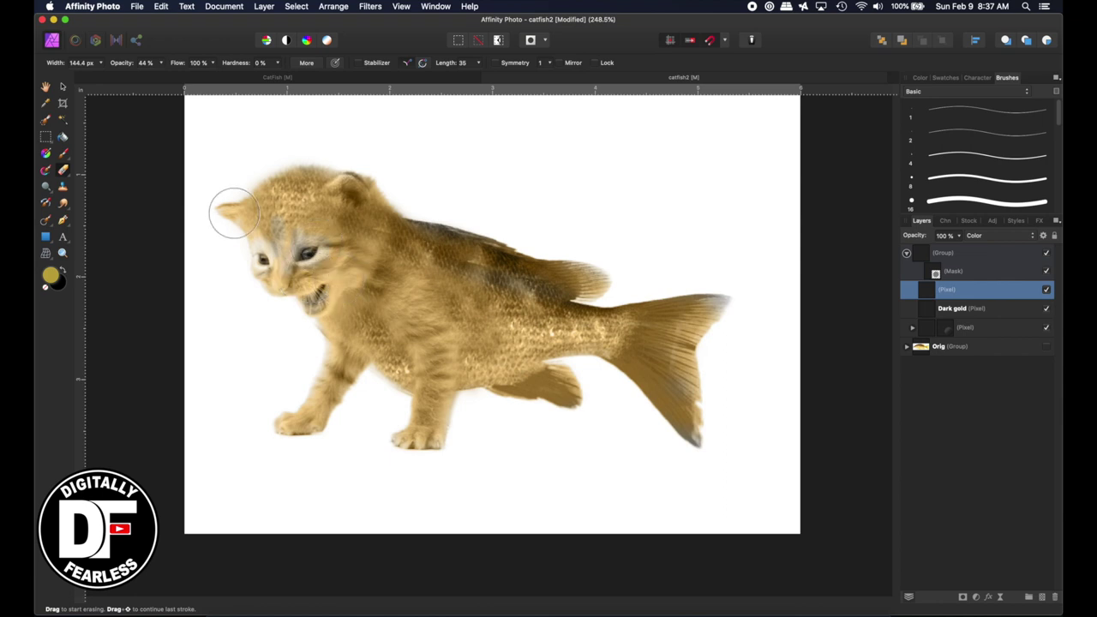
Paint light gold over the belly, chest, front leg, forehead, tail and fins, and set the layer's opacity to 90%.
click(63, 153)
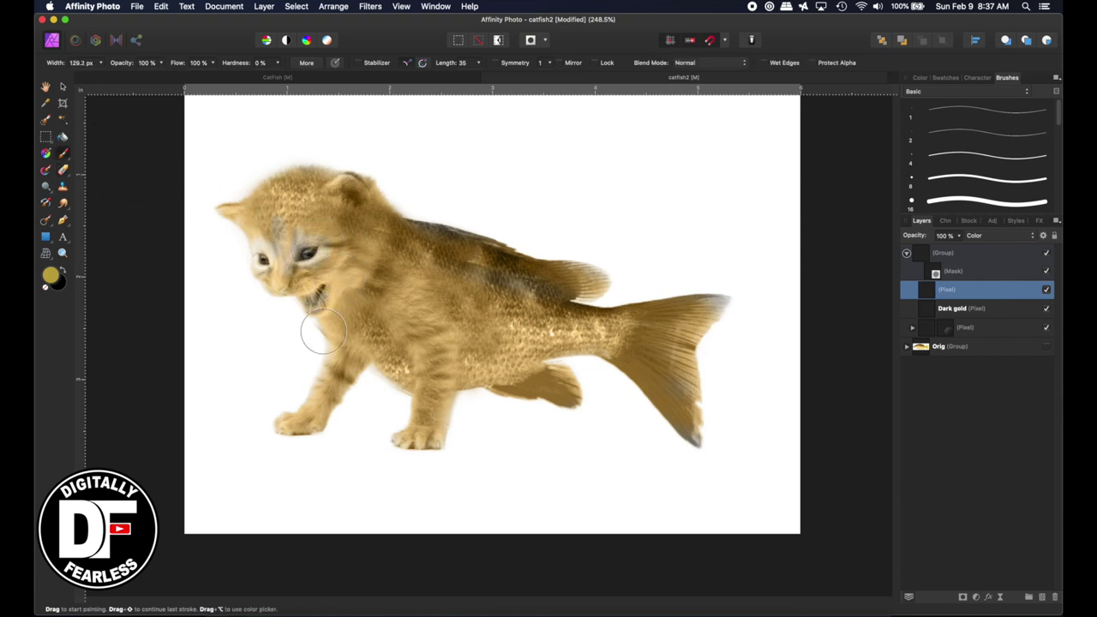
mouse_move(502, 346)
mouse_down()
mouse_move(449, 352)
mouse_move(486, 344)
mouse_move(466, 345)
mouse_move(450, 363)
mouse_move(544, 336)
mouse_move(615, 346)
mouse_move(528, 311)
mouse_move(405, 352)
mouse_move(359, 312)
mouse_move(372, 321)
mouse_move(352, 343)
mouse_up()
drag(324, 388, 333, 371)
mouse_move(355, 342)
mouse_down()
mouse_move(328, 377)
mouse_move(330, 409)
mouse_move(322, 381)
mouse_up()
mouse_move(346, 246)
mouse_down()
mouse_move(334, 221)
mouse_move(272, 212)
mouse_move(306, 159)
mouse_move(257, 210)
mouse_up()
mouse_move(653, 334)
mouse_down()
mouse_move(675, 317)
mouse_move(698, 437)
mouse_move(701, 312)
mouse_move(662, 348)
mouse_move(680, 448)
mouse_up()
mouse_move(624, 276)
mouse_down()
mouse_move(528, 392)
mouse_move(598, 393)
mouse_move(551, 386)
mouse_move(558, 284)
mouse_move(502, 268)
mouse_move(617, 273)
mouse_move(670, 321)
mouse_move(711, 421)
mouse_move(605, 369)
mouse_move(540, 388)
mouse_move(514, 391)
mouse_up()
mouse_move(923, 233)
mouse_down()
mouse_move(874, 235)
mouse_move(916, 238)
mouse_up()
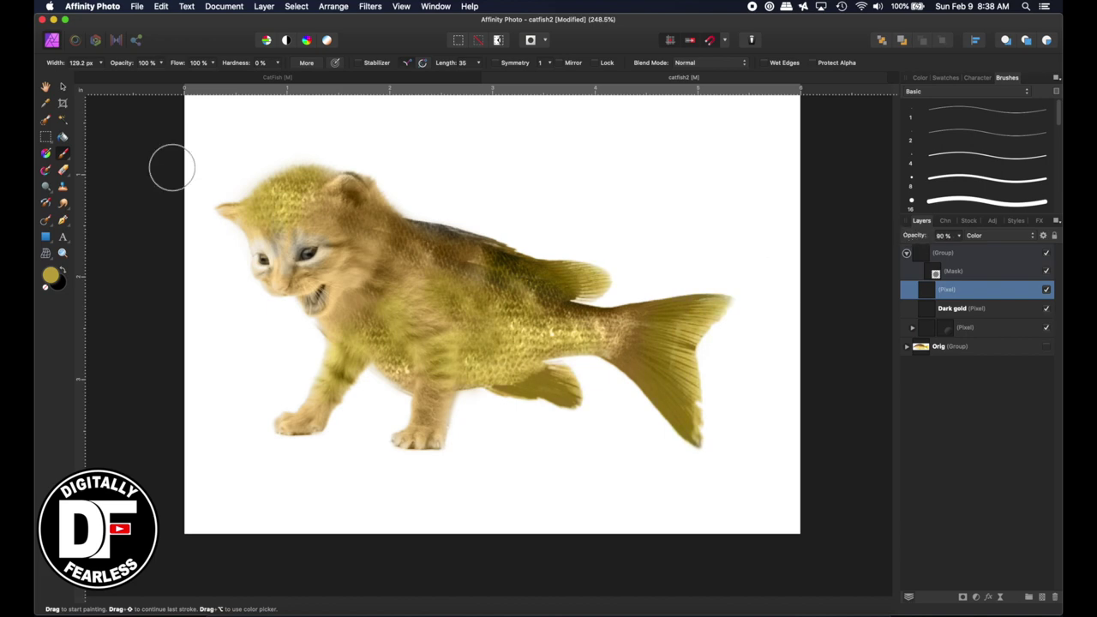
key(v)
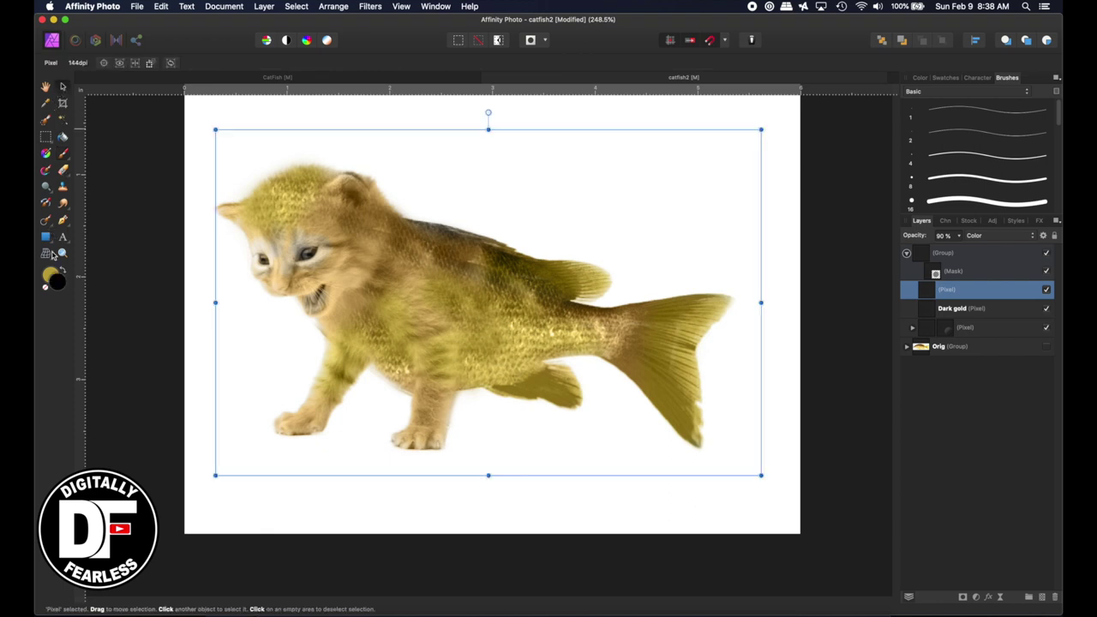
Add a new pixel layer above the light gold layer and set its blend mode to Color.
click(1042, 598)
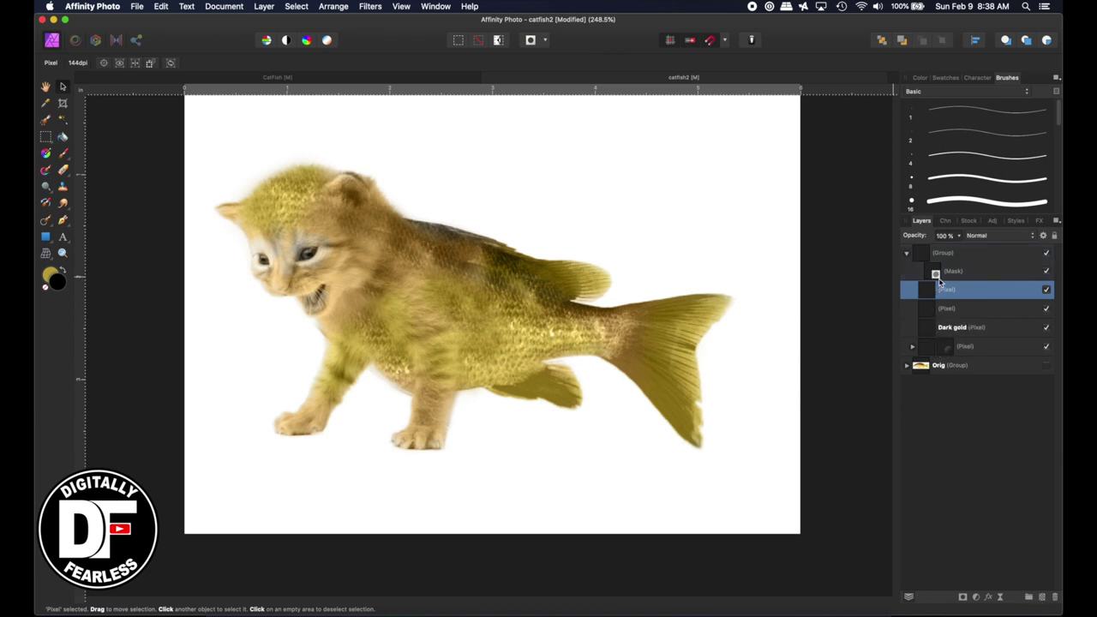
click(975, 237)
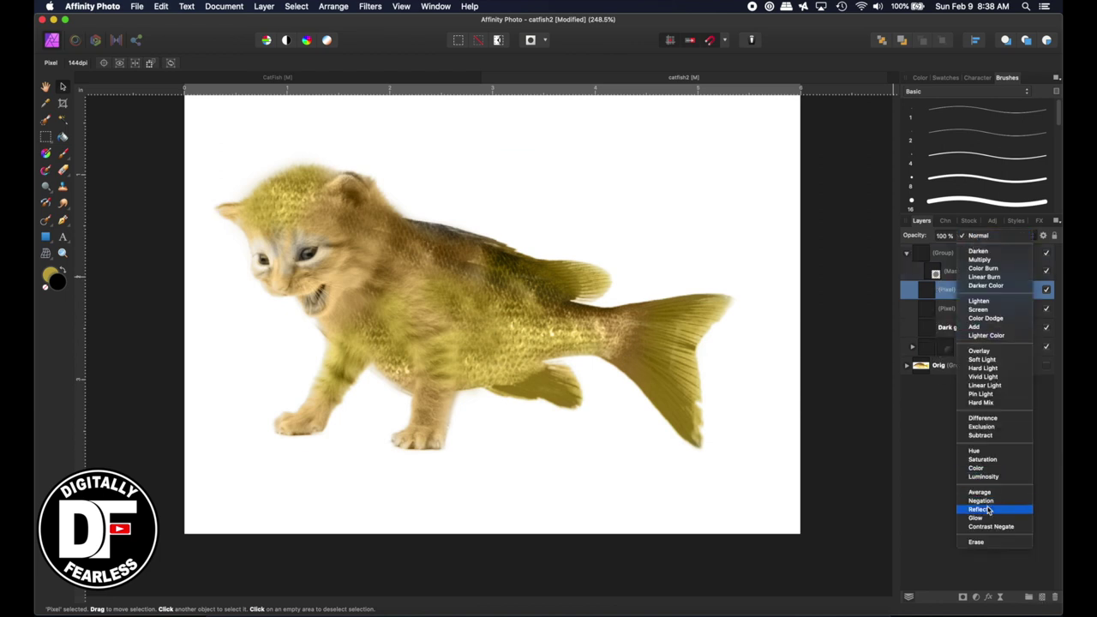
click(978, 469)
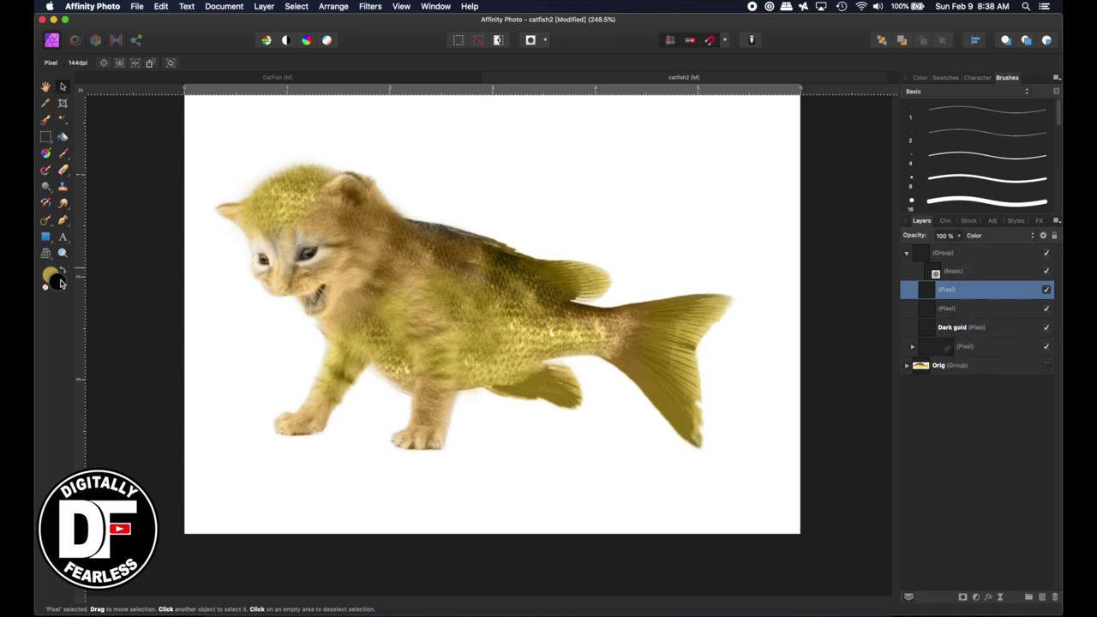
Set the background colour to bright green #00FF13 and swap it to the foreground for the Paint Brush.
double_click(60, 282)
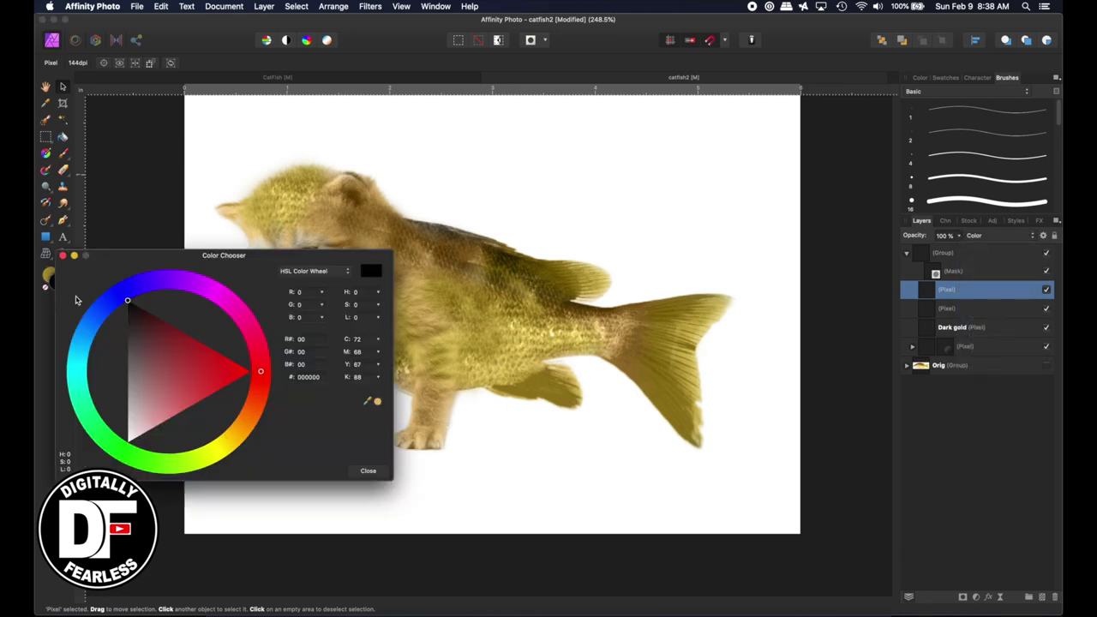
click(120, 451)
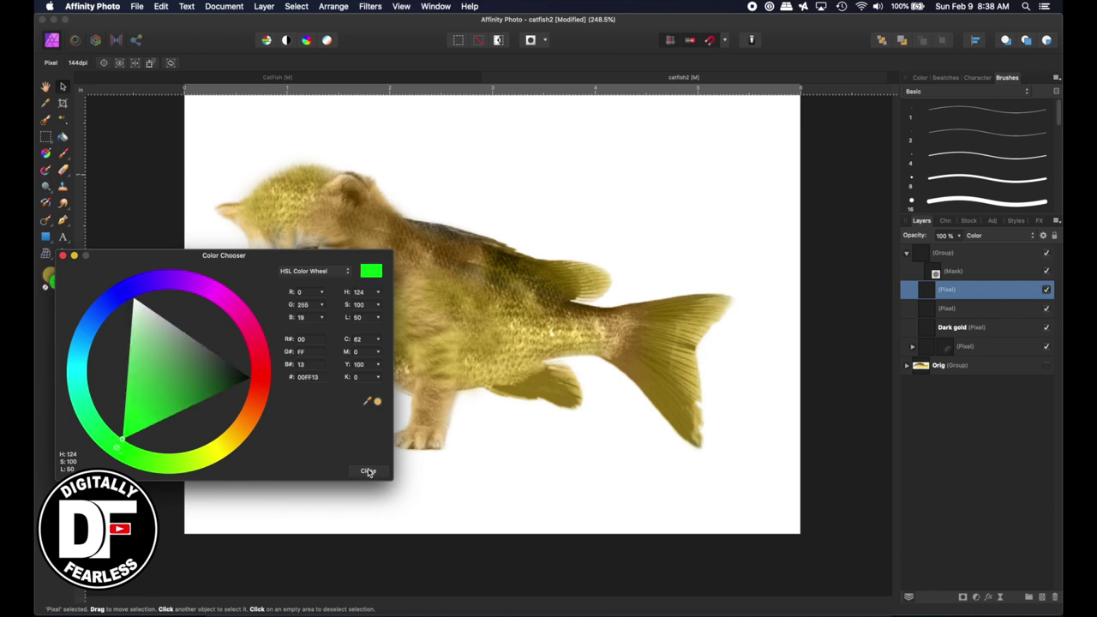
click(367, 471)
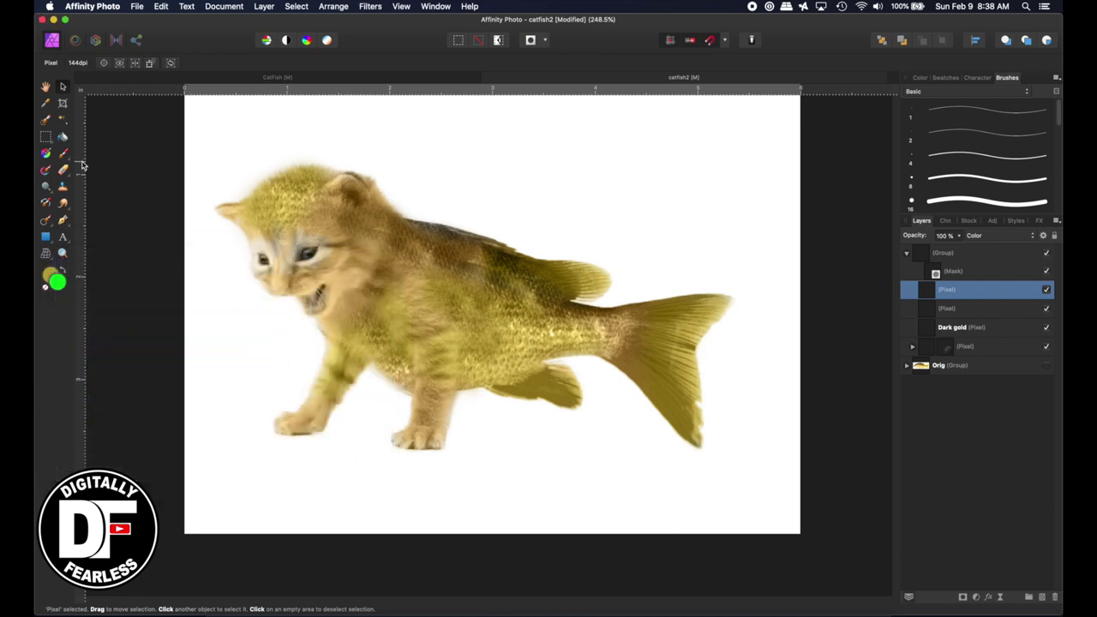
click(63, 153)
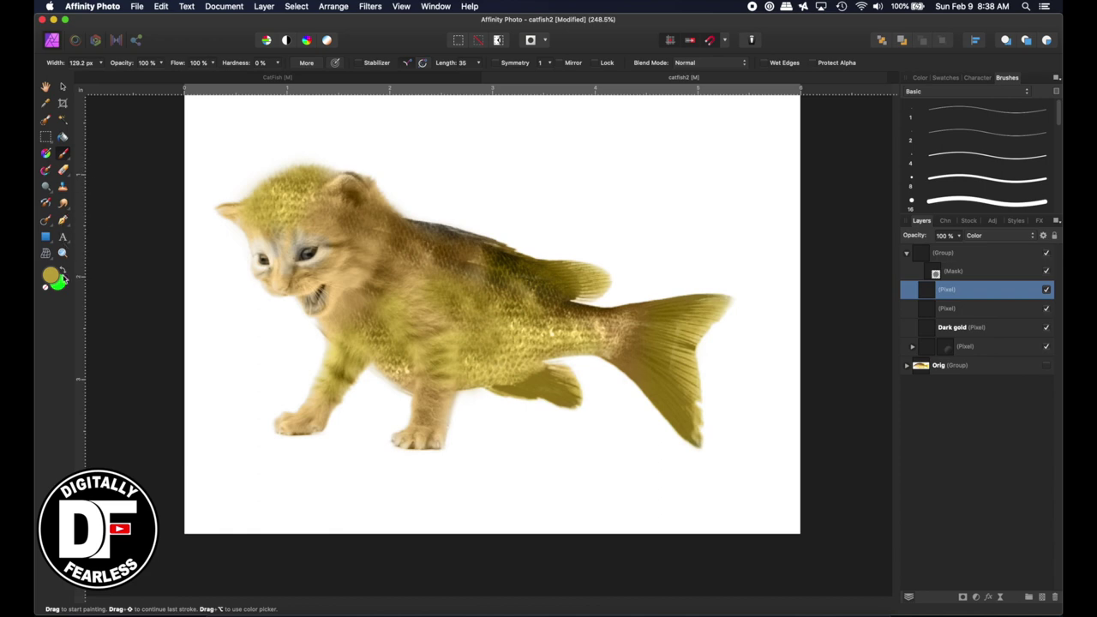
click(62, 271)
Paint both of the kitten's eyes green with a soft brush reduced to about 25 px.
click(257, 271)
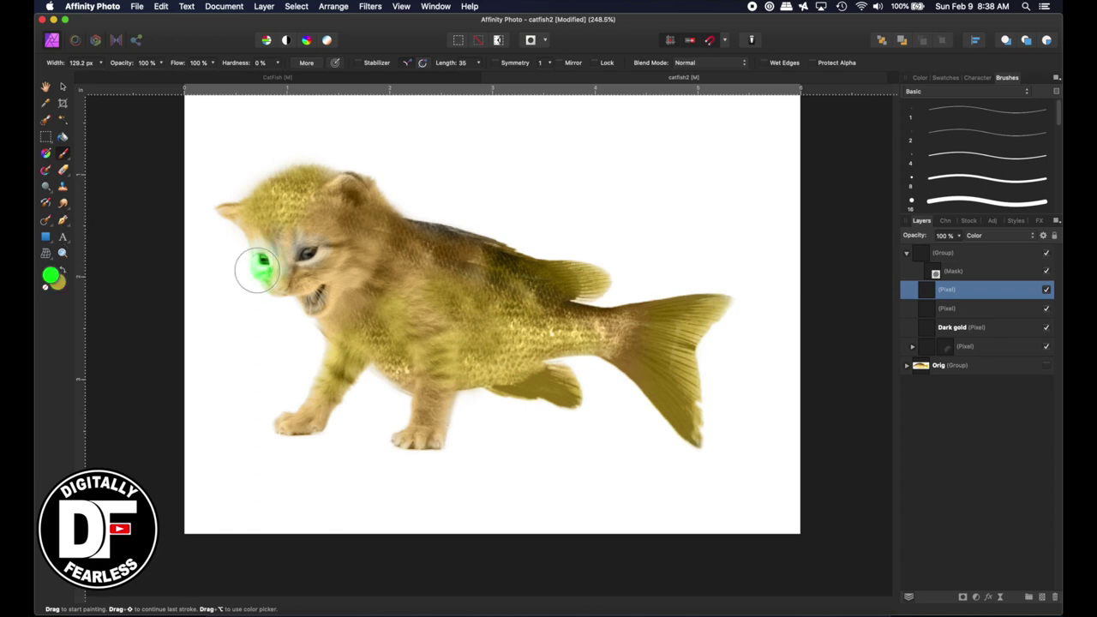
scroll(253, 273, up, 5)
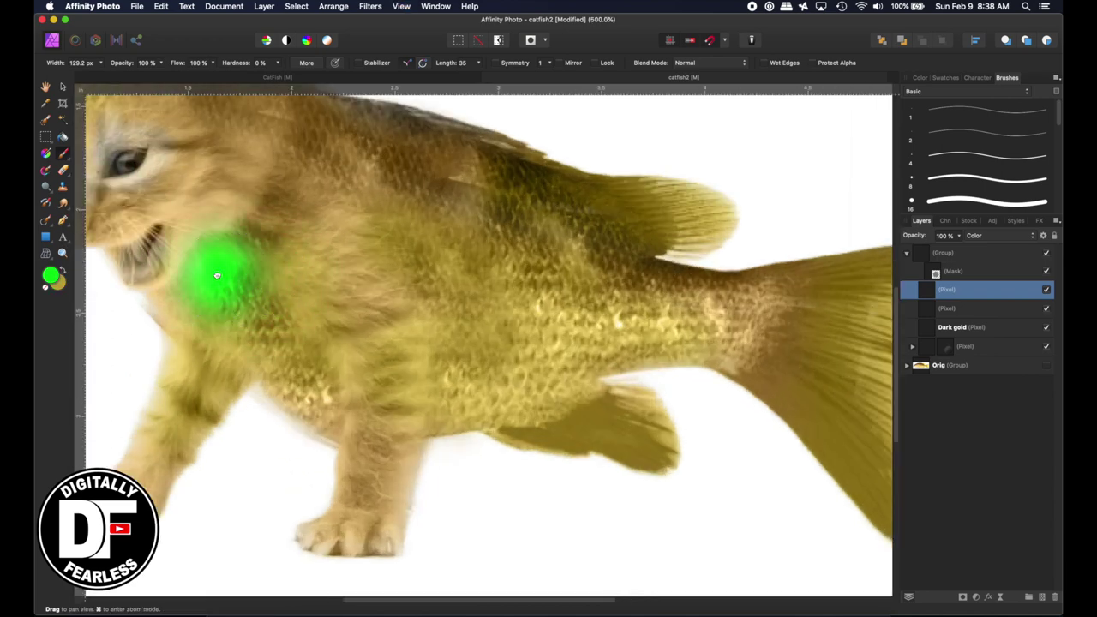
drag(231, 281, 535, 294)
key(ctrl+z)
click(372, 191)
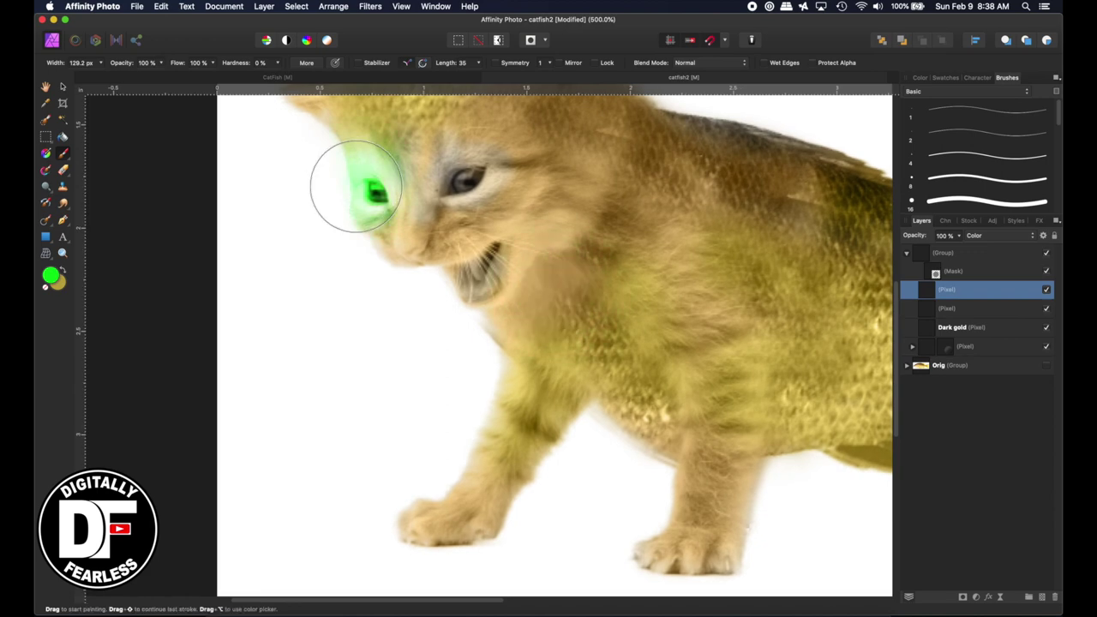
key(bracketleft)
key(bracketleft)
key(bracketleft)
key(bracketleft)
key(bracketleft)
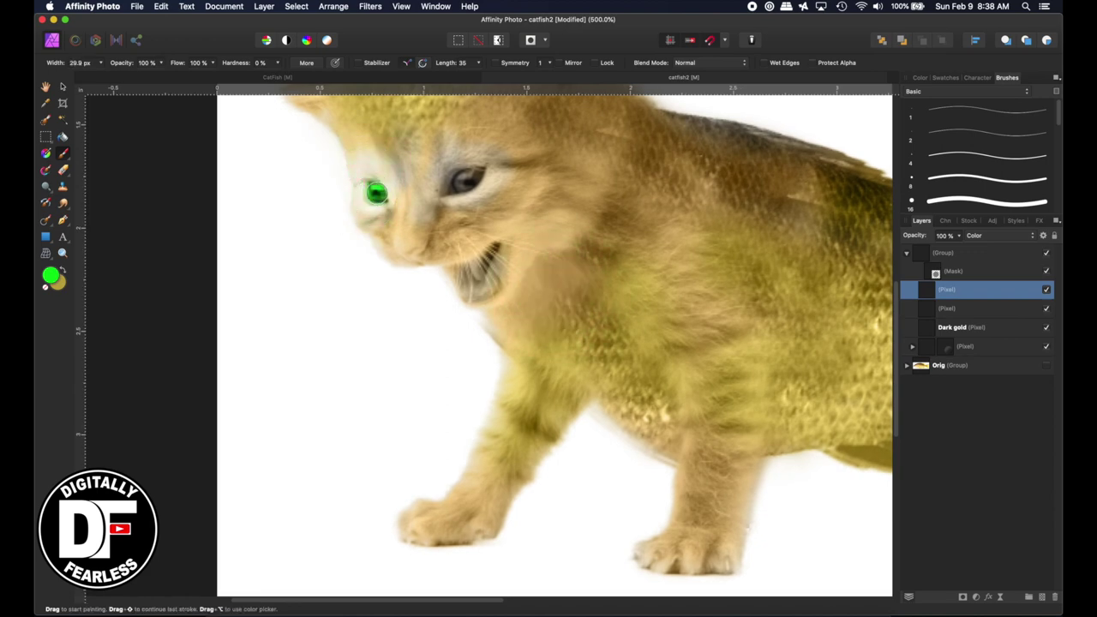
click(467, 181)
click(460, 220)
key(ctrl+z)
Set the foreground colour to pure red #FF0000 and paint the inside of the kitten's mouth.
double_click(53, 276)
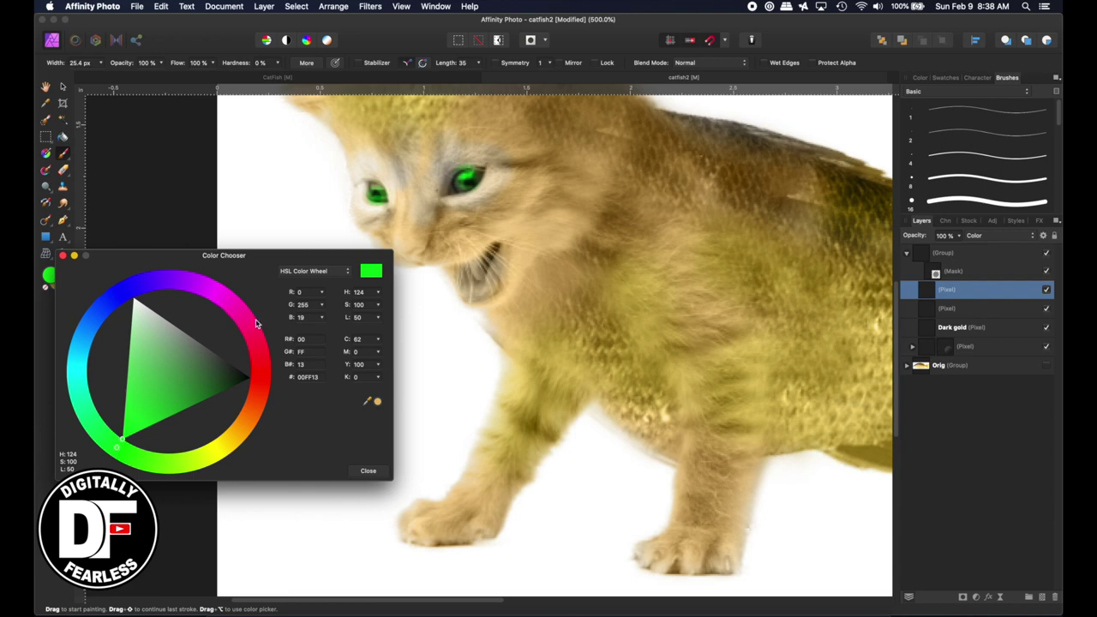
click(263, 374)
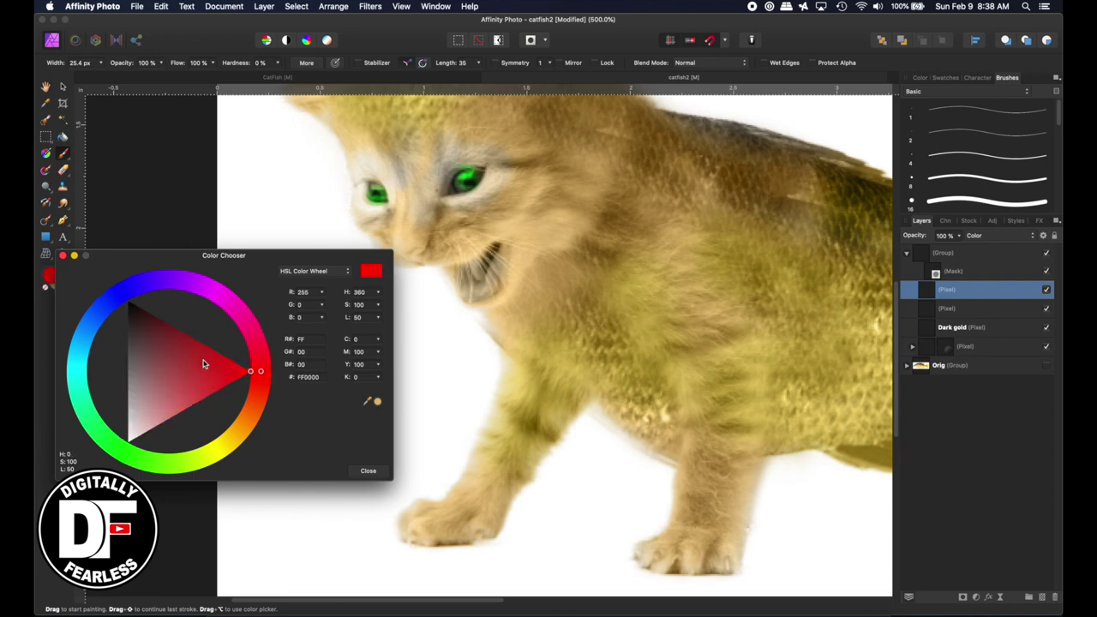
click(62, 255)
drag(484, 261, 473, 298)
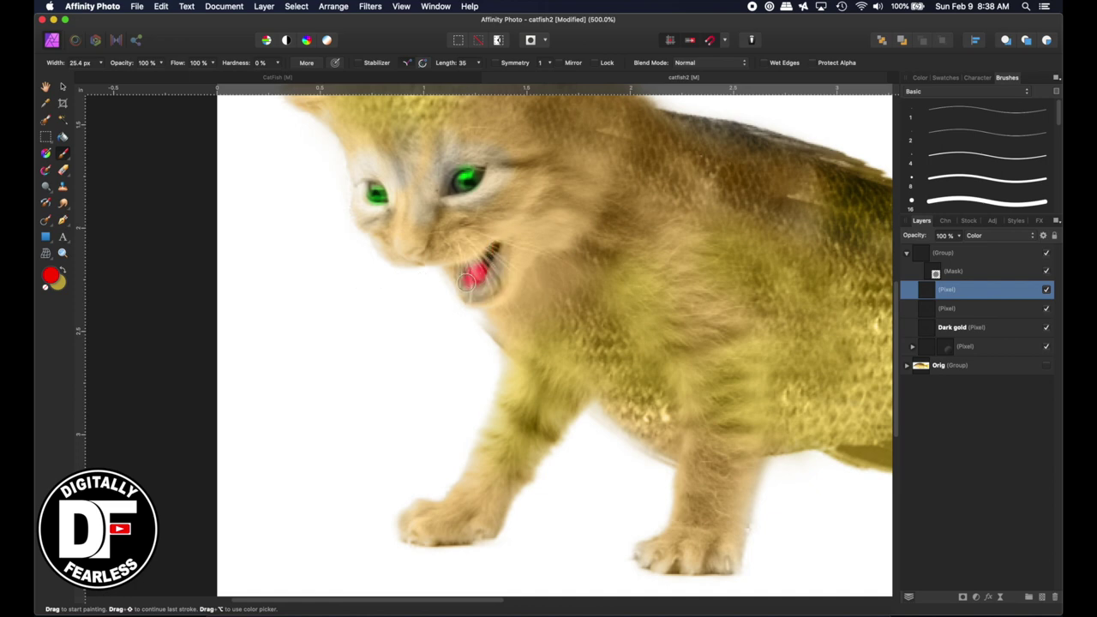
click(45, 87)
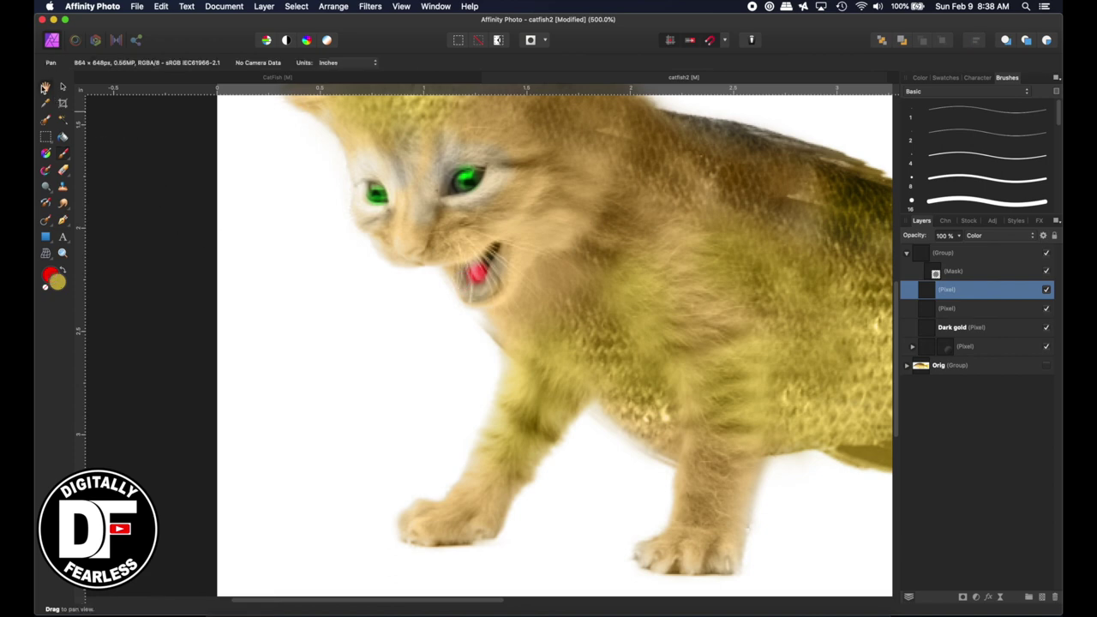
key(super+0)
click(63, 88)
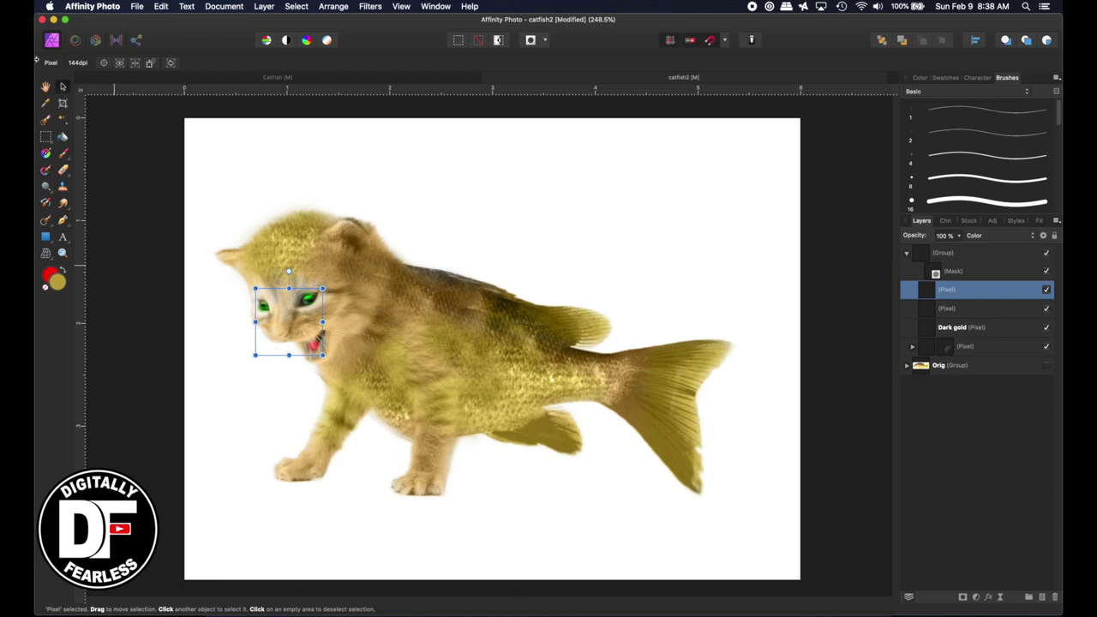
click(45, 88)
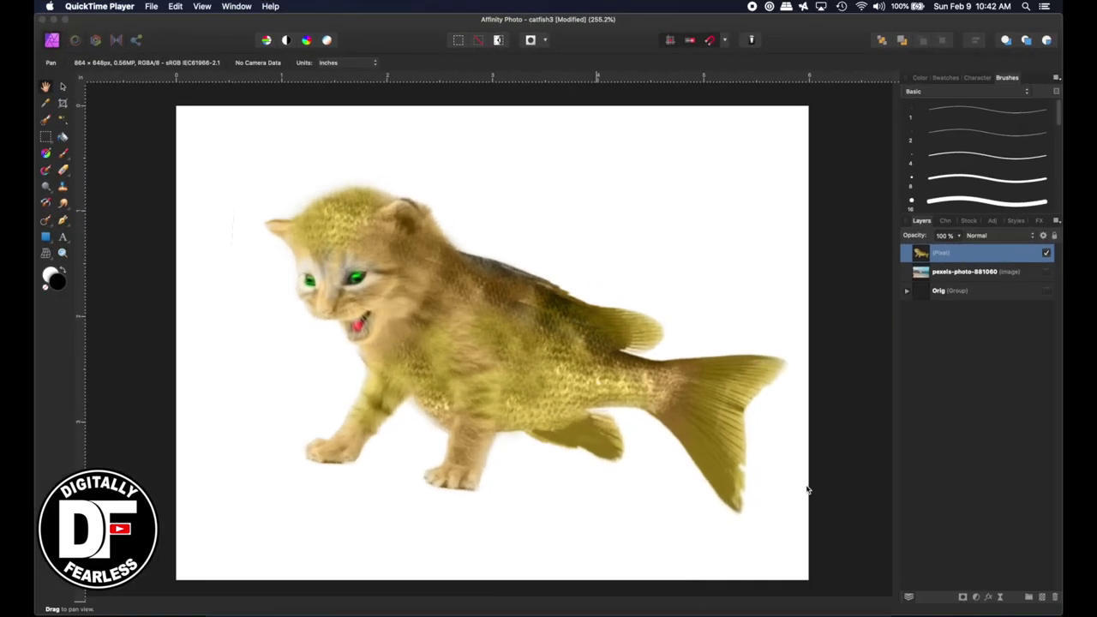
Move the teal water pixel layer out of the Orig group to the top of the layer stack and show it.
click(908, 294)
click(908, 294)
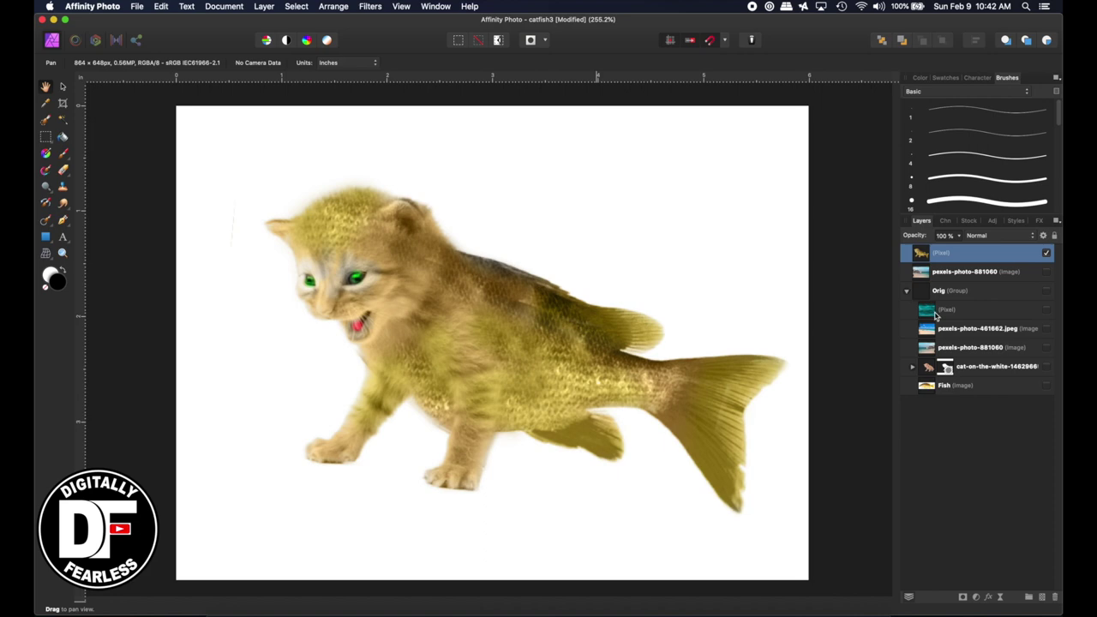
click(935, 315)
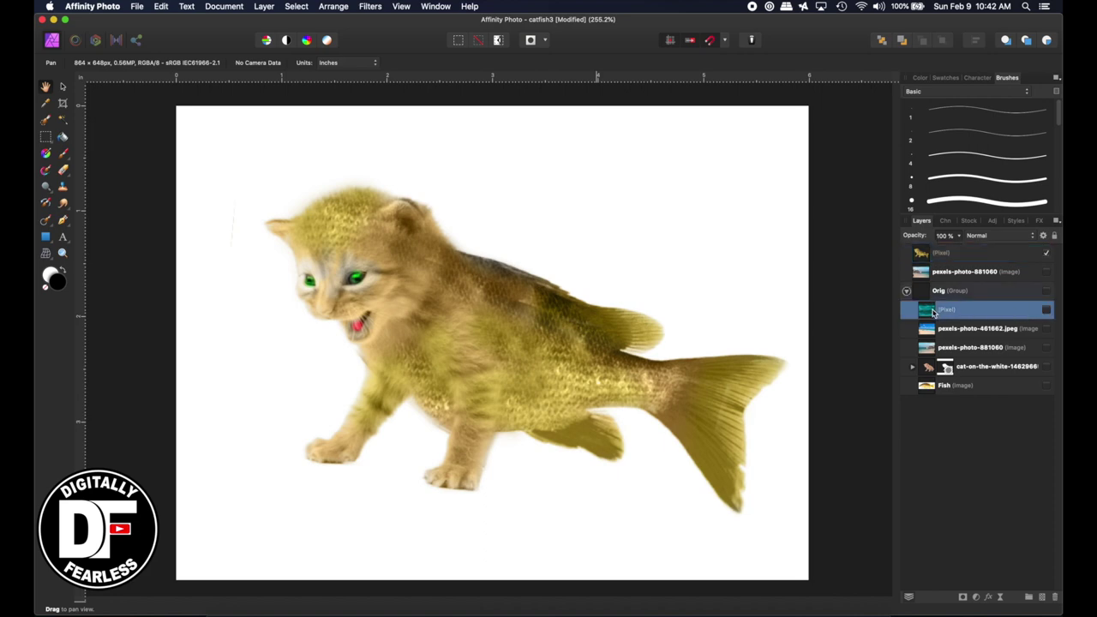
drag(934, 313, 949, 252)
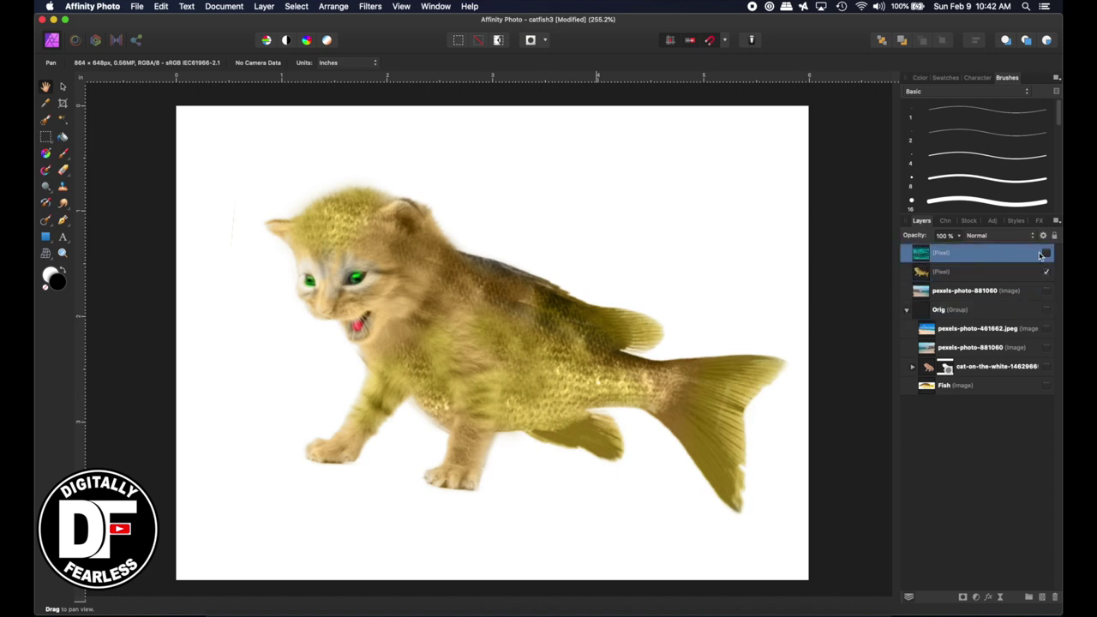
click(1046, 253)
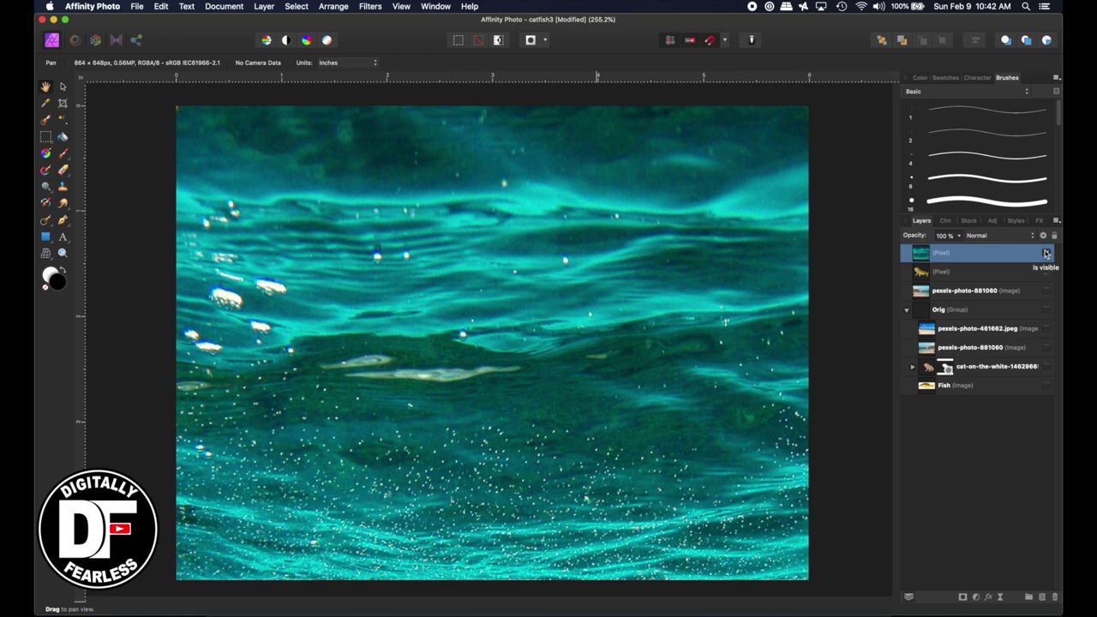
click(1046, 272)
Set the water layer's blend mode to Color and add a mask from the catfish's outline selection, inverted to reveal the catfish.
click(924, 274)
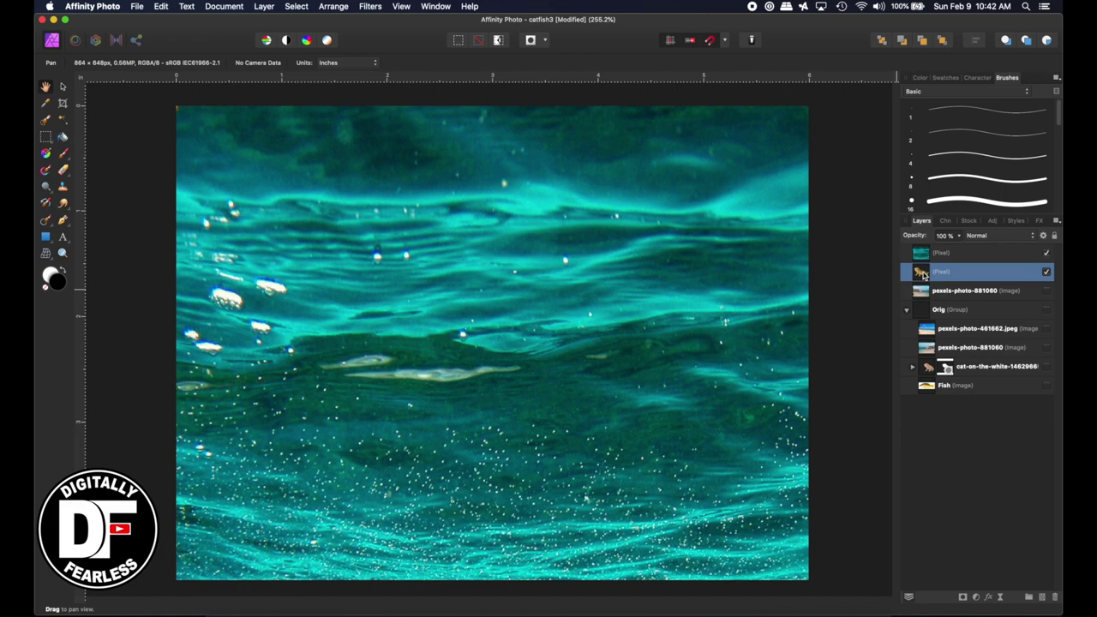
click(945, 254)
click(984, 236)
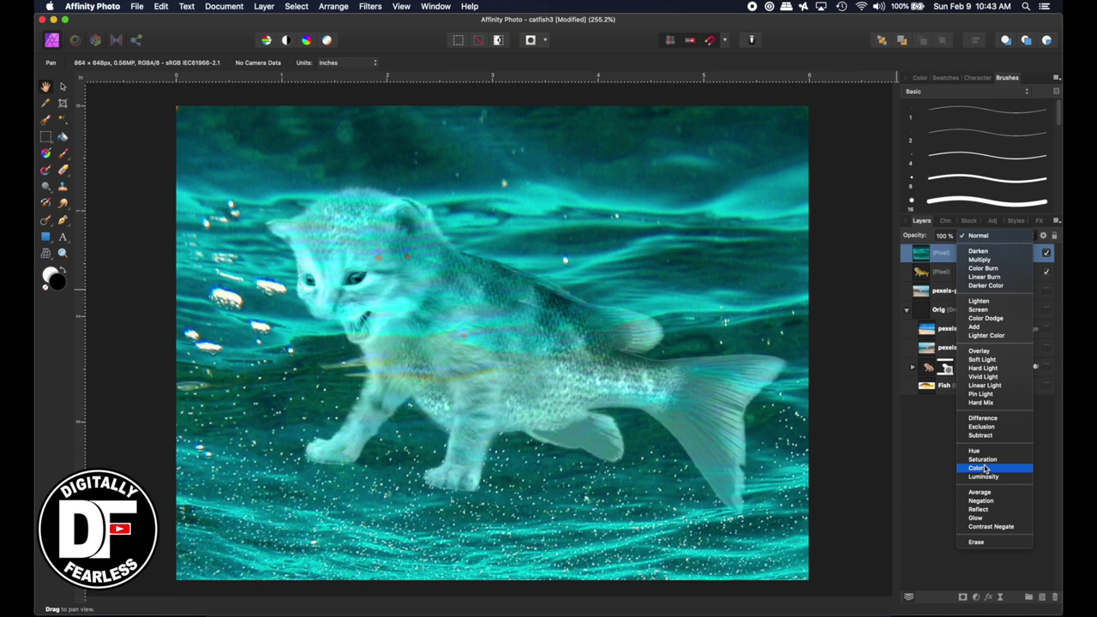
click(985, 468)
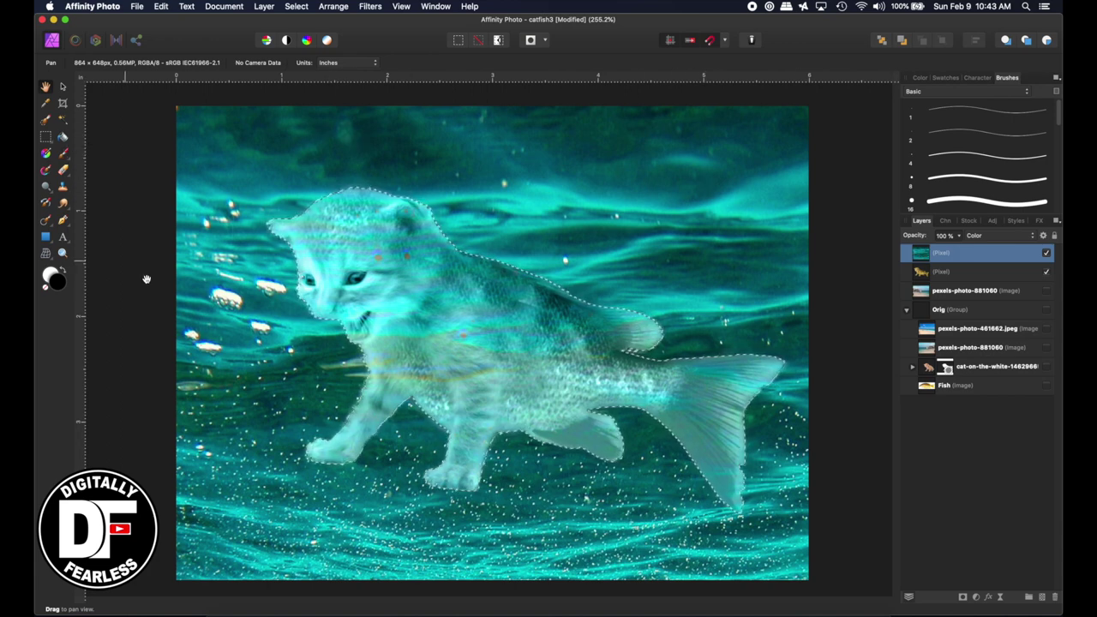
click(962, 598)
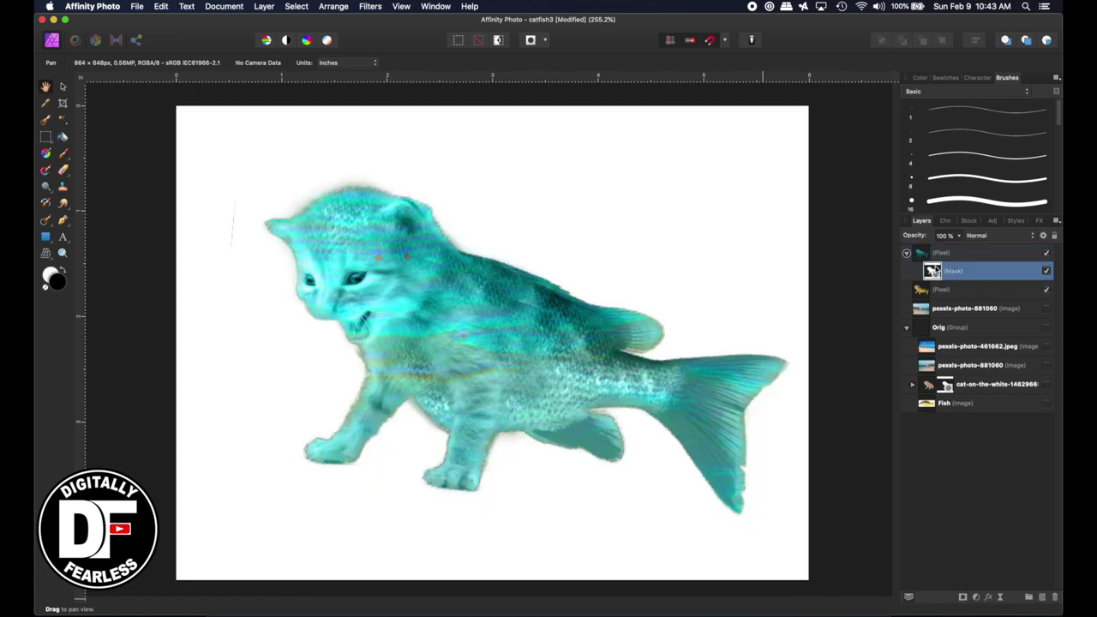
alt+click(932, 272)
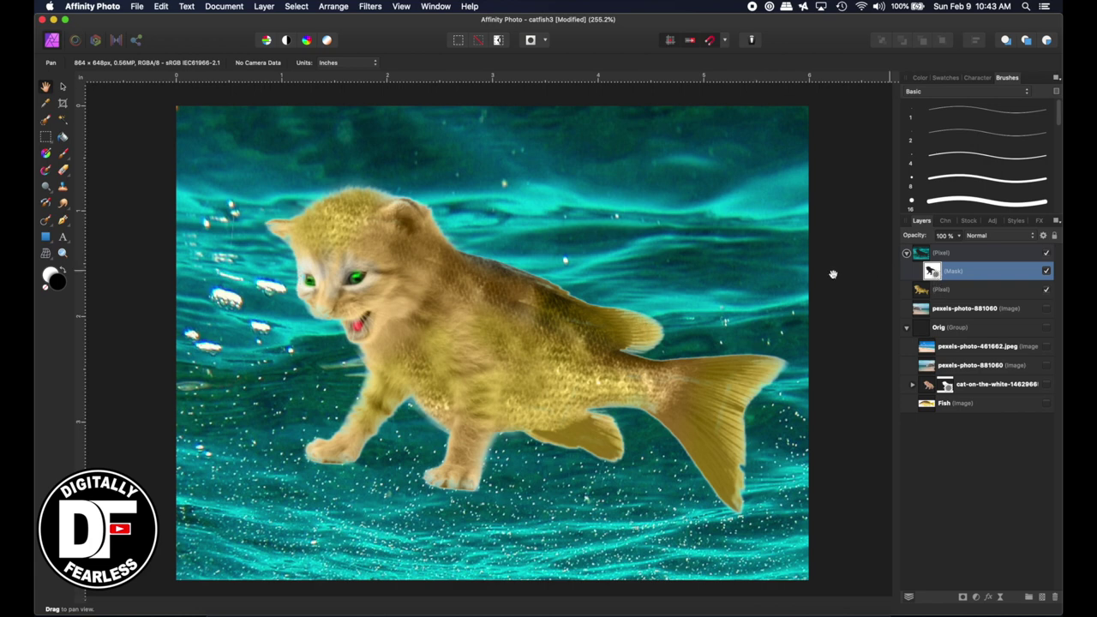
Paint white on the water layer's mask over the catfish's legs, belly, rear body, fins and tail with a soft 127.9 px brush.
key(b)
key(x)
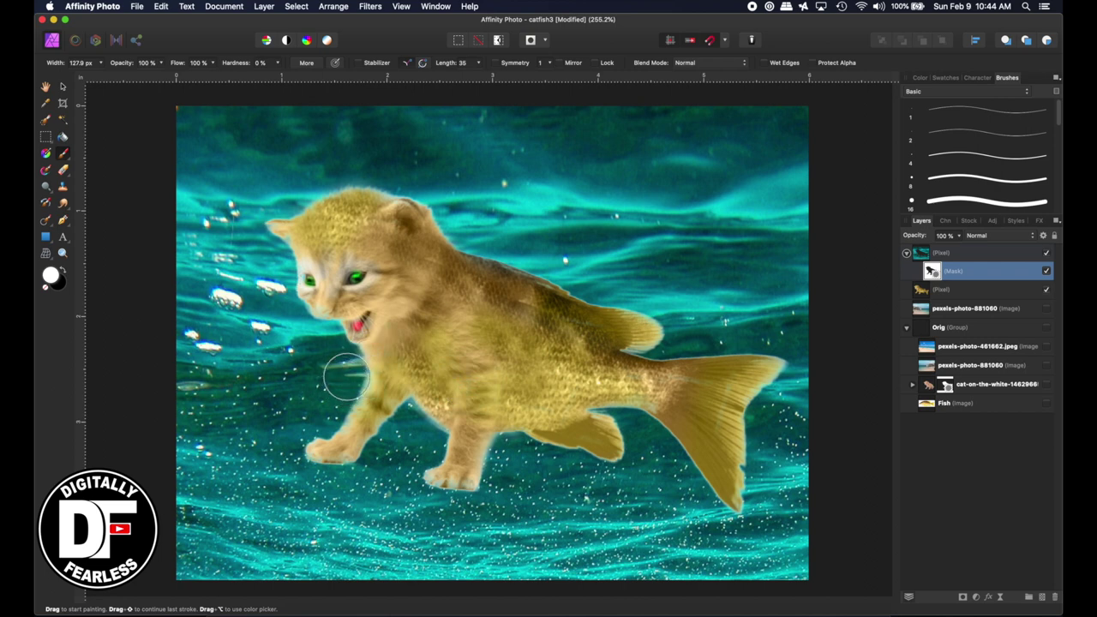
mouse_move(366, 377)
mouse_down()
mouse_move(477, 348)
mouse_move(509, 326)
mouse_move(555, 337)
mouse_move(596, 308)
mouse_move(475, 368)
mouse_move(325, 405)
mouse_move(344, 435)
mouse_move(271, 462)
mouse_move(365, 453)
mouse_move(323, 461)
mouse_move(375, 410)
mouse_move(429, 407)
mouse_move(461, 451)
mouse_move(437, 490)
mouse_move(490, 410)
mouse_move(406, 448)
mouse_move(403, 410)
mouse_move(520, 389)
mouse_move(598, 357)
mouse_move(475, 395)
mouse_move(431, 426)
mouse_move(475, 400)
mouse_move(645, 429)
mouse_move(553, 455)
mouse_move(506, 443)
mouse_move(648, 437)
mouse_move(684, 399)
mouse_move(775, 373)
mouse_move(712, 494)
mouse_move(750, 423)
mouse_move(751, 505)
mouse_move(699, 378)
mouse_move(713, 432)
mouse_move(708, 360)
mouse_move(643, 391)
mouse_move(681, 337)
mouse_move(628, 362)
mouse_move(669, 326)
mouse_move(611, 346)
mouse_move(647, 325)
mouse_move(604, 359)
mouse_move(633, 352)
mouse_up()
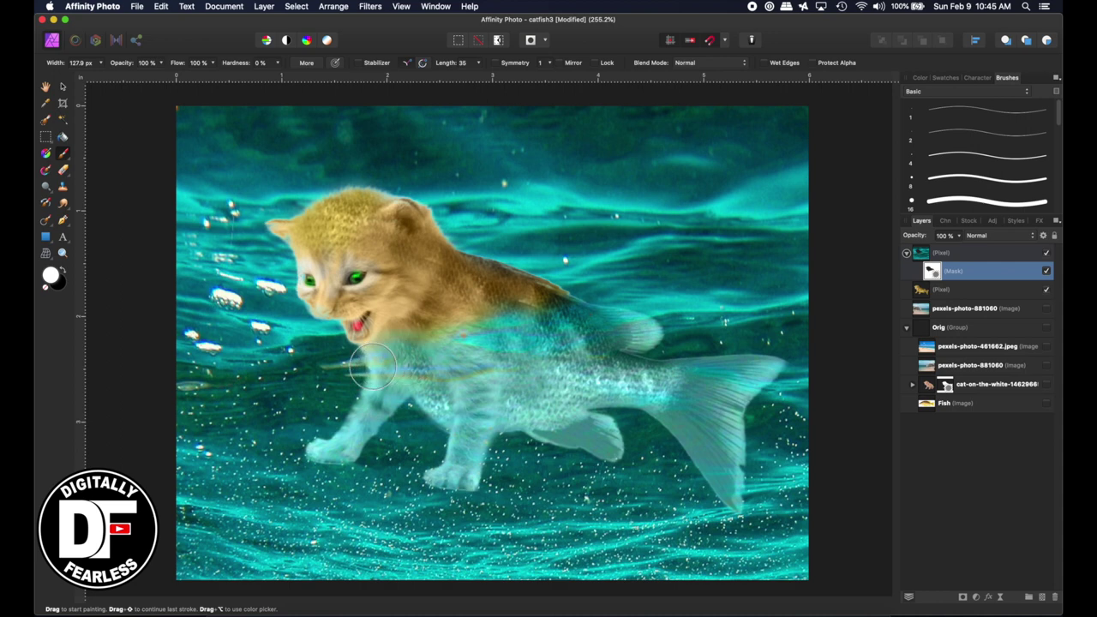
key(bracketleft)
Merge all visible layers into a new pixel layer on top and collapse the masked water layer beneath it.
click(65, 89)
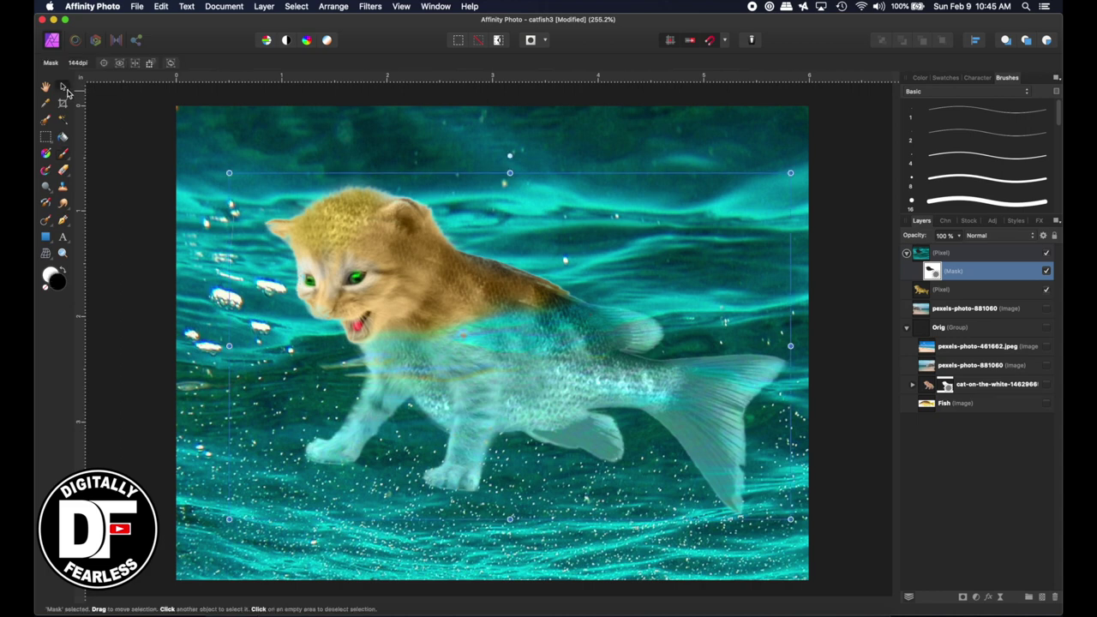
click(946, 445)
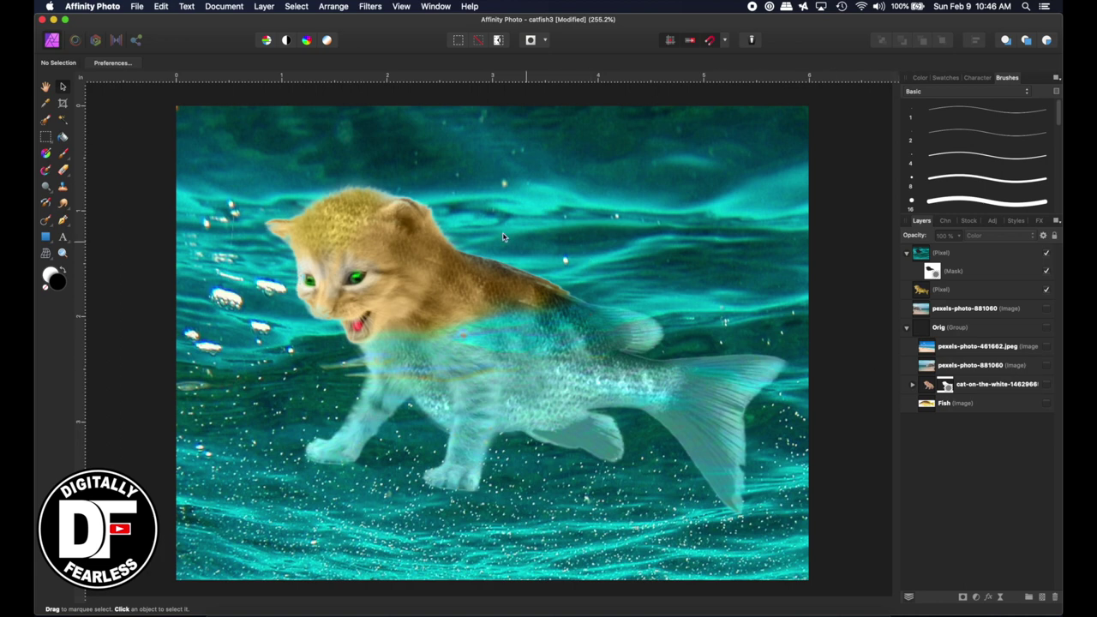
click(269, 9)
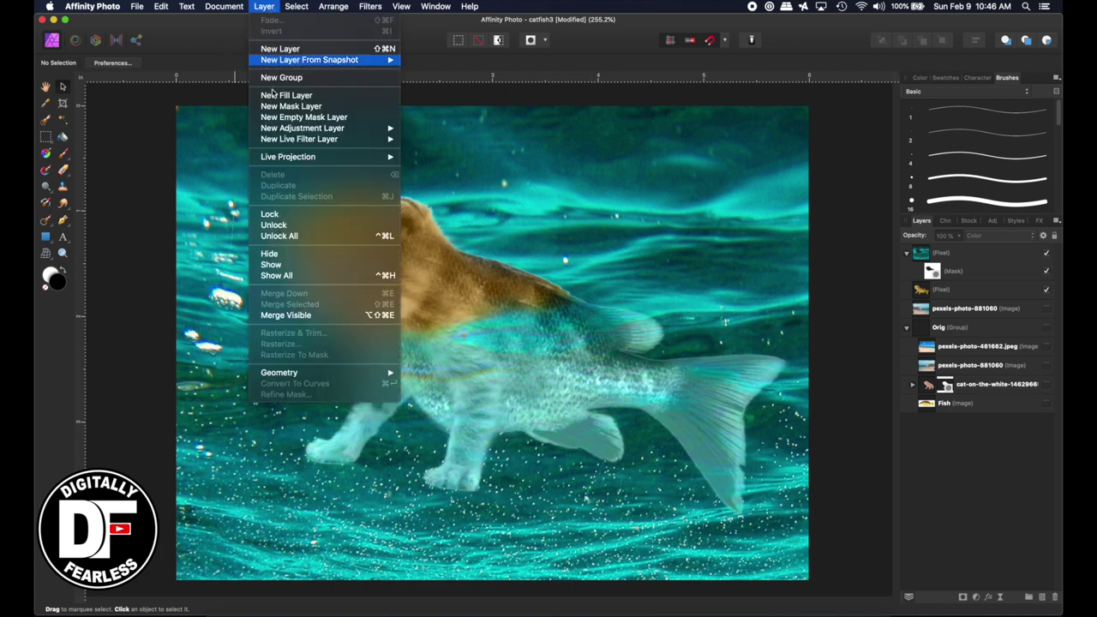
click(286, 315)
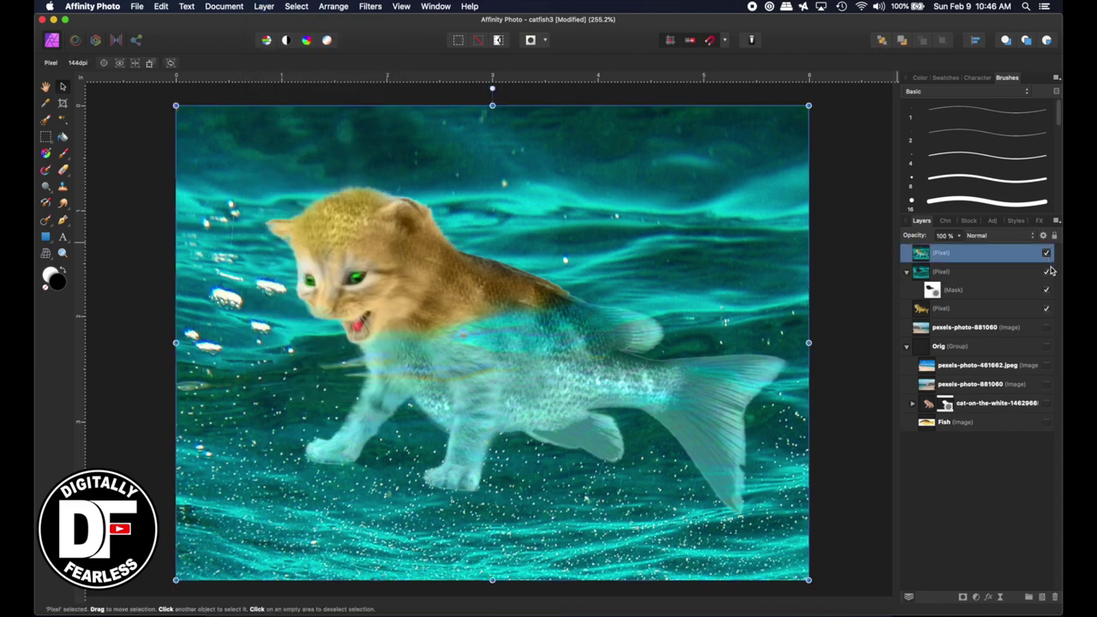
click(906, 272)
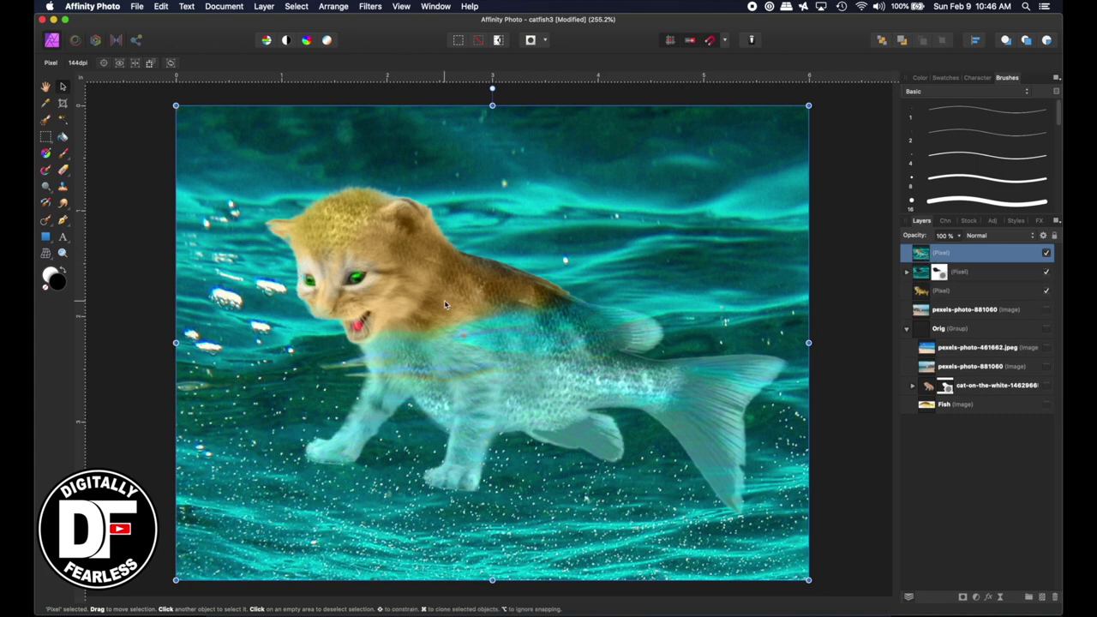
Darken the catfish's submerged body and tail with a 124.9 px Burn Brush set to the Shadows tonal range.
click(49, 189)
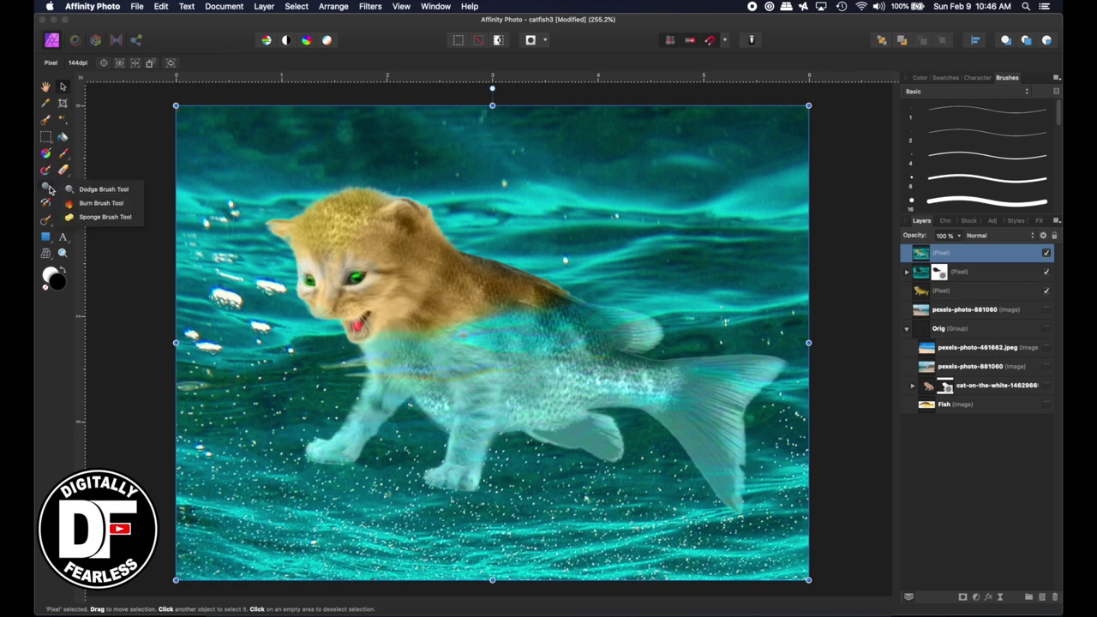
click(99, 203)
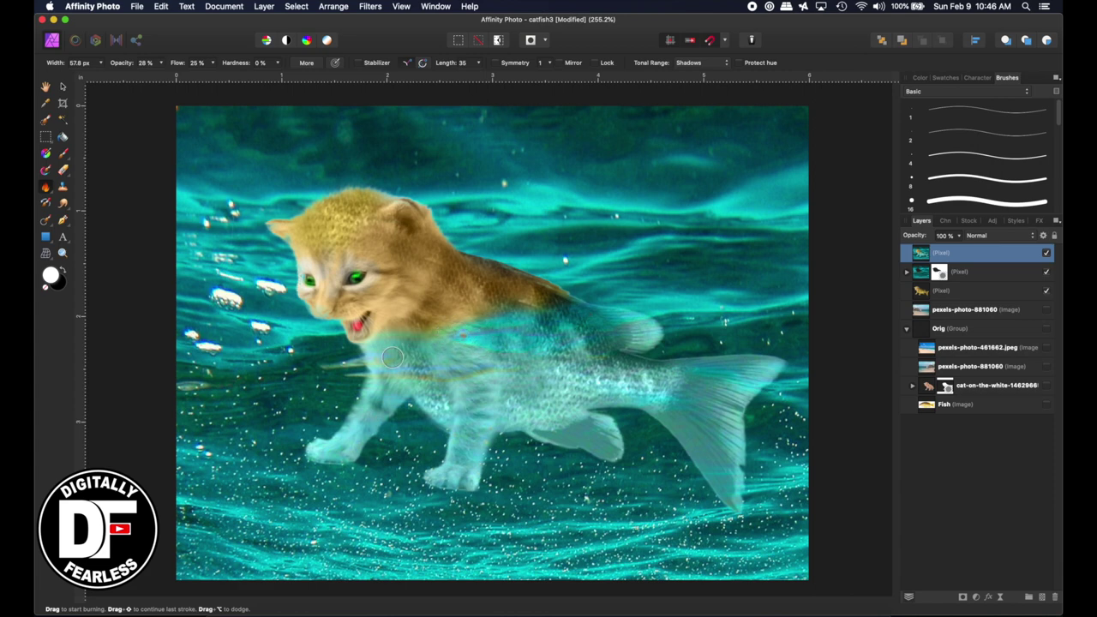
key(bracketright)
key(bracketright)
key(bracketright)
key(bracketright)
key(bracketright)
key(bracketright)
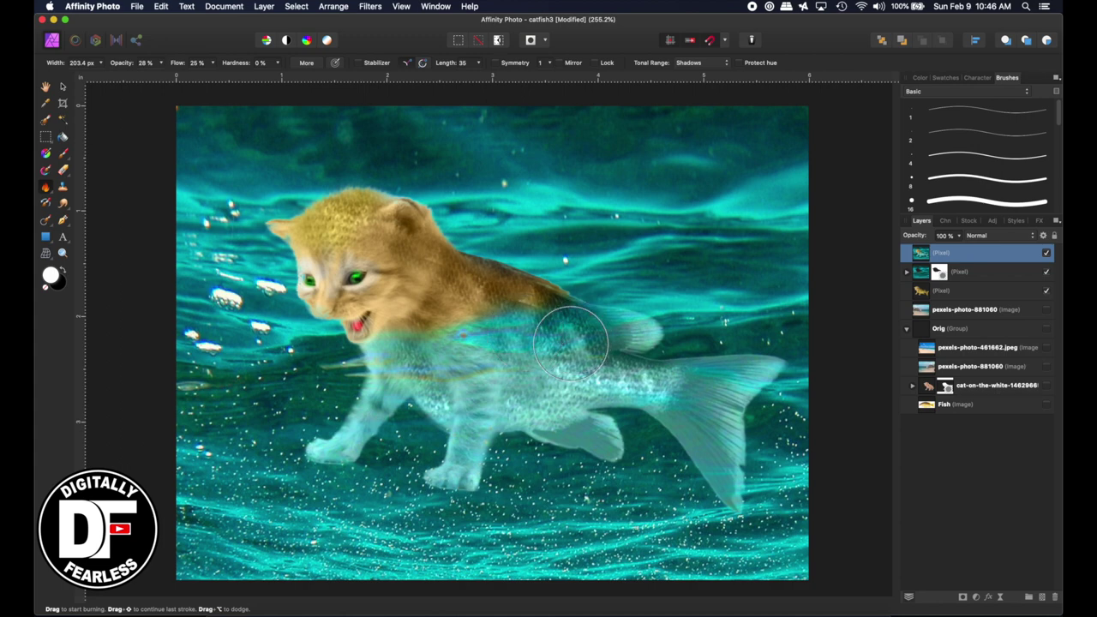
key(bracketleft)
key(bracketleft)
key(bracketleft)
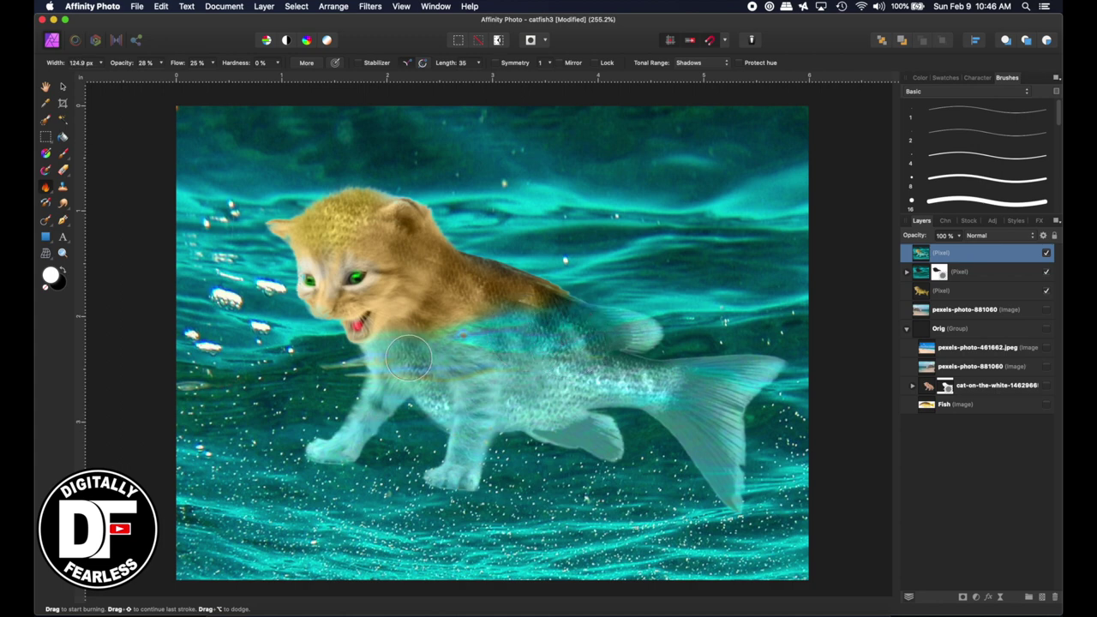
mouse_move(472, 472)
mouse_down()
mouse_move(481, 423)
mouse_move(470, 439)
mouse_move(506, 405)
mouse_move(577, 423)
mouse_move(597, 405)
mouse_move(562, 409)
mouse_move(585, 384)
mouse_move(743, 410)
mouse_move(659, 411)
mouse_move(723, 397)
mouse_move(652, 425)
mouse_move(730, 435)
mouse_move(725, 445)
mouse_move(758, 386)
mouse_move(703, 458)
mouse_move(551, 407)
mouse_move(669, 382)
mouse_move(534, 403)
mouse_move(635, 348)
mouse_move(478, 416)
mouse_move(465, 475)
mouse_move(467, 428)
mouse_move(405, 406)
mouse_move(406, 416)
mouse_move(347, 442)
mouse_move(296, 444)
mouse_move(357, 423)
mouse_move(364, 402)
mouse_move(360, 431)
mouse_move(372, 400)
mouse_move(436, 403)
mouse_move(436, 435)
mouse_move(453, 411)
mouse_move(474, 449)
mouse_move(469, 464)
mouse_move(472, 417)
mouse_move(436, 373)
mouse_move(410, 369)
mouse_move(431, 395)
mouse_move(501, 397)
mouse_move(552, 387)
mouse_move(489, 383)
mouse_move(560, 385)
mouse_move(589, 369)
mouse_move(499, 376)
mouse_move(455, 350)
mouse_move(514, 368)
mouse_move(582, 337)
mouse_move(614, 350)
mouse_move(464, 372)
mouse_move(612, 359)
mouse_move(649, 344)
mouse_move(637, 357)
mouse_move(555, 374)
mouse_move(638, 401)
mouse_move(567, 404)
mouse_move(553, 386)
mouse_move(722, 434)
mouse_up()
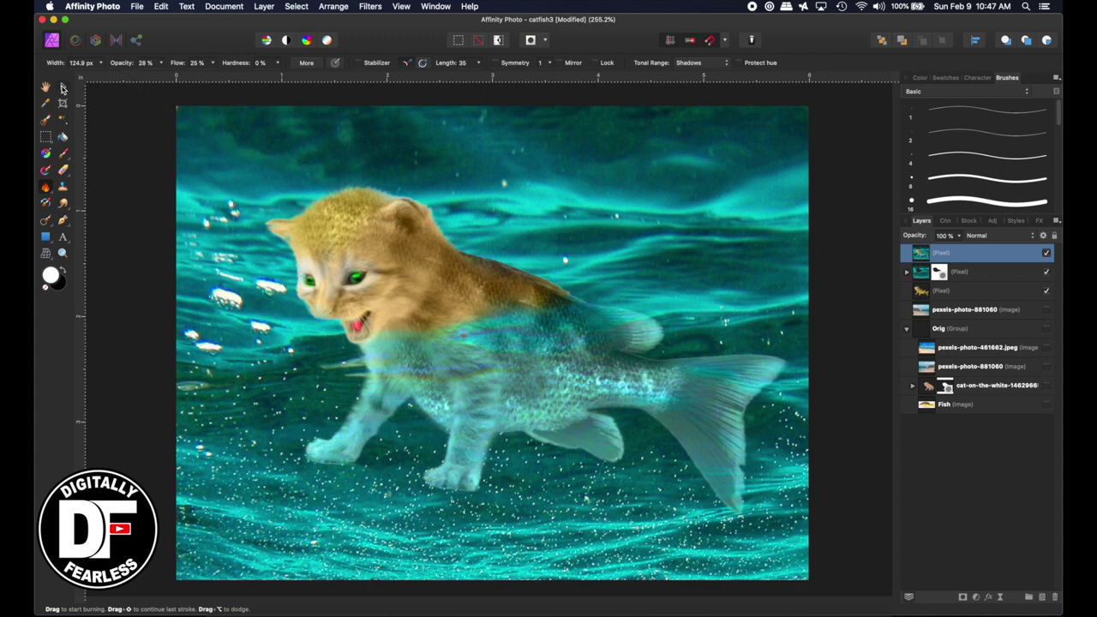
click(62, 88)
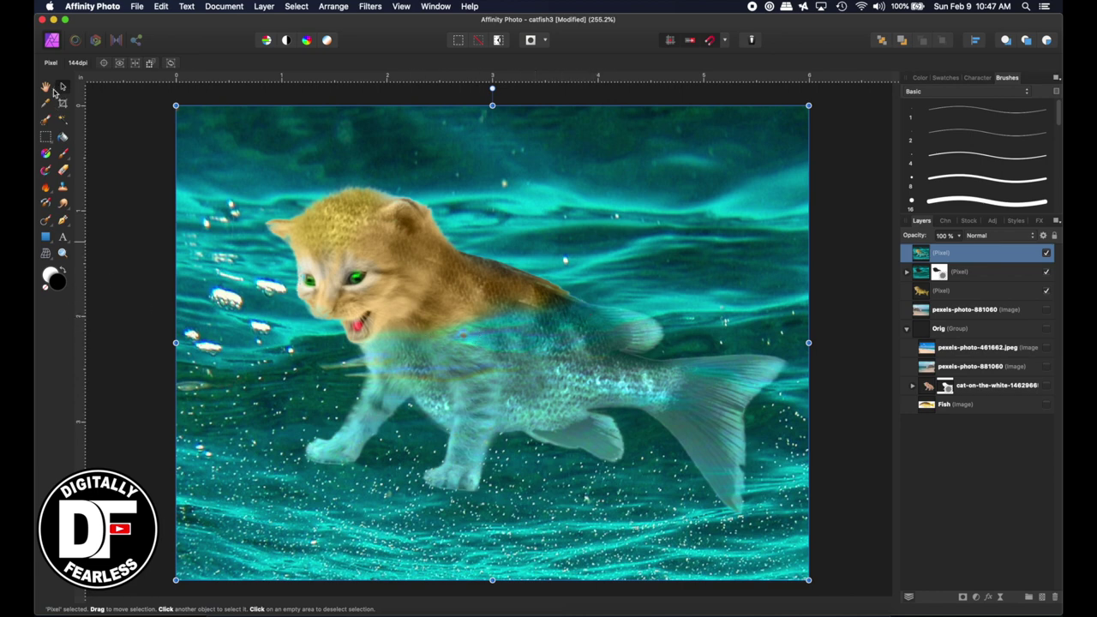
On a new pixel layer, paint white foam along the waterline from chest to back with the first Texture brush at 36.3 px.
click(64, 155)
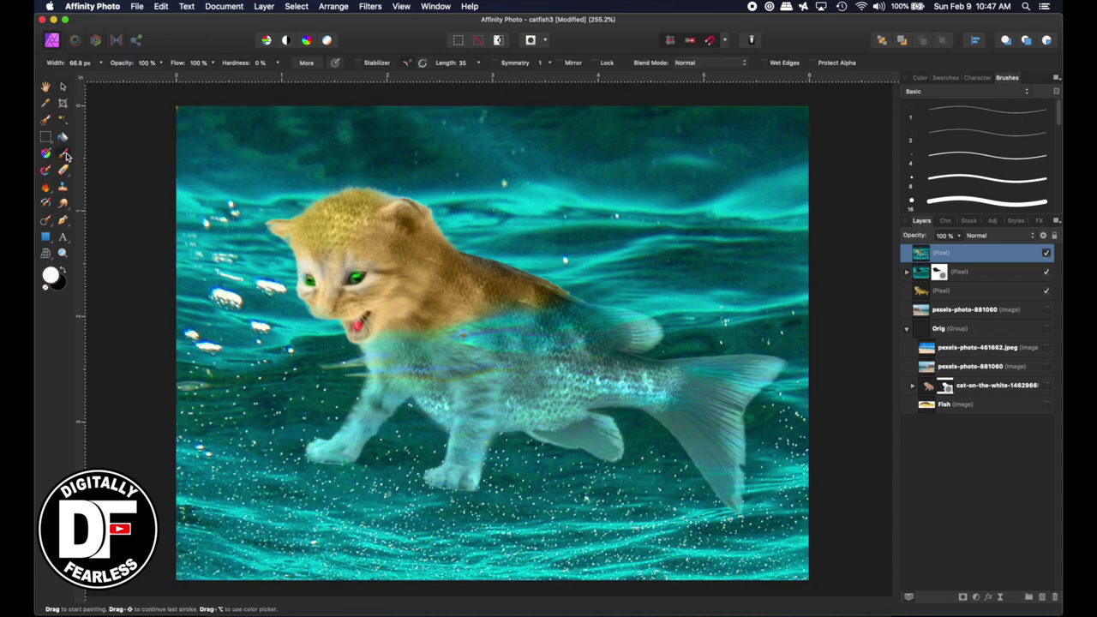
click(1028, 92)
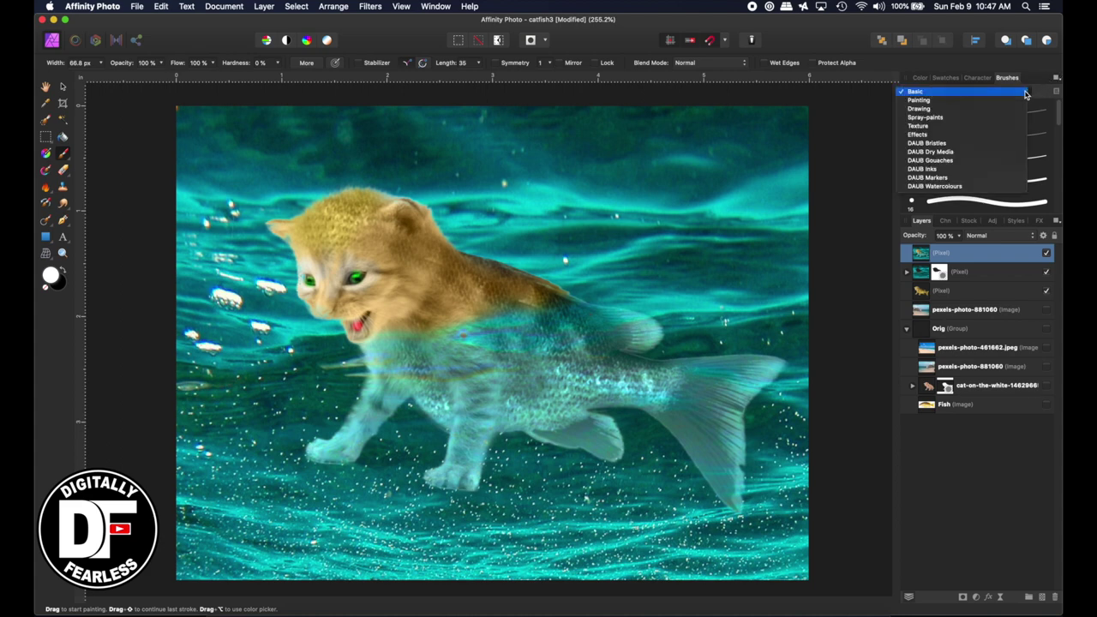
click(946, 129)
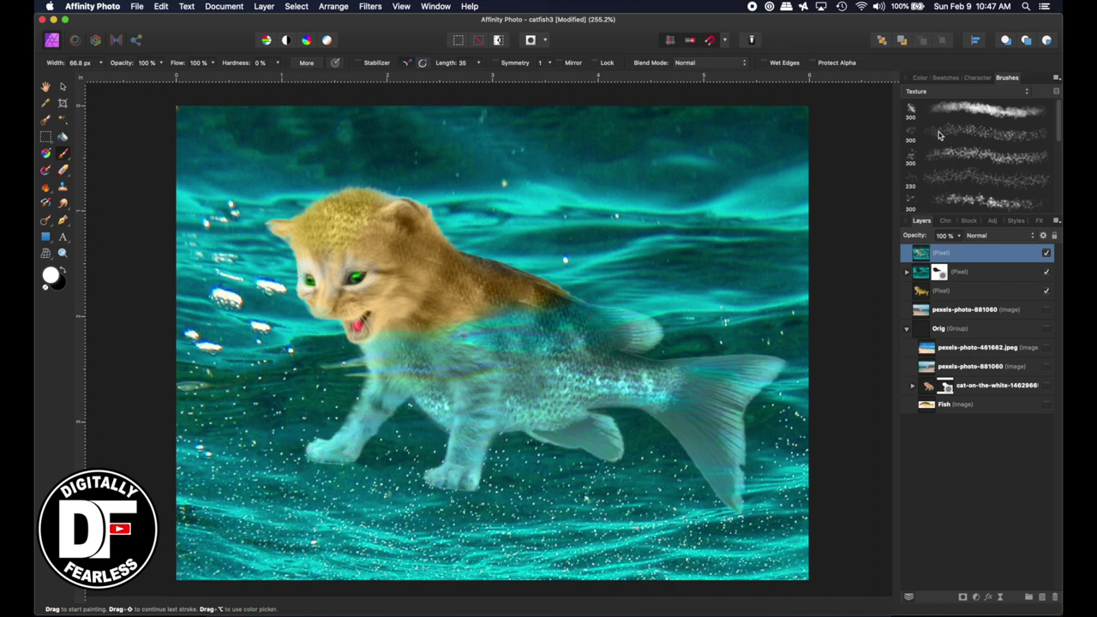
click(951, 113)
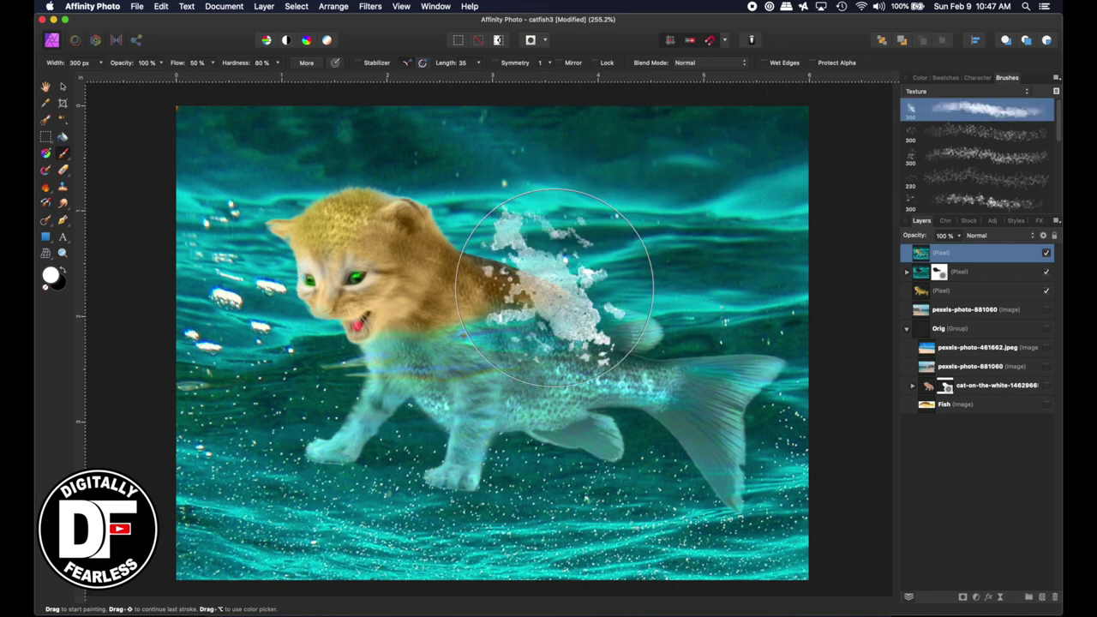
key(bracketleft)
key(bracketleft)
key(bracketleft)
key(bracketleft)
key(bracketleft)
key(bracketleft)
key(bracketleft)
key(bracketleft)
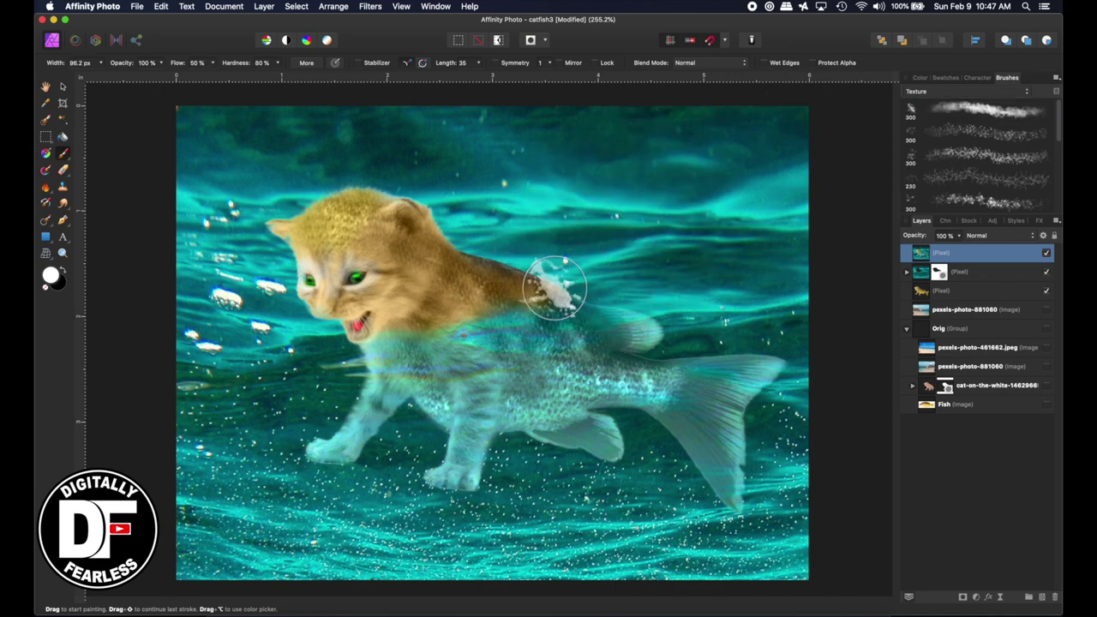
key(bracketleft)
key(bracketleft)
key(bracketleft)
key(bracketleft)
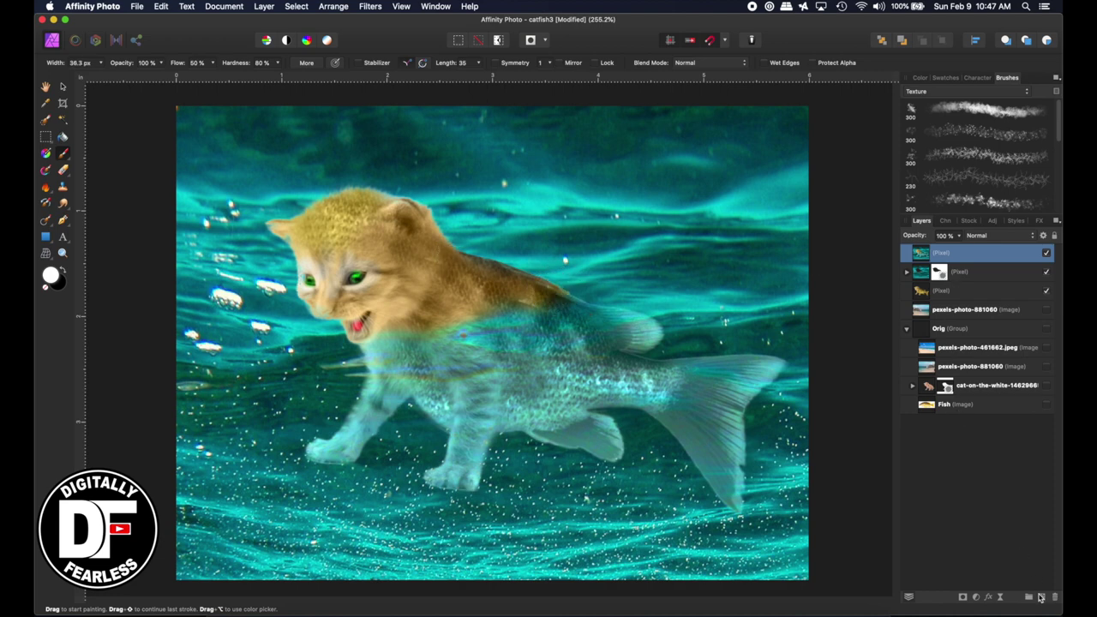
key(super+shift+n)
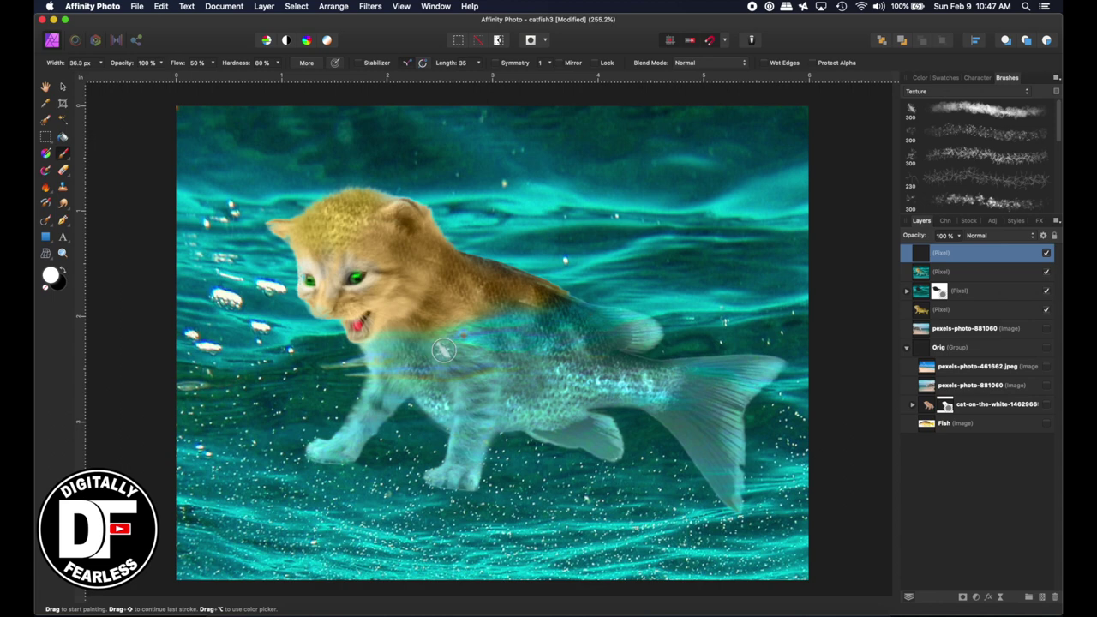
mouse_move(377, 341)
mouse_down()
mouse_move(438, 343)
mouse_move(442, 332)
mouse_move(545, 309)
mouse_move(553, 324)
mouse_move(568, 308)
mouse_move(477, 331)
mouse_up()
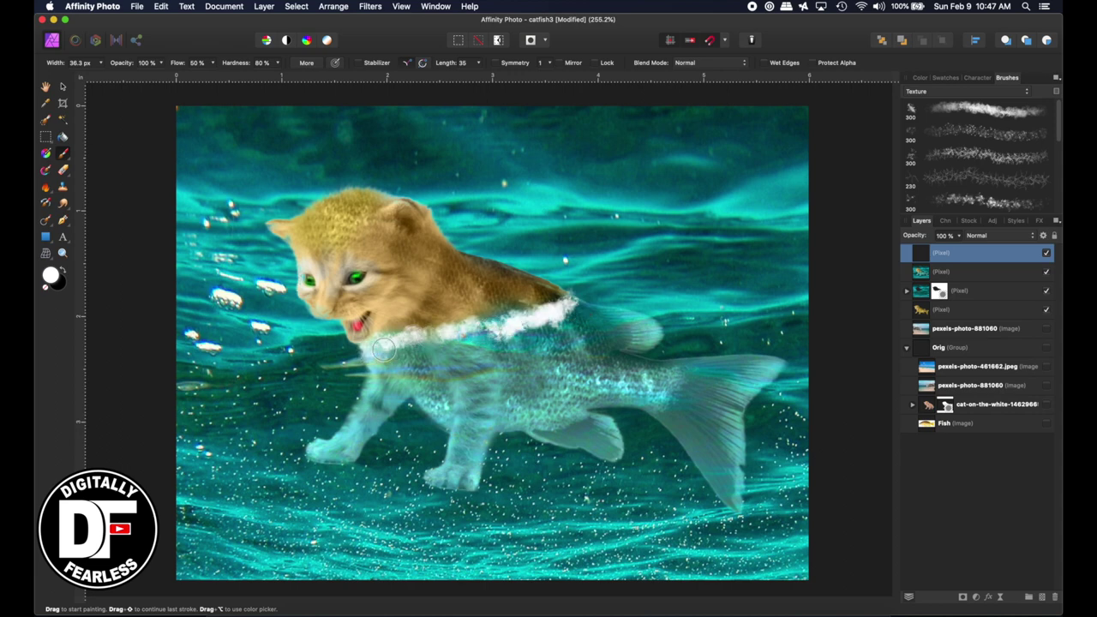
drag(377, 345, 477, 325)
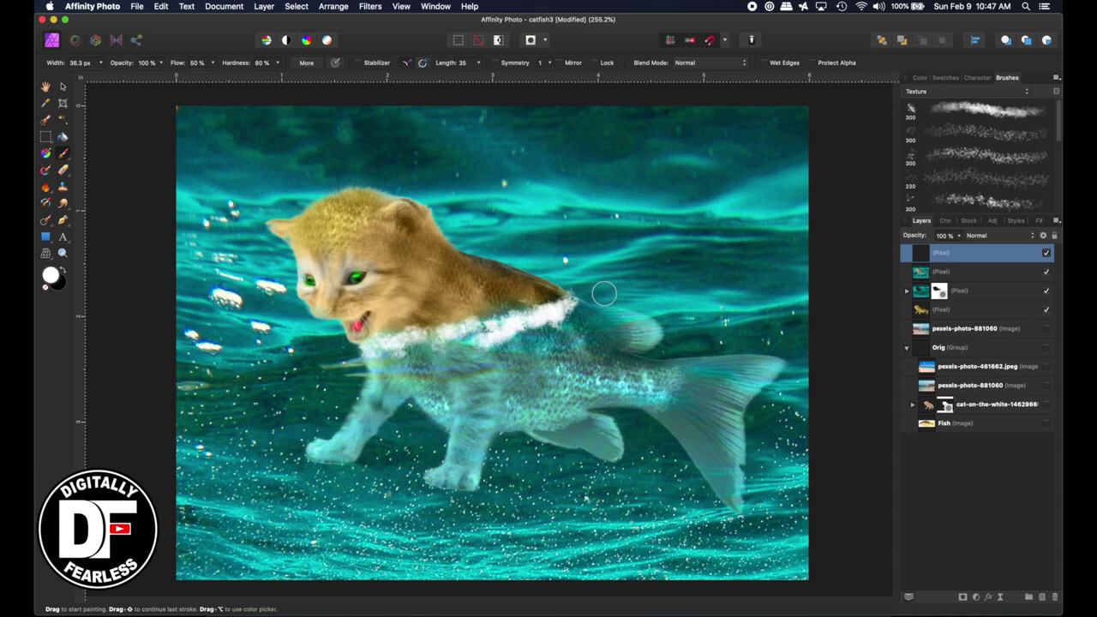
Preview the available blend modes on the foam layer and set it to Average.
click(983, 239)
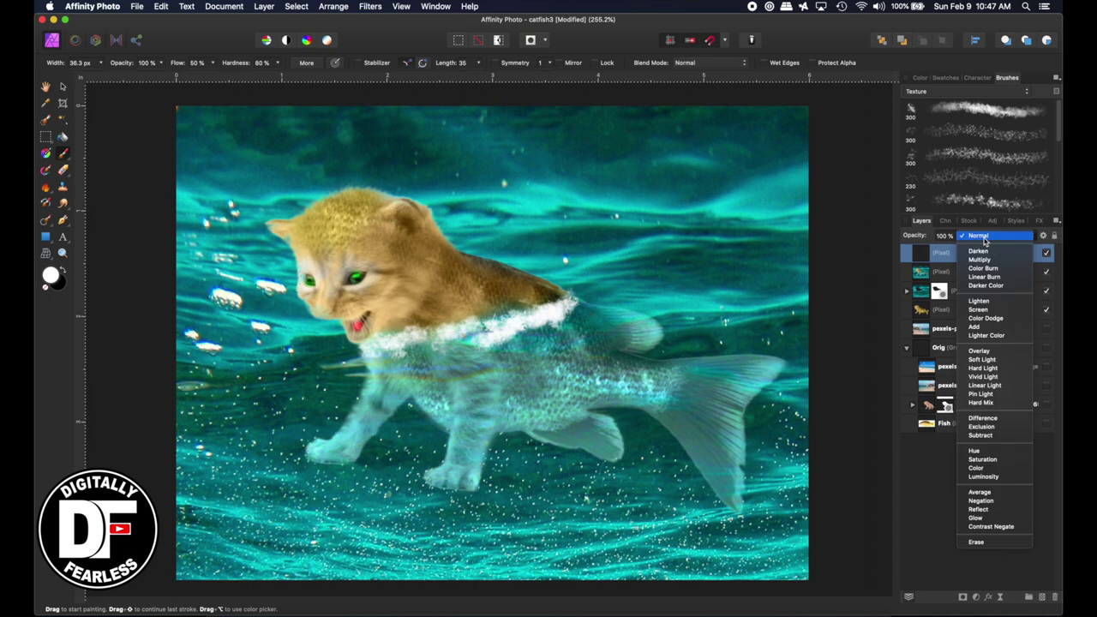
key(Down)
key(Down)
key(Down)
key(Down)
key(Down)
key(Down)
key(Down)
key(Down)
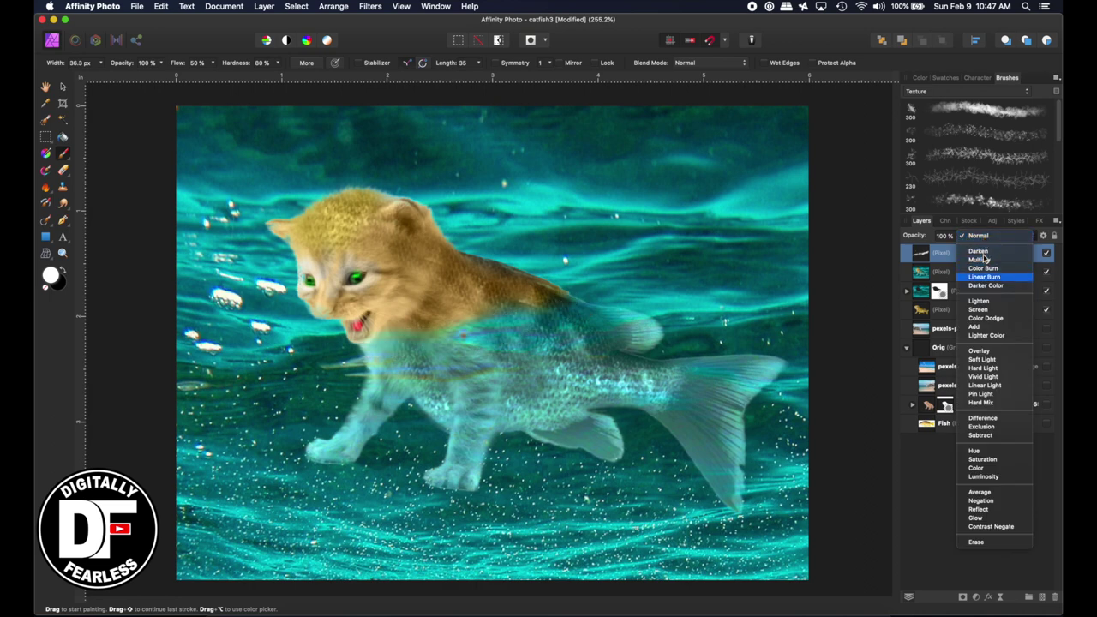
key(Down)
key(Down)
key(Down)
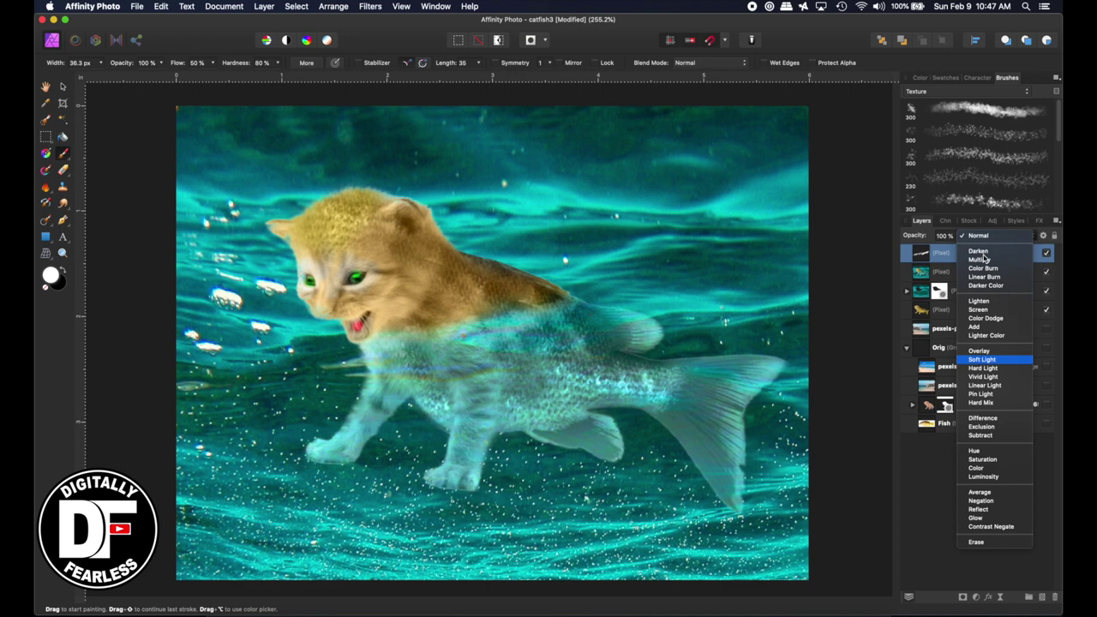
key(Down)
key(Down)
key(Down)
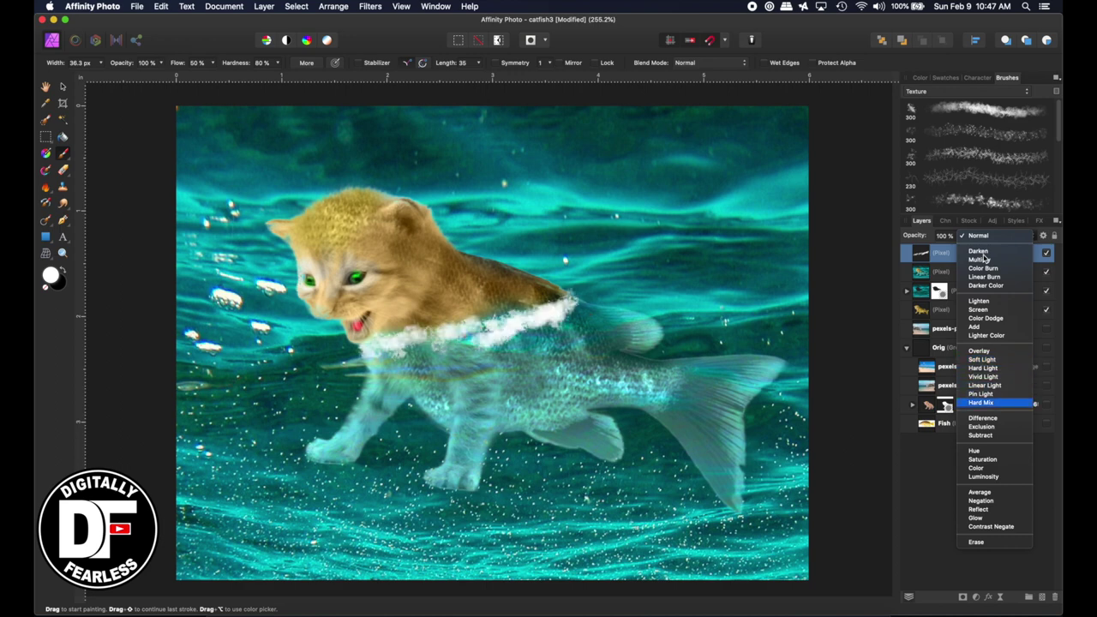
key(Down)
key(Down)
key(Down)
key(Down)
key(Down)
key(Down)
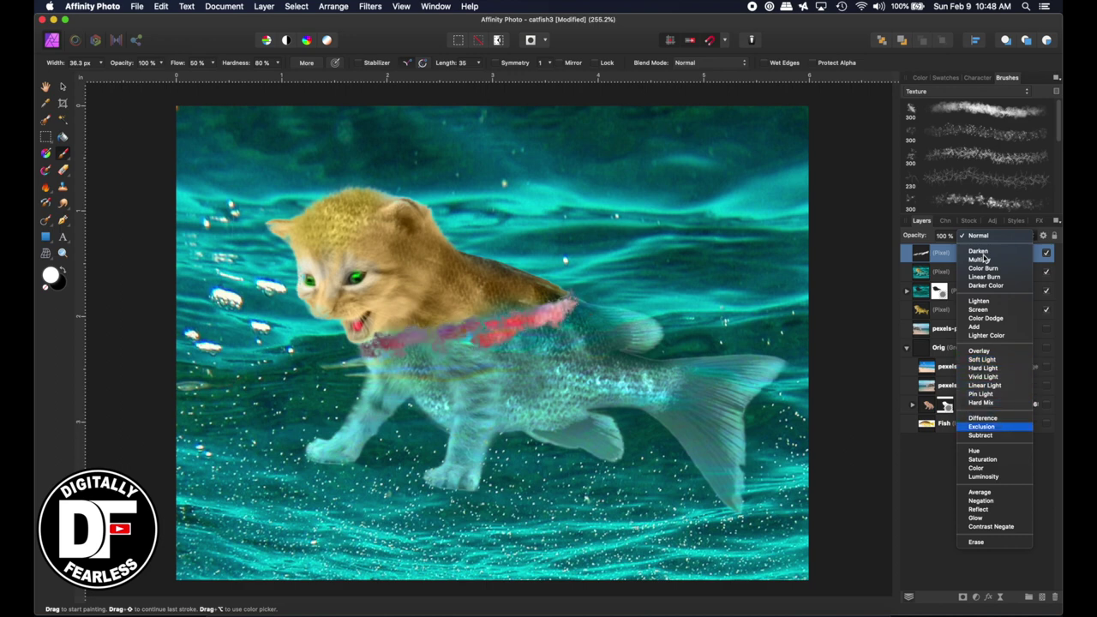
key(Down)
key(Down)
key(Down)
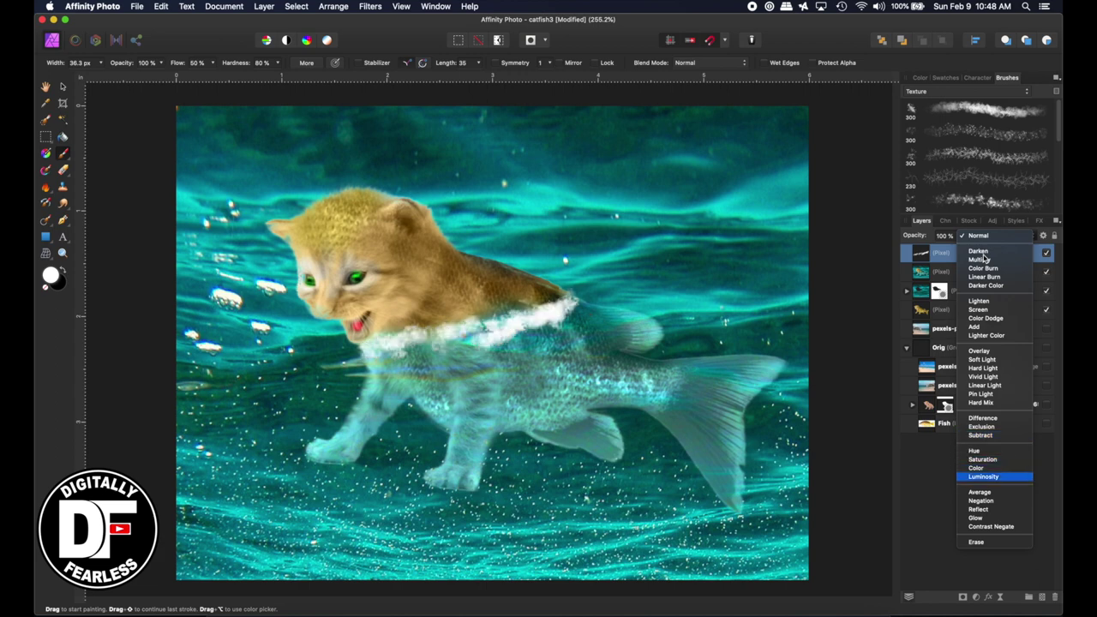
key(Up)
key(Up)
key(Down)
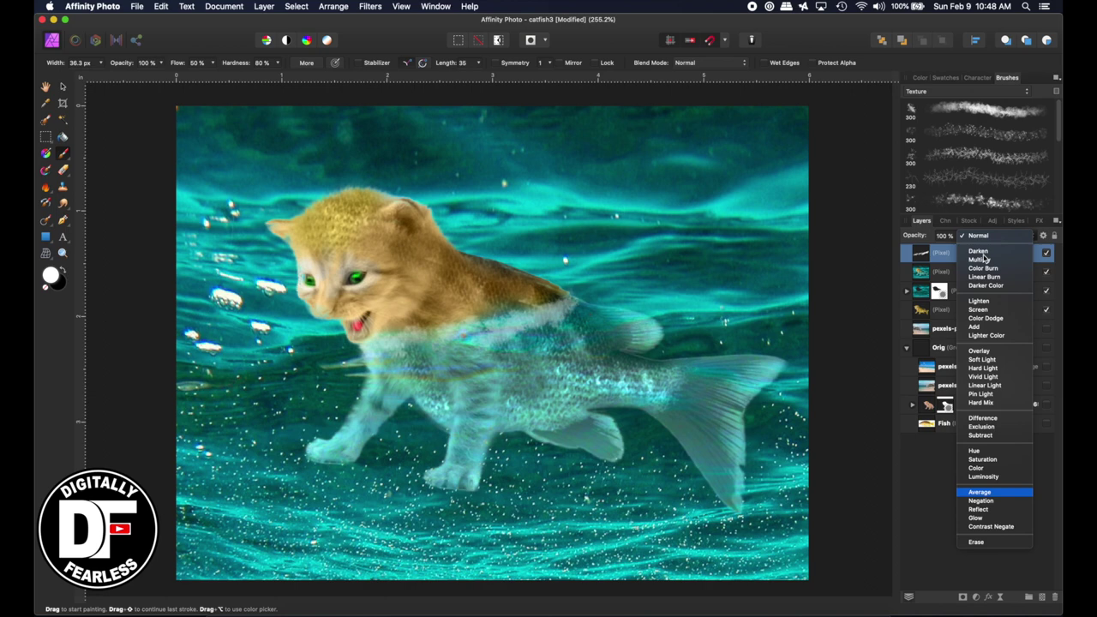
key(Return)
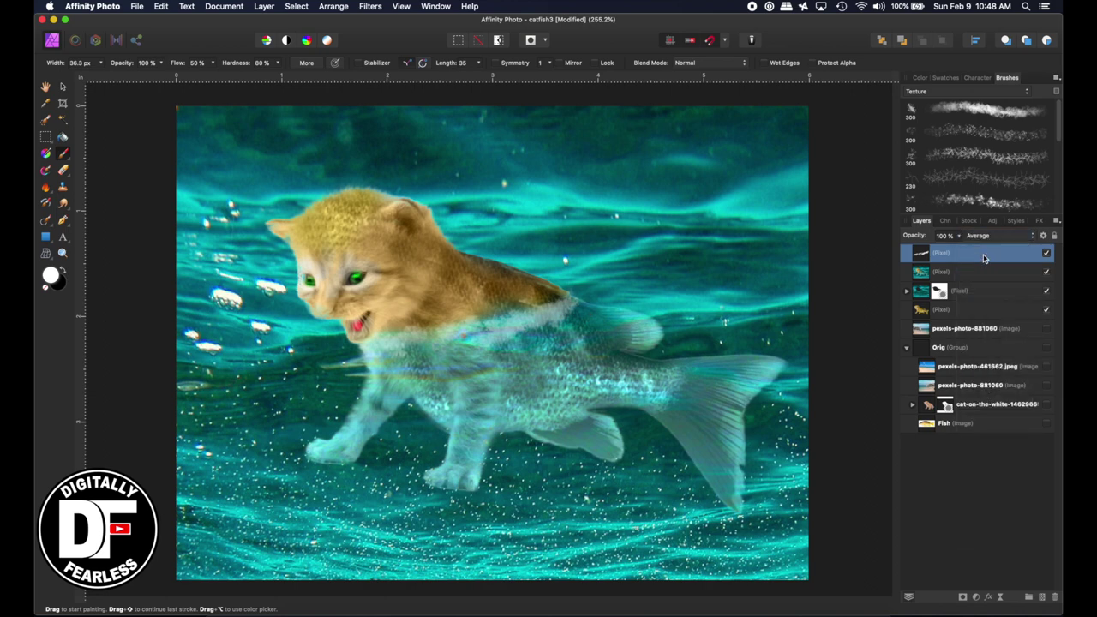
Soften the edges of the painted foam with a 64.1 px Erase Brush at 44% opacity and 0% hardness.
click(62, 87)
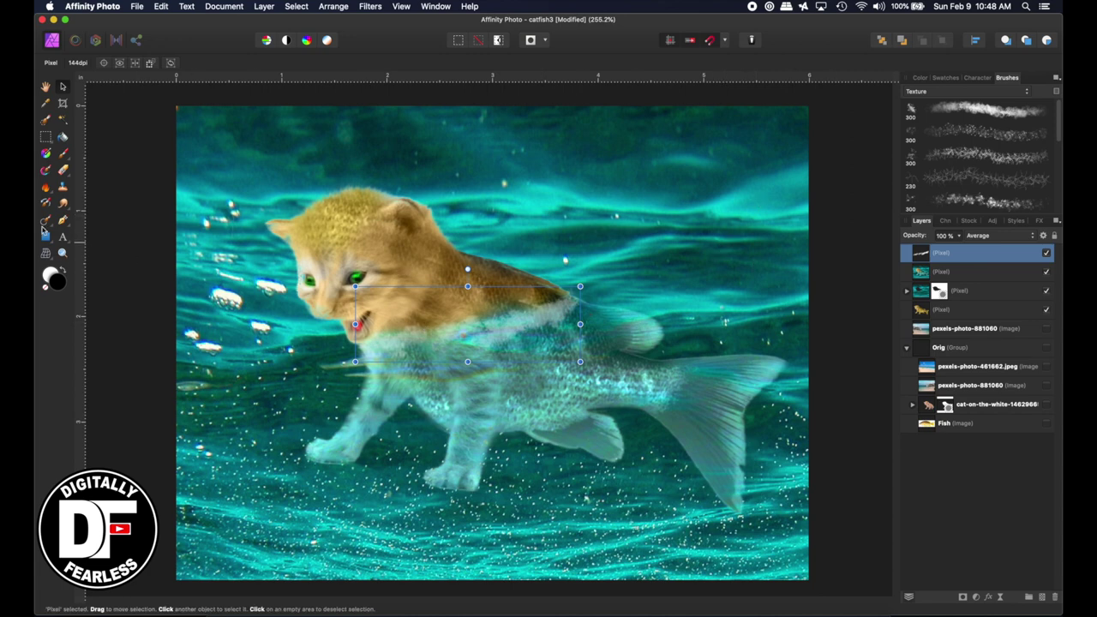
click(62, 170)
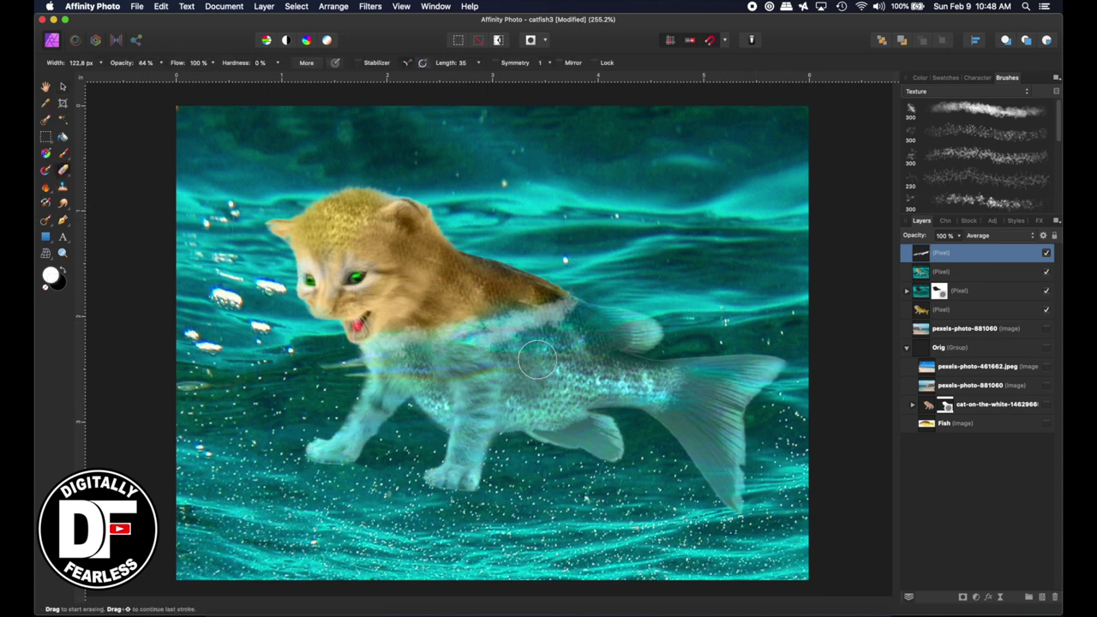
key(bracketleft)
key(bracketleft)
key(bracketleft)
key(bracketleft)
key(bracketleft)
key(bracketleft)
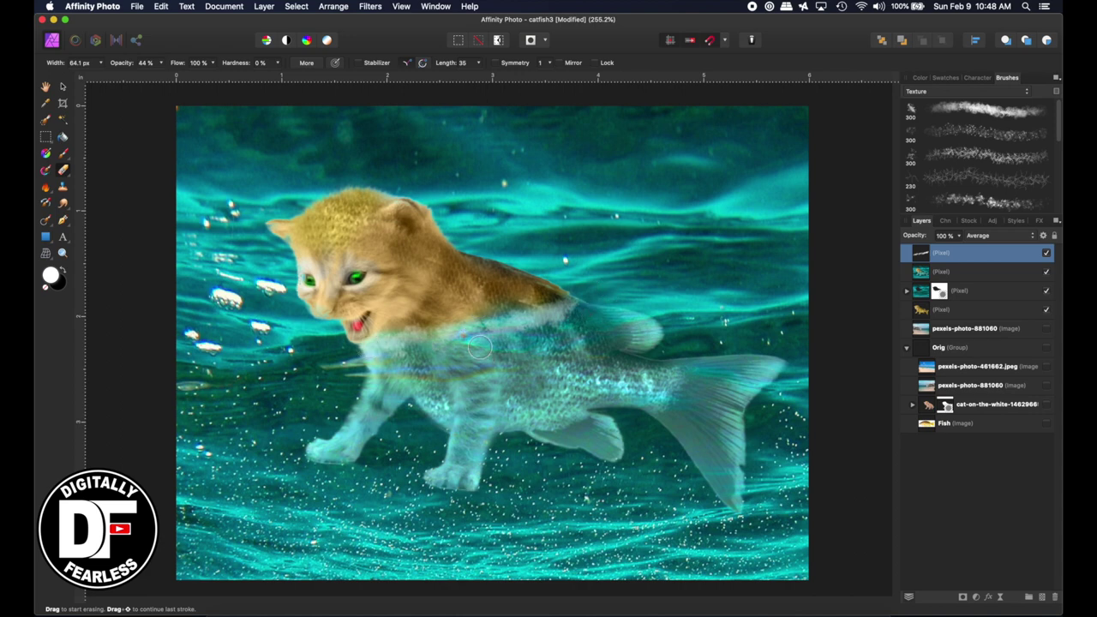
Merge all visible layers into a new pixel layer above the foam layer.
click(62, 86)
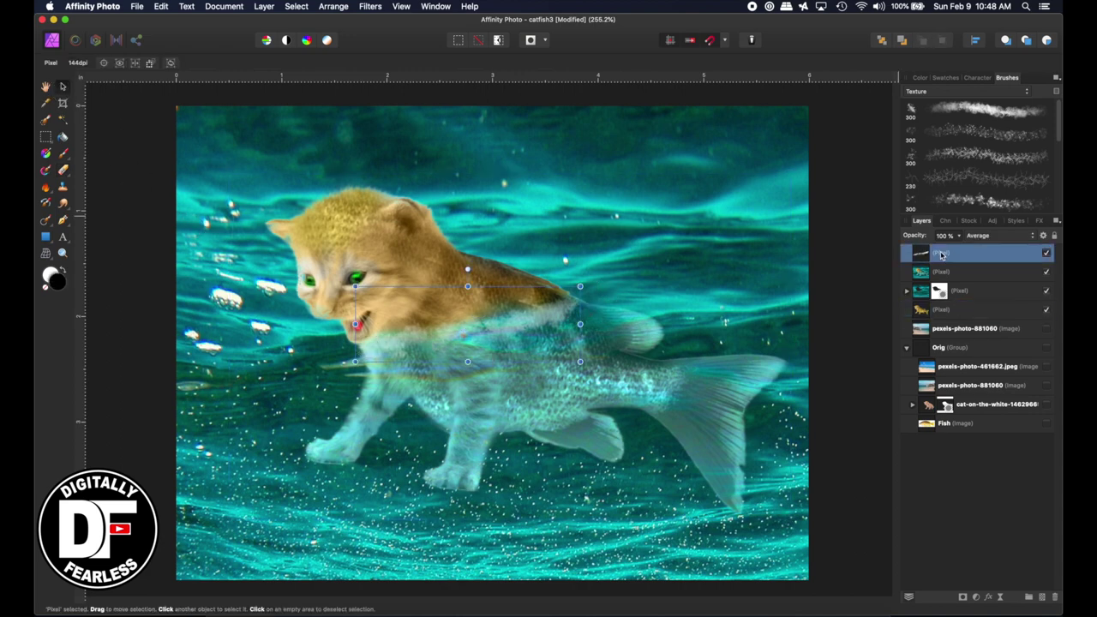
click(260, 6)
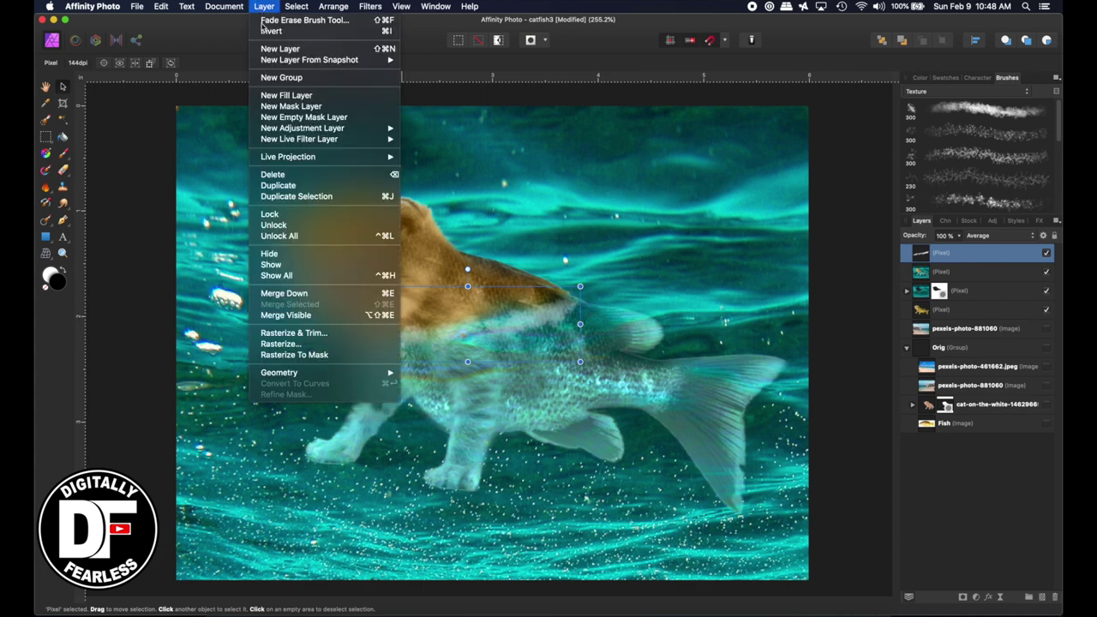
click(299, 317)
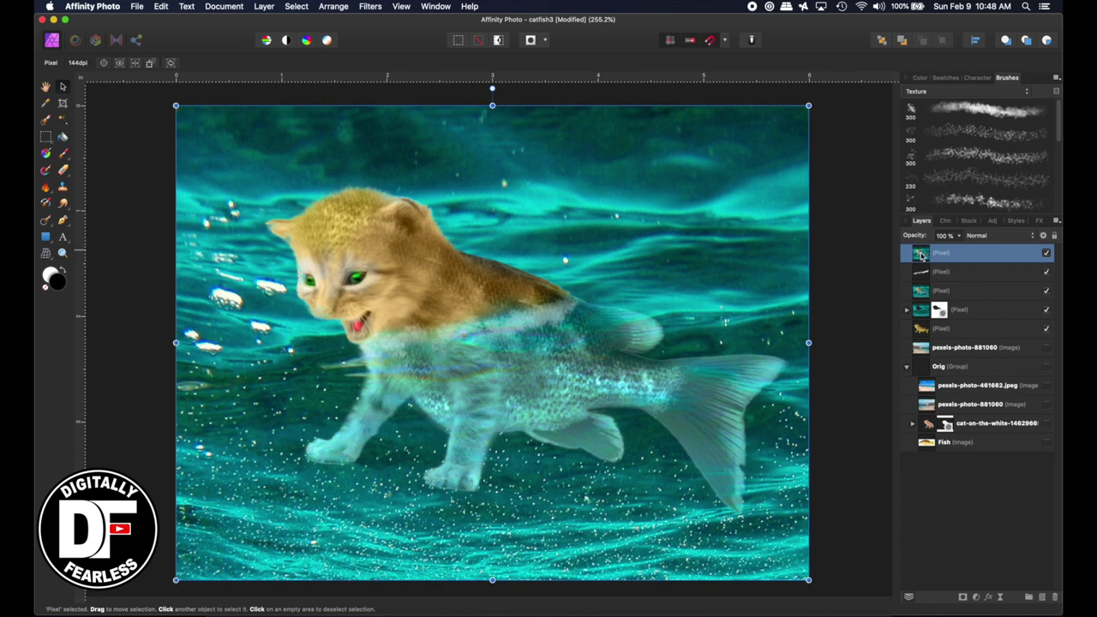
Liquify the merged layer with a 41 px Push Forward brush to ripple the scales along the submerged fish body.
click(76, 43)
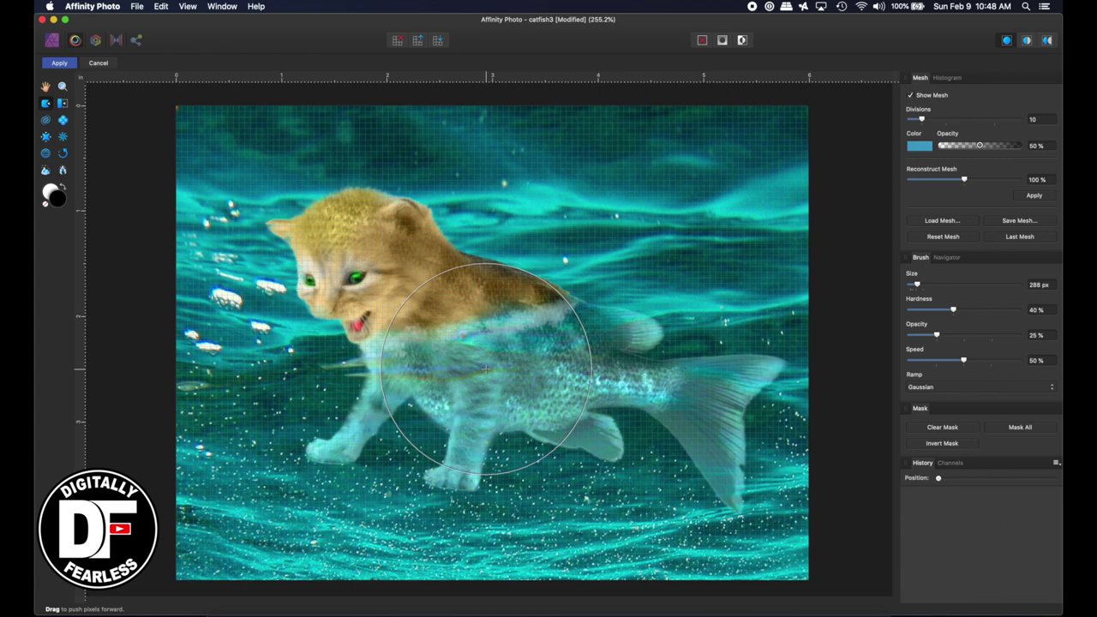
key(bracketleft)
key(bracketleft)
key(bracketleft)
key(bracketleft)
key(bracketleft)
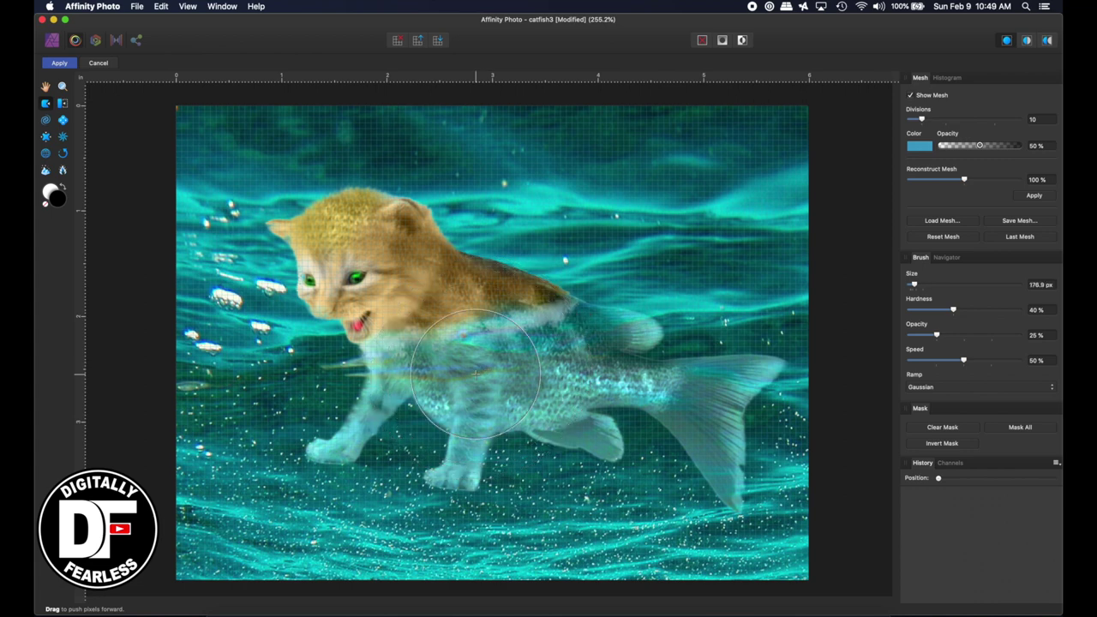
key(bracketleft)
key(bracketleft)
key(bracketleft)
key(bracketleft)
key(bracketleft)
mouse_move(541, 351)
mouse_down()
mouse_move(513, 358)
mouse_move(578, 358)
mouse_up()
mouse_move(566, 368)
mouse_down()
mouse_move(538, 370)
mouse_move(565, 370)
mouse_move(558, 392)
mouse_move(539, 398)
mouse_move(608, 384)
mouse_up()
Push wavy distortions into the fish's tail and lower fin, and apply the liquify changes.
mouse_move(664, 386)
mouse_down()
mouse_move(704, 388)
mouse_move(689, 415)
mouse_up()
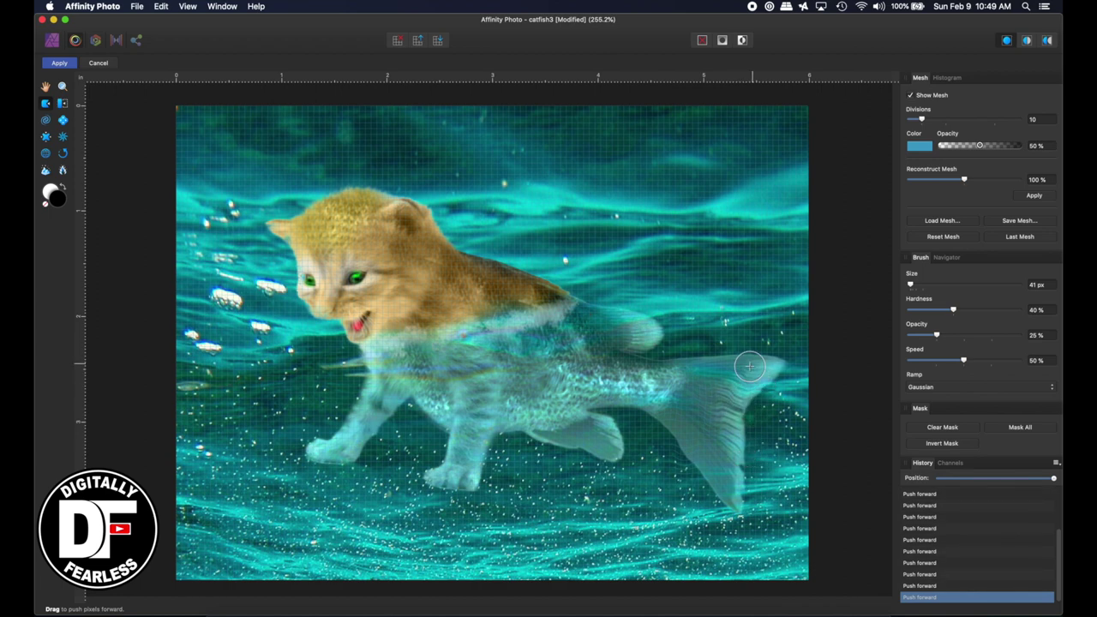
drag(716, 377, 707, 458)
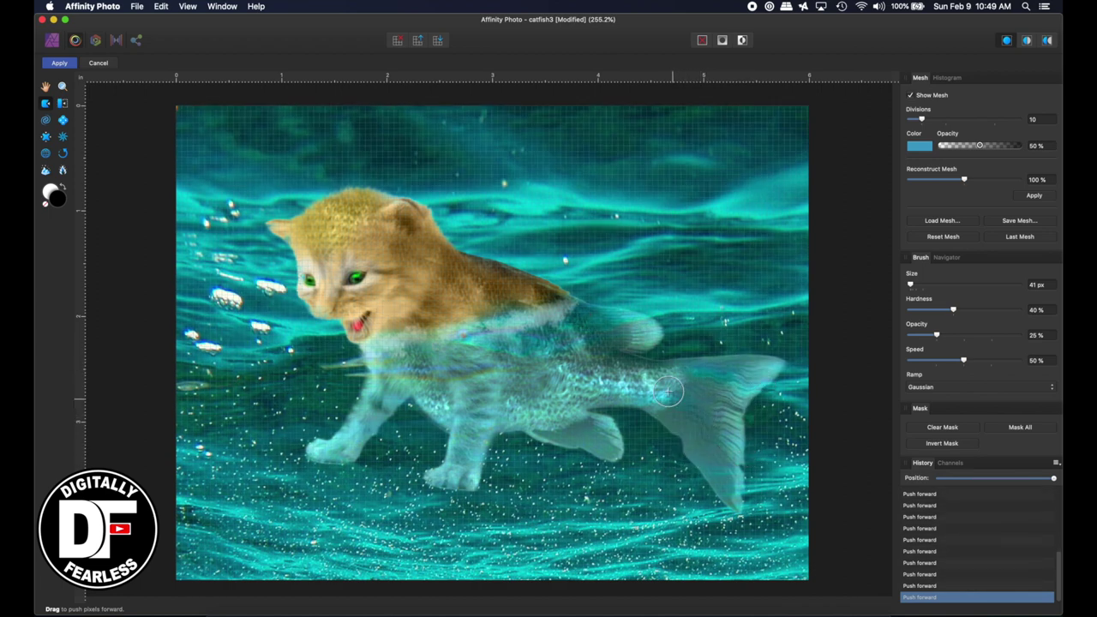
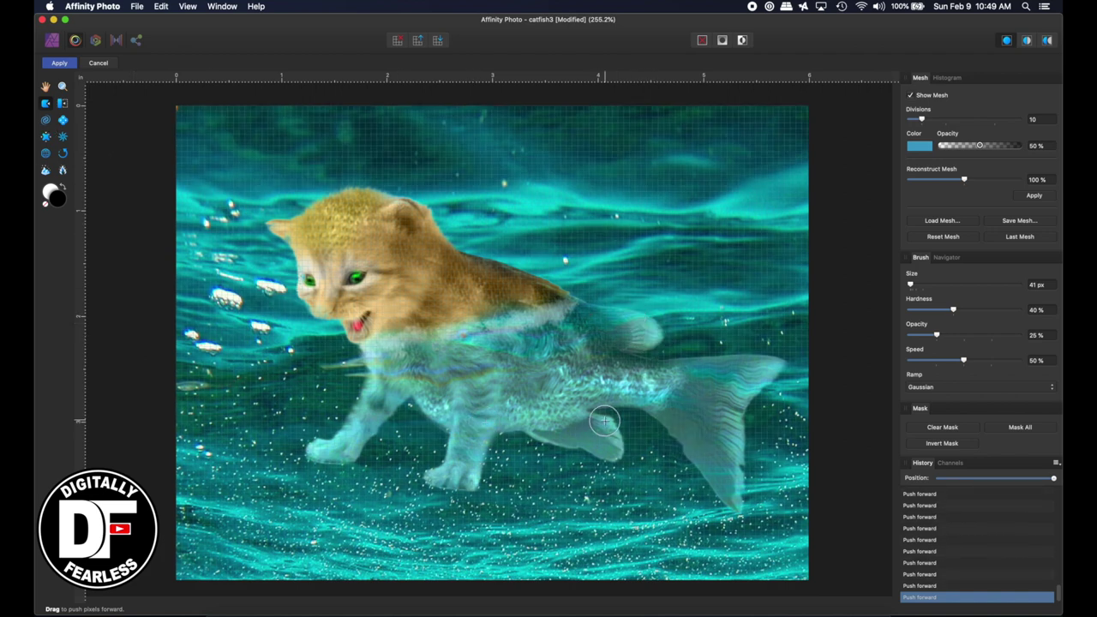
drag(614, 440, 570, 449)
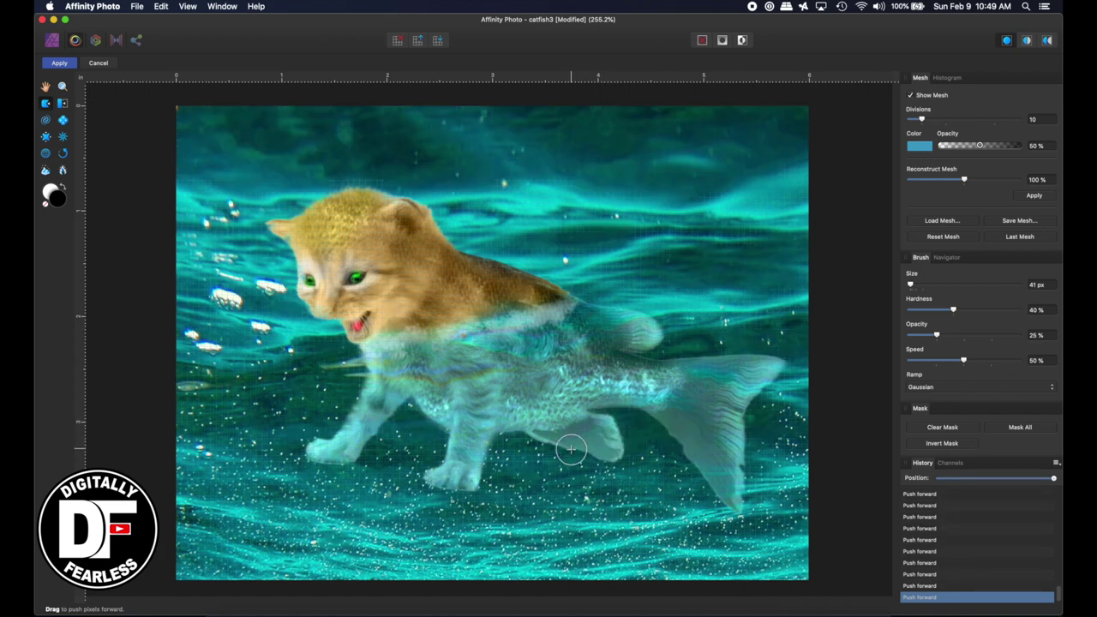
click(65, 64)
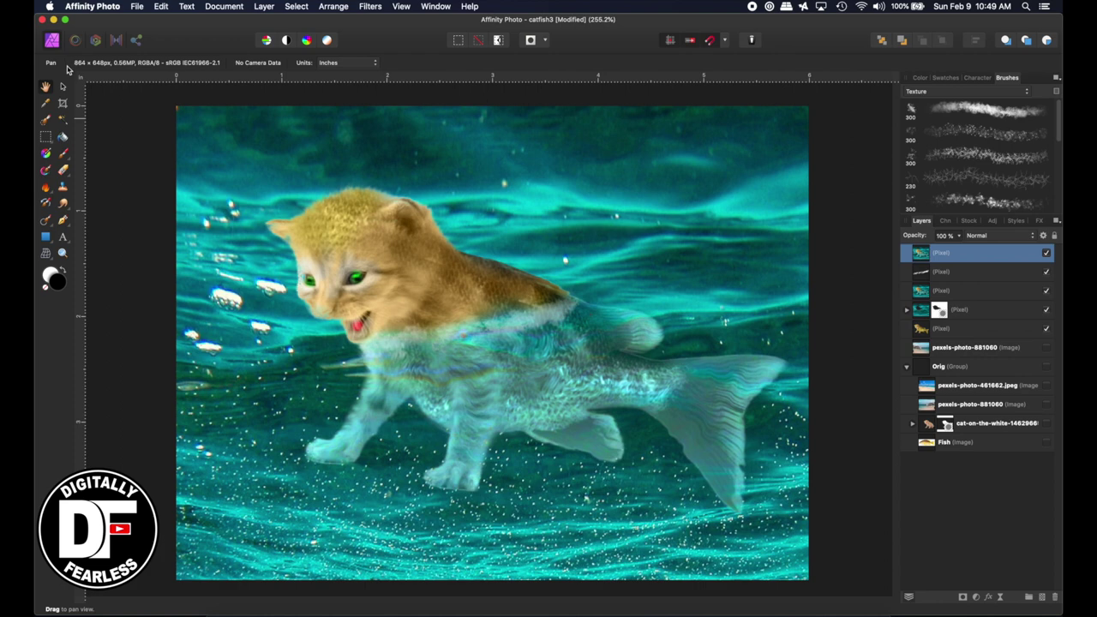
Add a mask to the merged pixel layer and a nested Curves adjustment with a gentle S-curve for contrast.
click(962, 598)
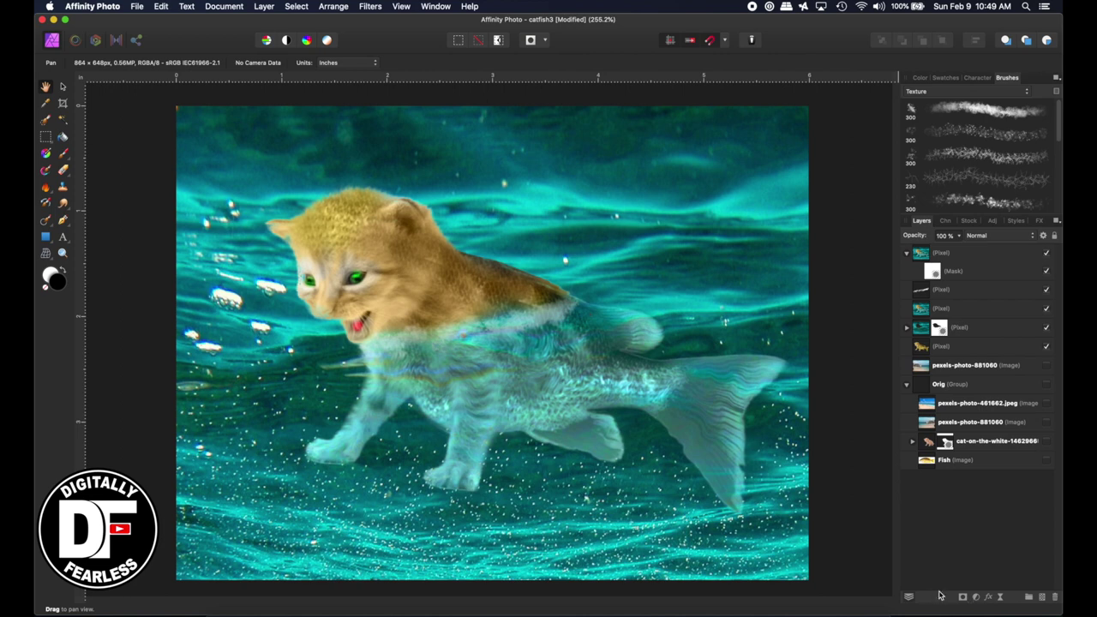
click(927, 257)
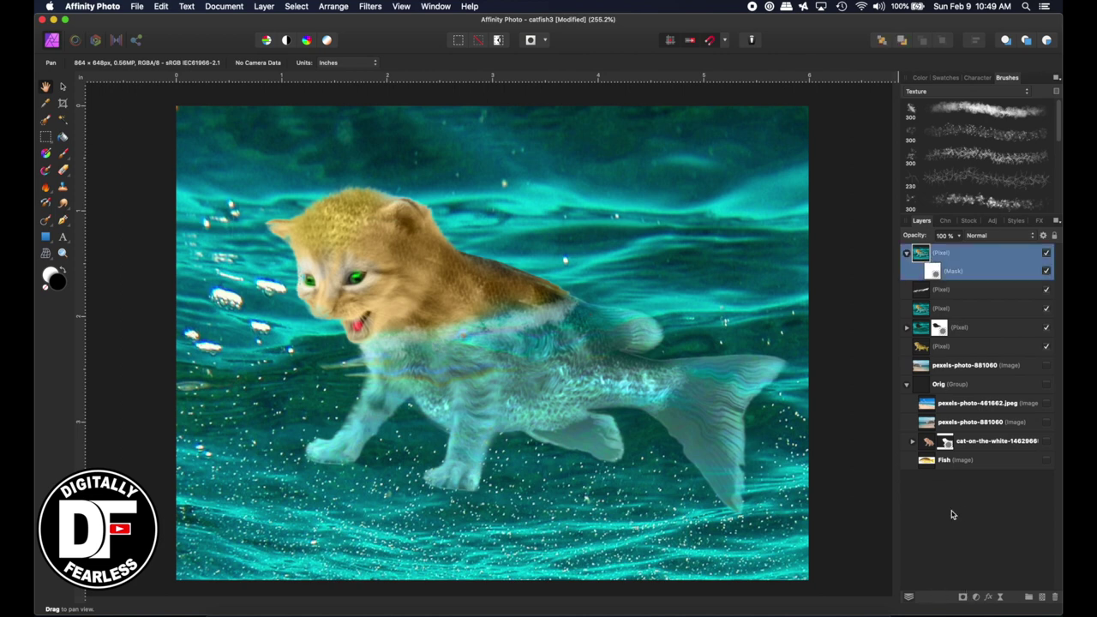
click(974, 597)
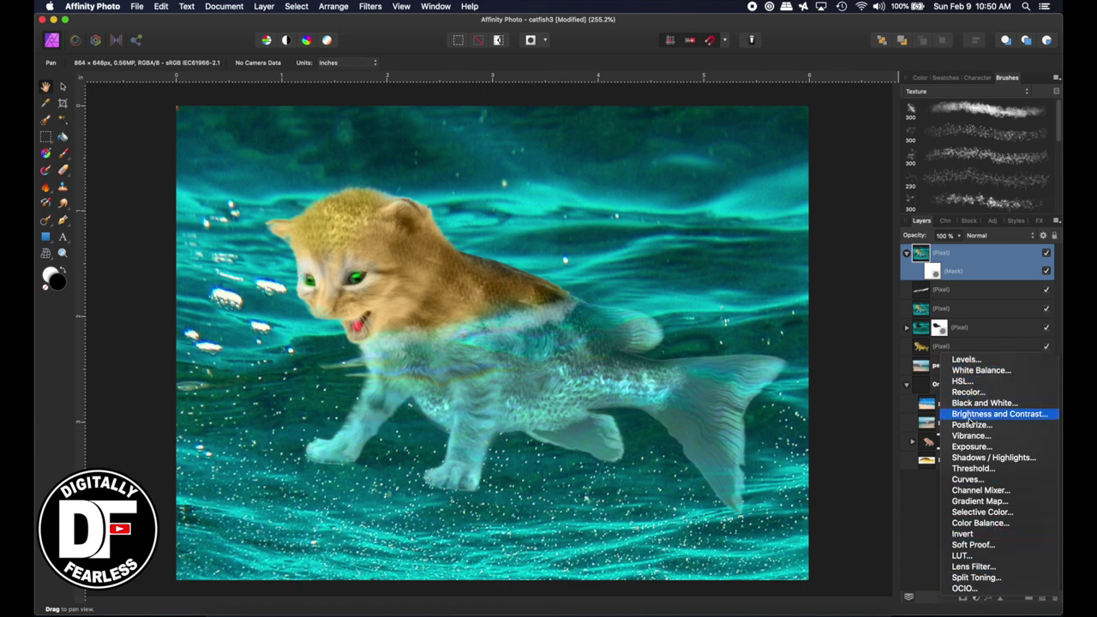
click(940, 464)
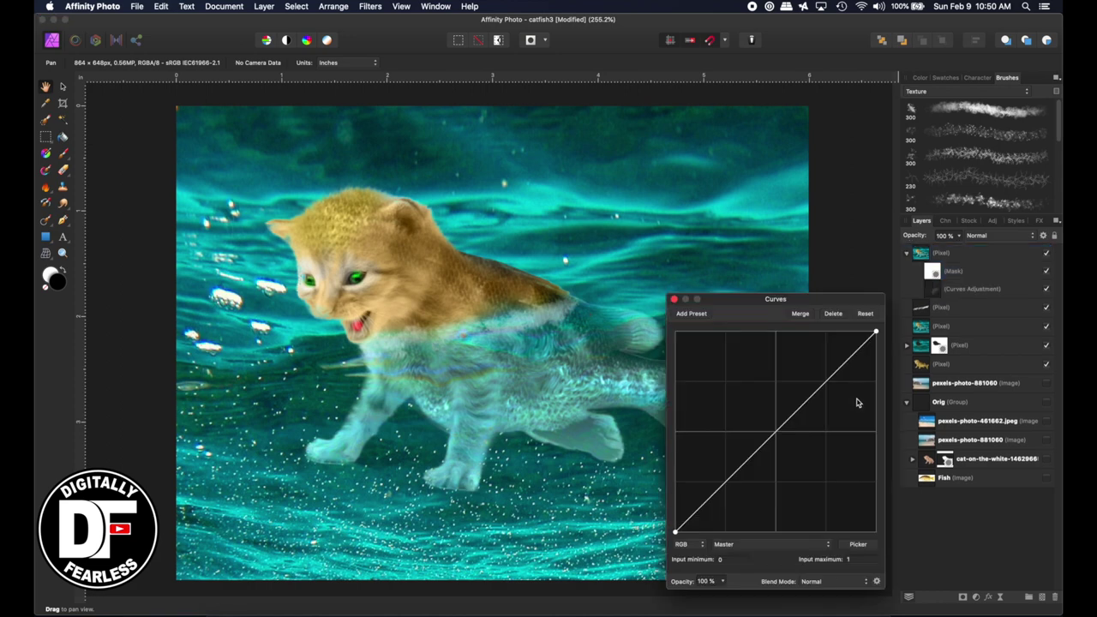
drag(820, 386, 818, 380)
drag(724, 478, 724, 490)
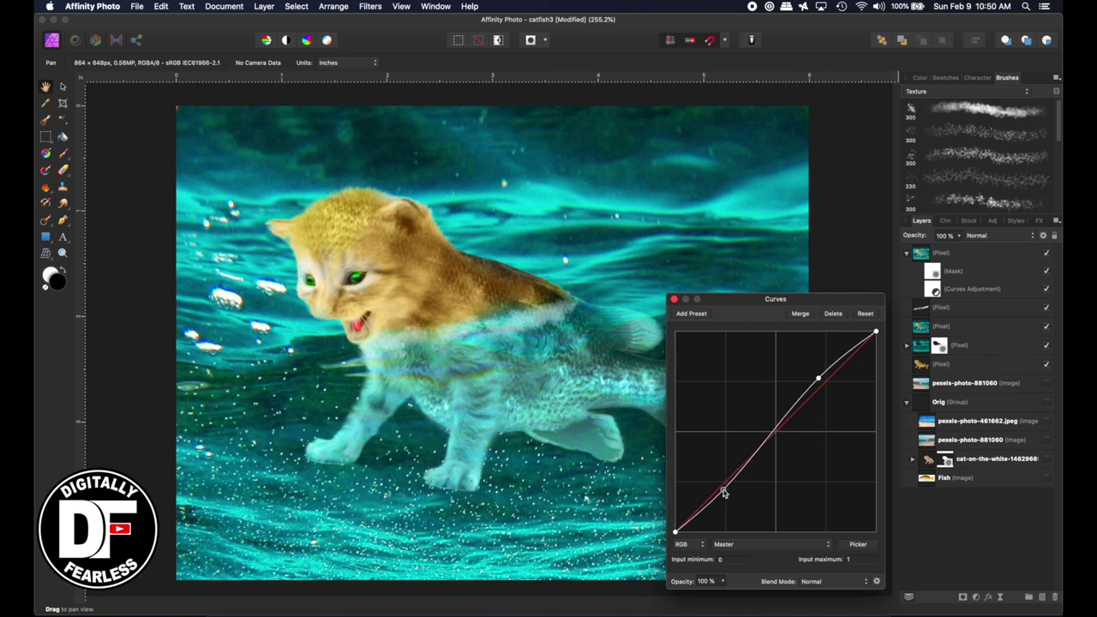
drag(820, 381, 822, 378)
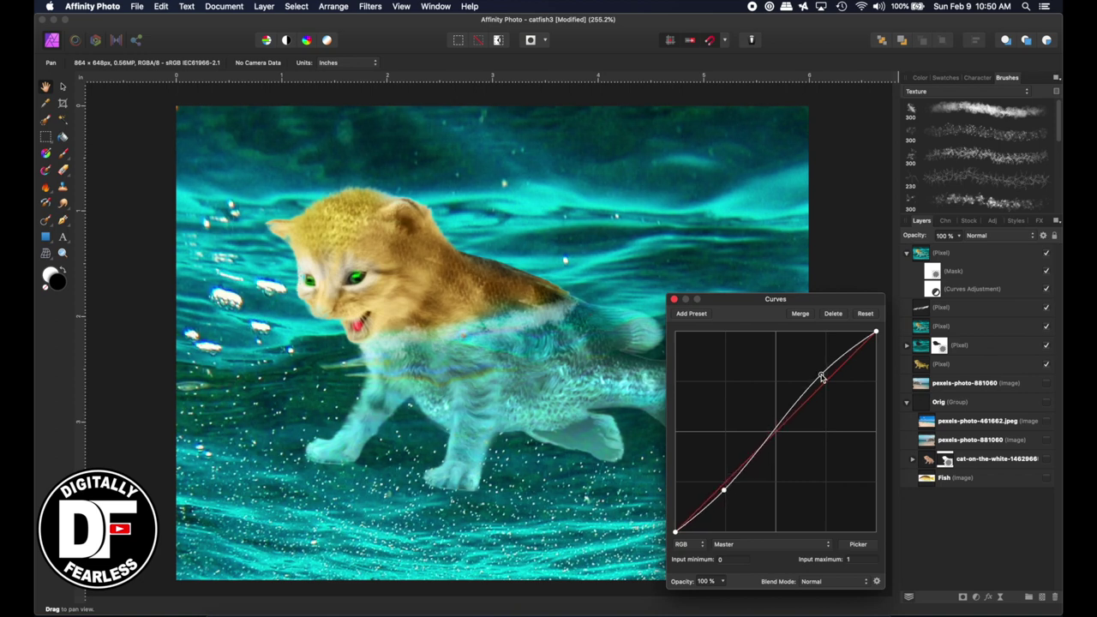
drag(724, 494, 729, 488)
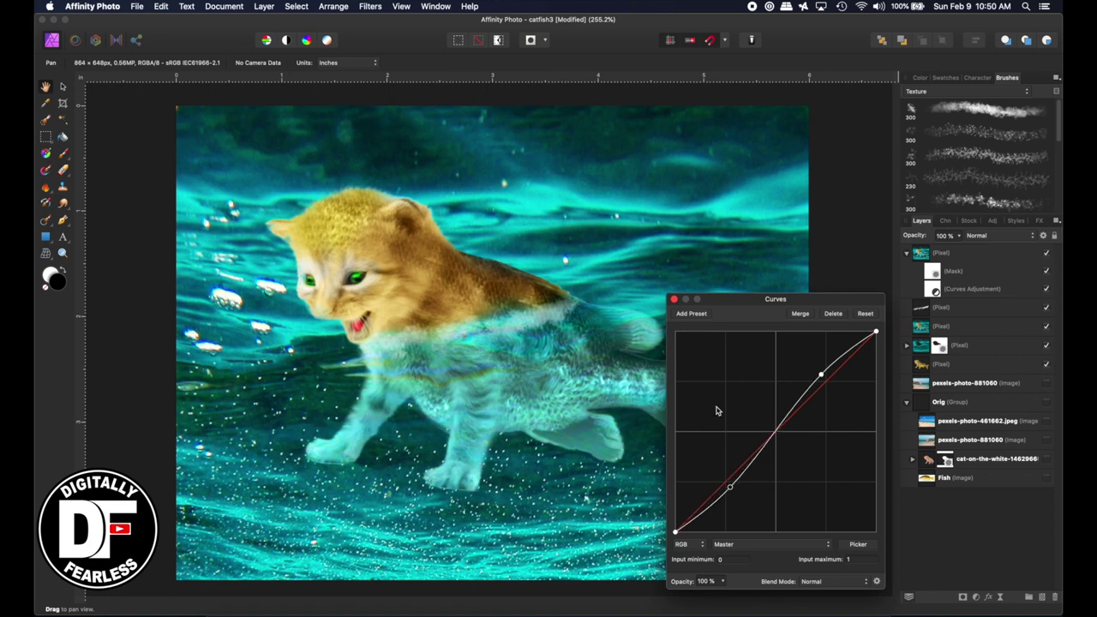
click(675, 299)
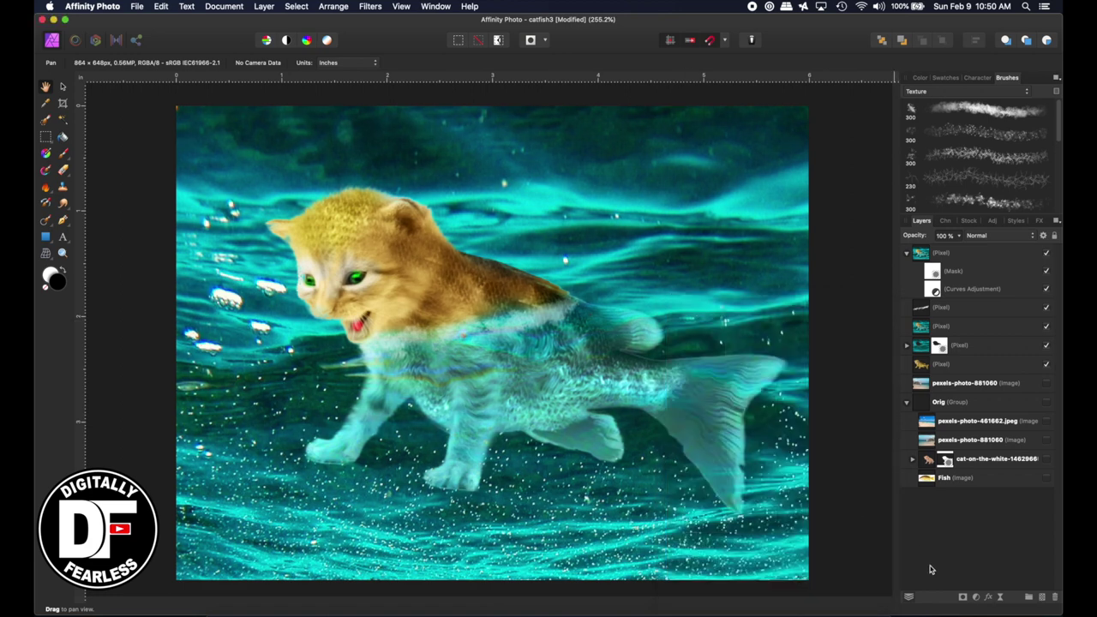
Add a live Clarity filter above the merged layer with its strength raised slightly.
click(974, 597)
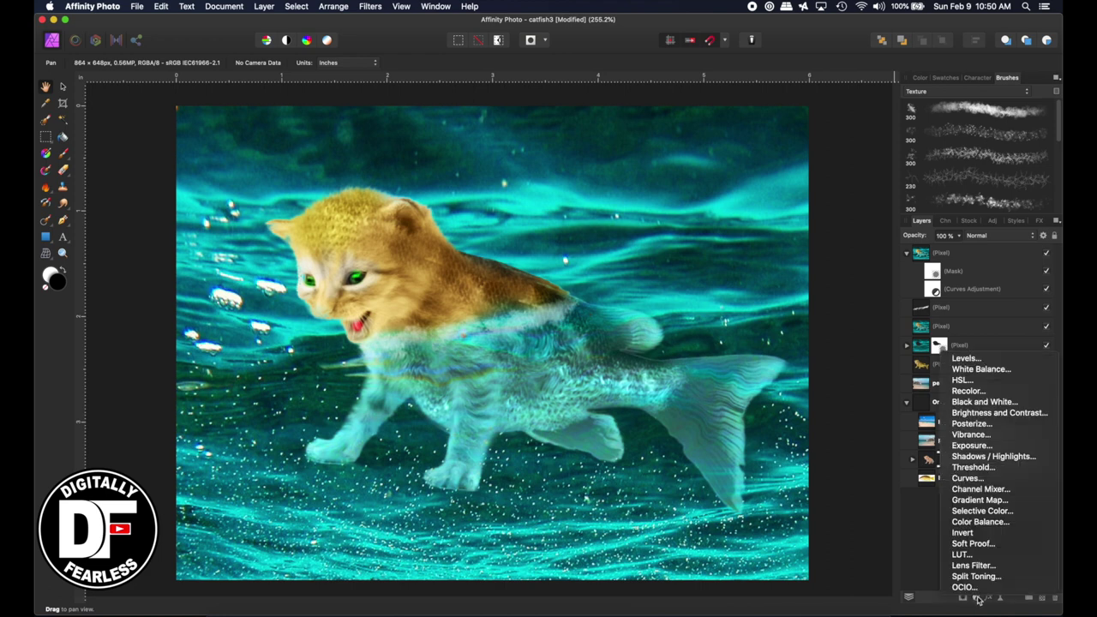
click(999, 601)
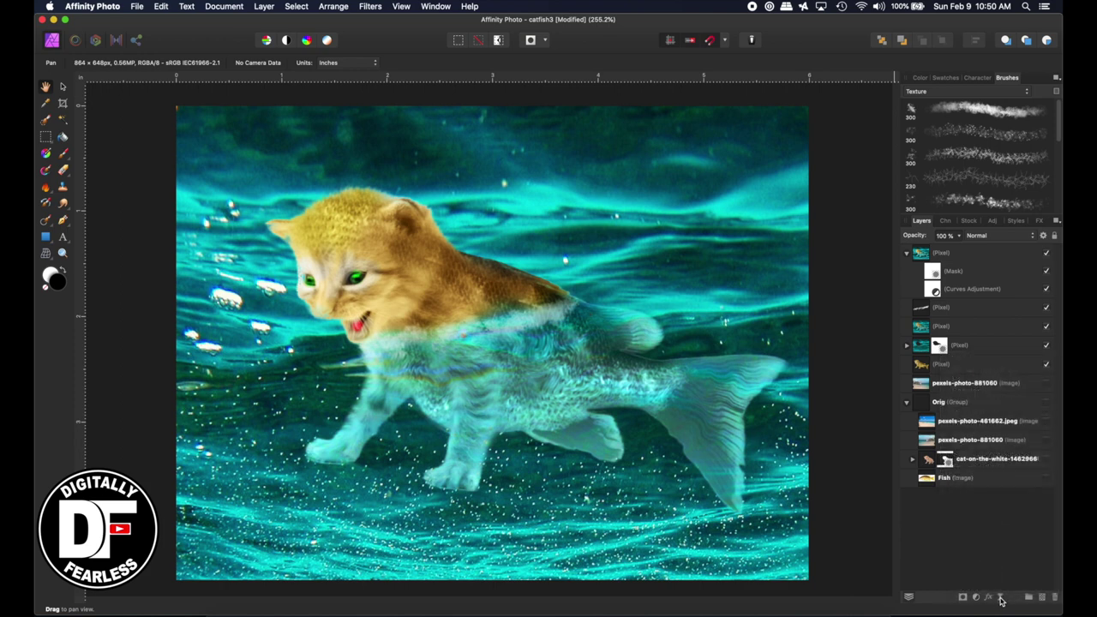
click(999, 597)
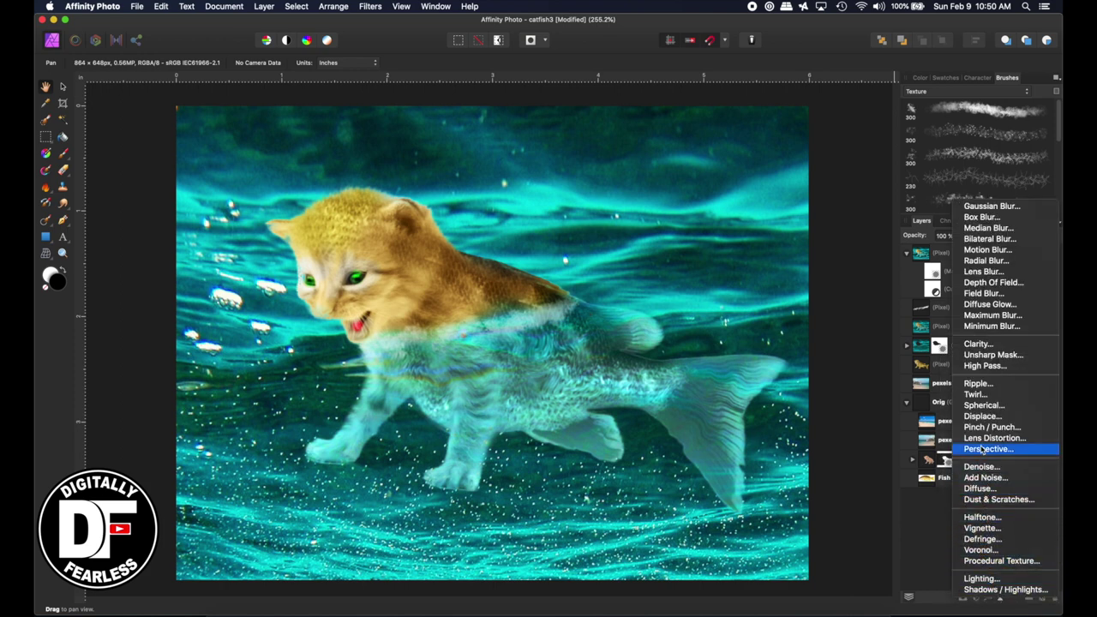
click(981, 345)
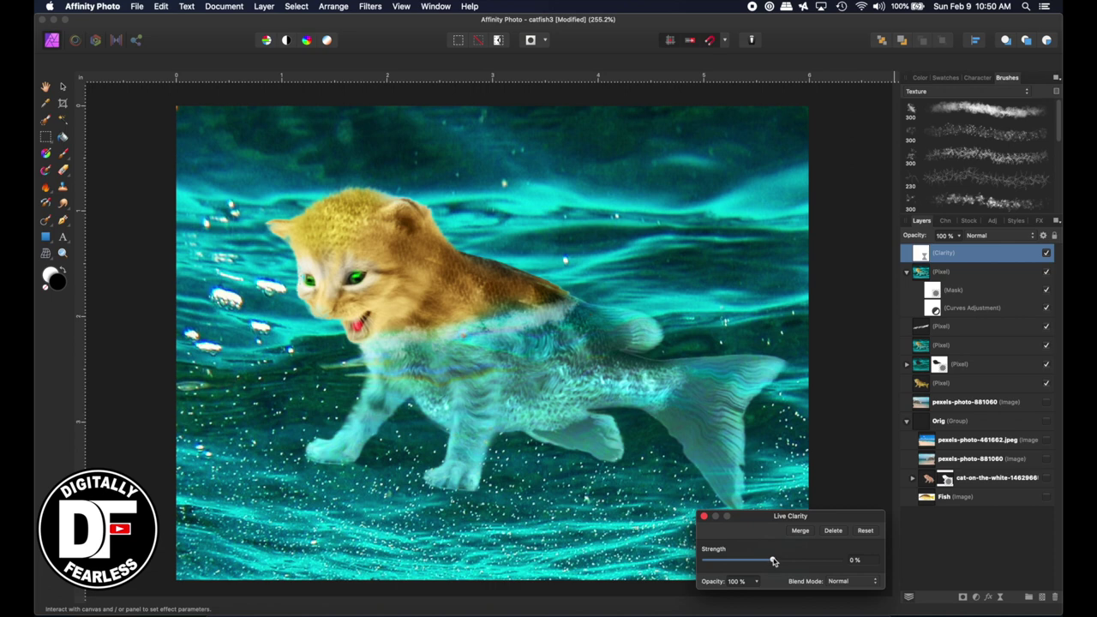
drag(777, 561, 779, 561)
drag(778, 561, 776, 562)
click(701, 515)
Add a live Vignette filter and move it to the top of the layer stack above Clarity.
click(906, 272)
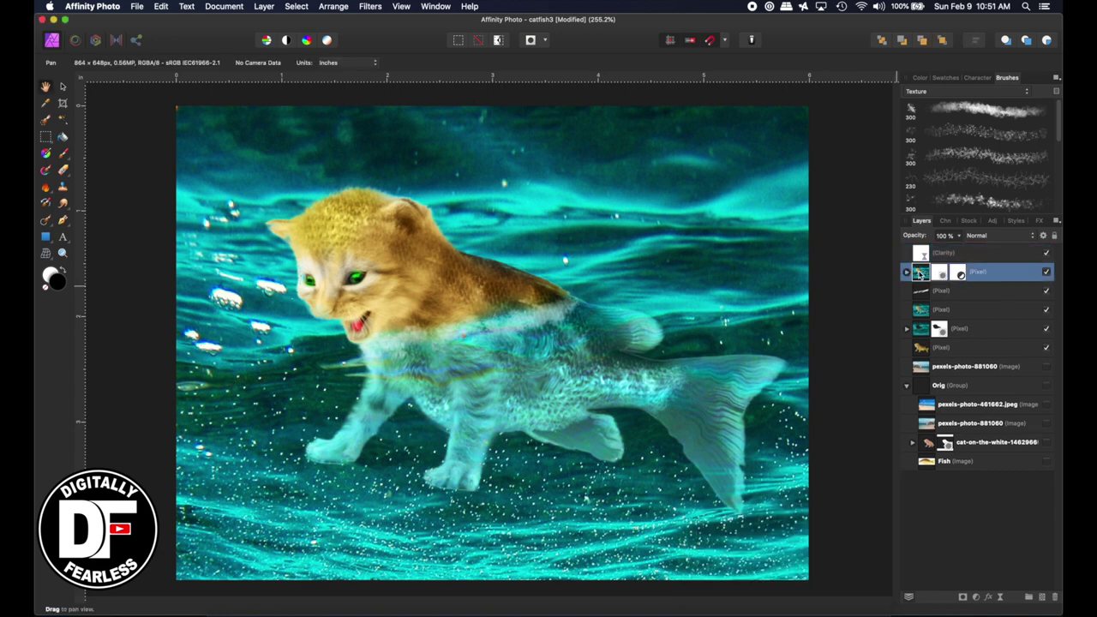
click(907, 273)
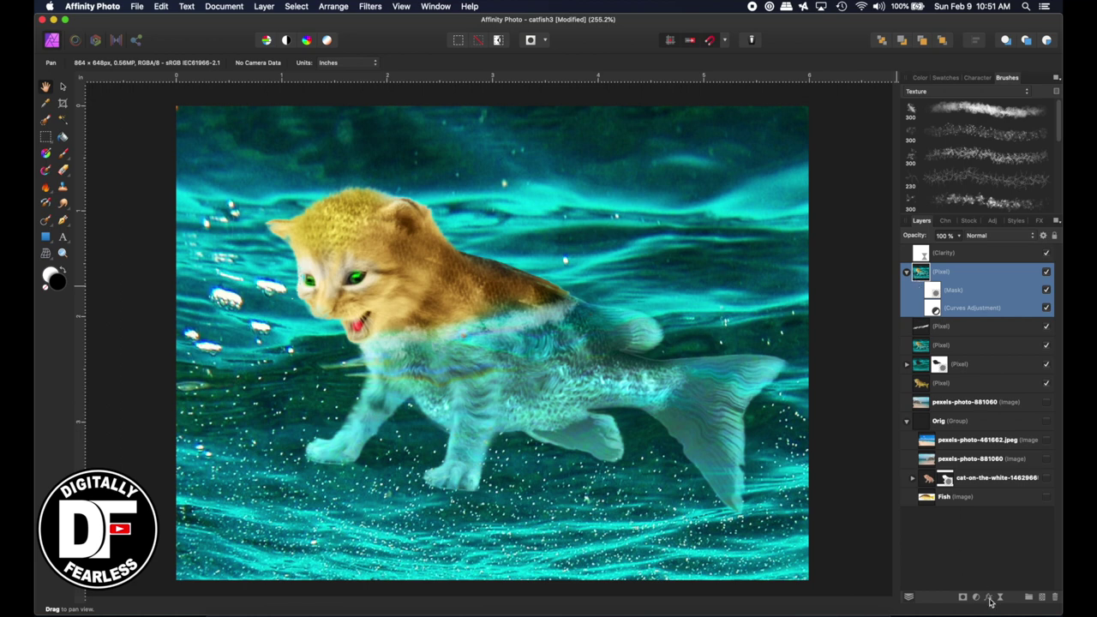
click(999, 598)
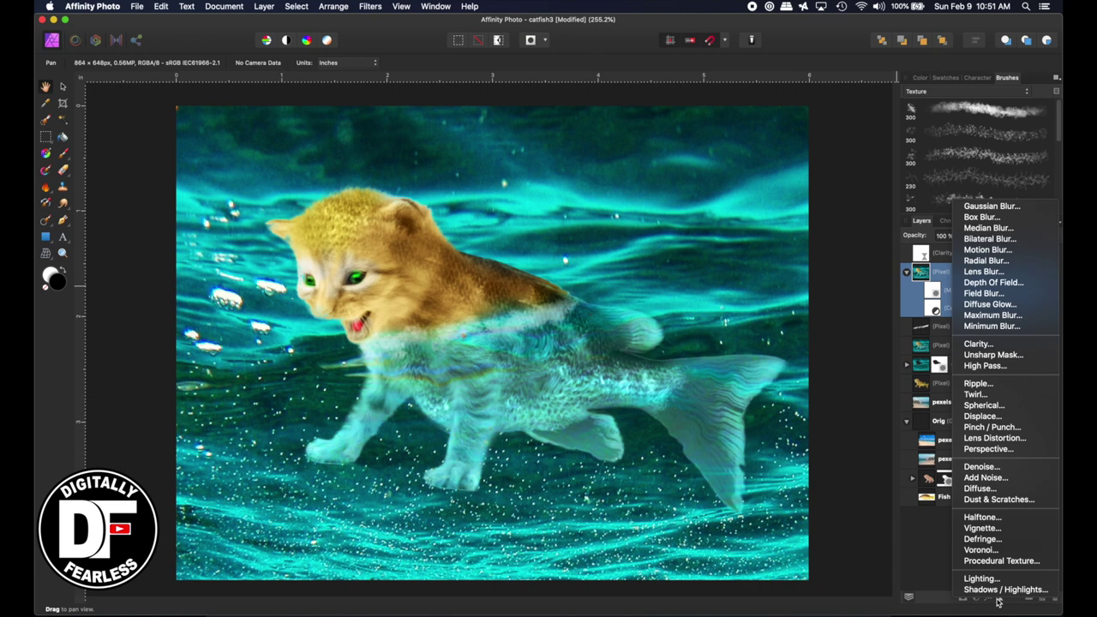
click(968, 528)
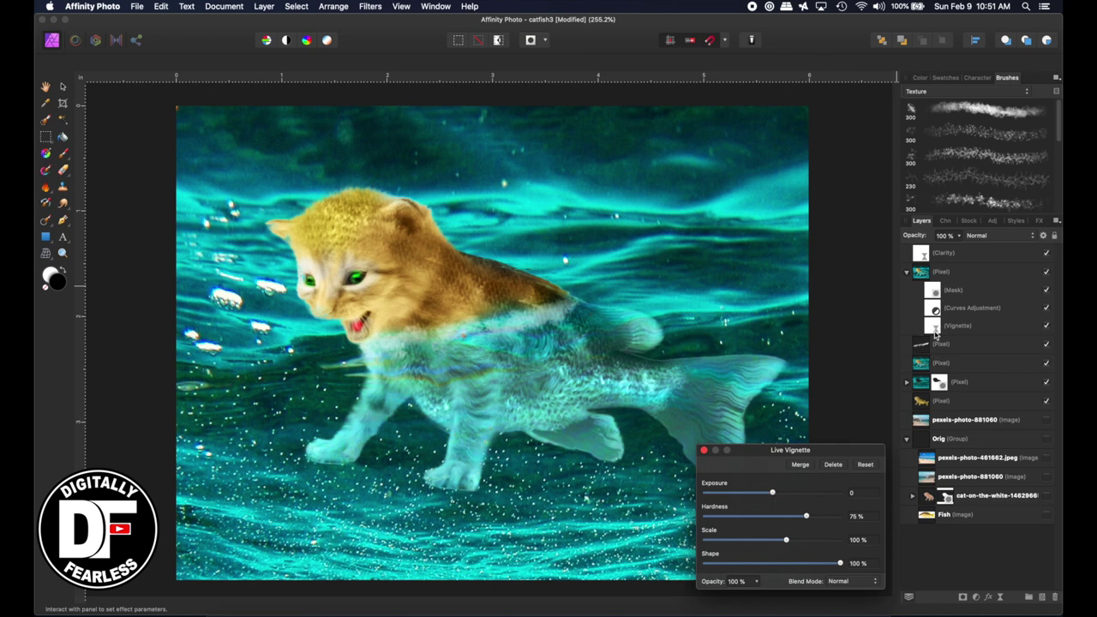
drag(935, 334, 918, 250)
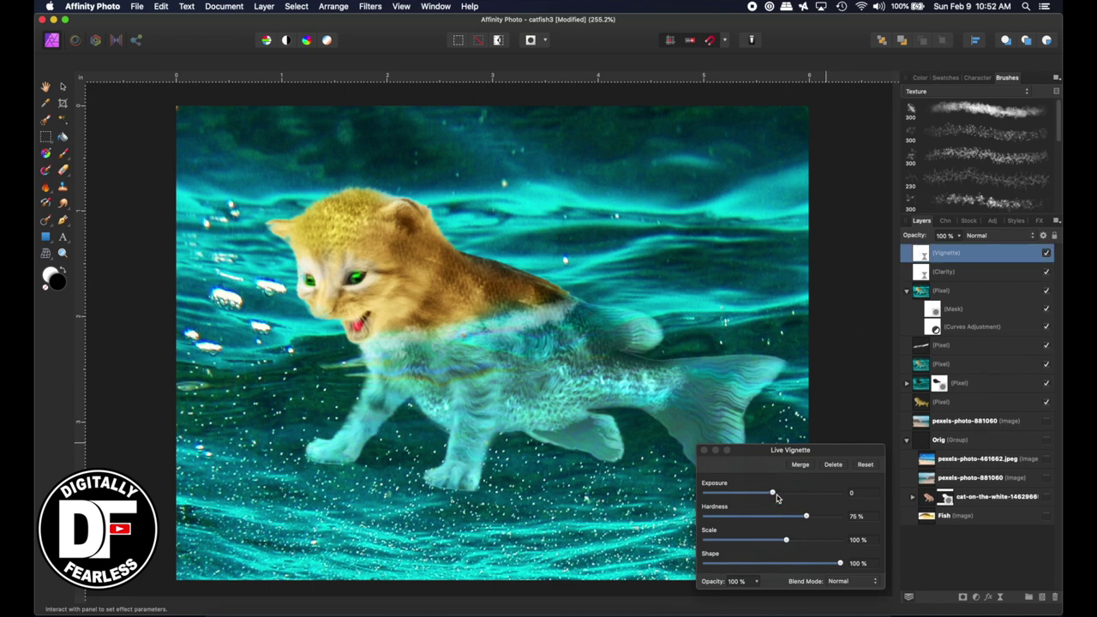
Set the vignette's exposure to -3.307, hardness to 61%, scale to 144% and shape to 66%.
drag(774, 494, 802, 494)
drag(839, 562, 788, 519)
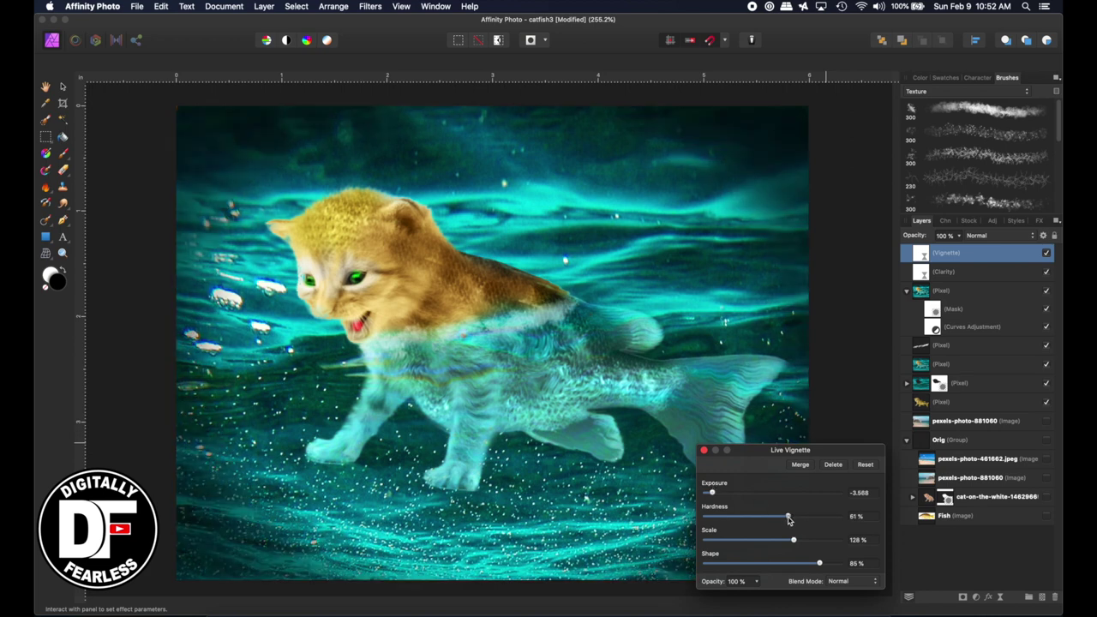
mouse_move(712, 494)
mouse_down()
mouse_move(746, 488)
mouse_move(720, 491)
mouse_up()
drag(794, 542, 795, 563)
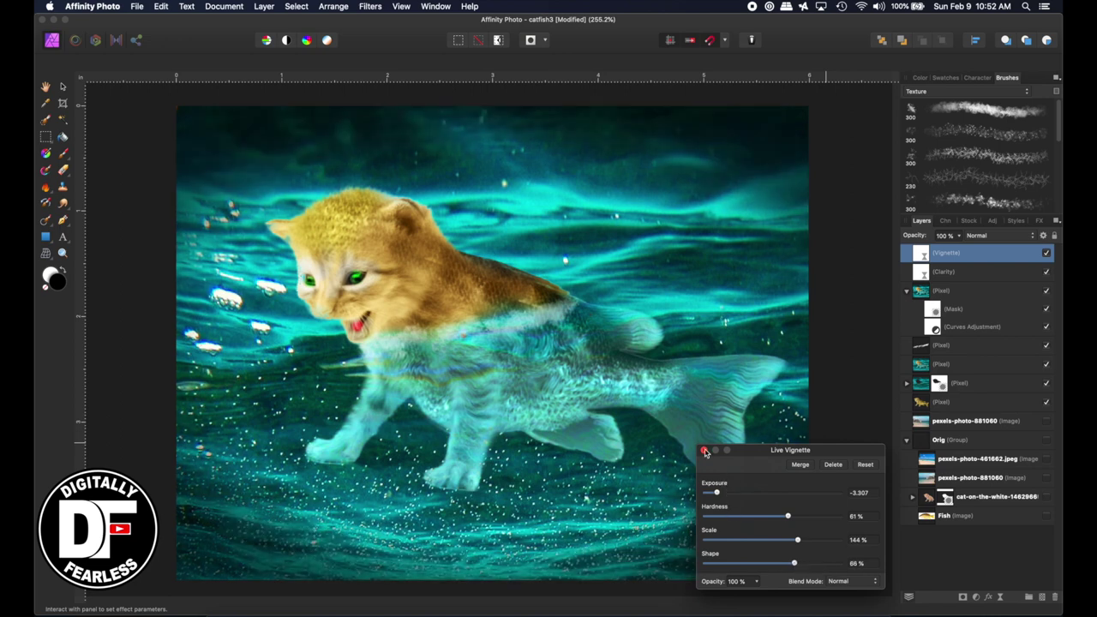
click(705, 453)
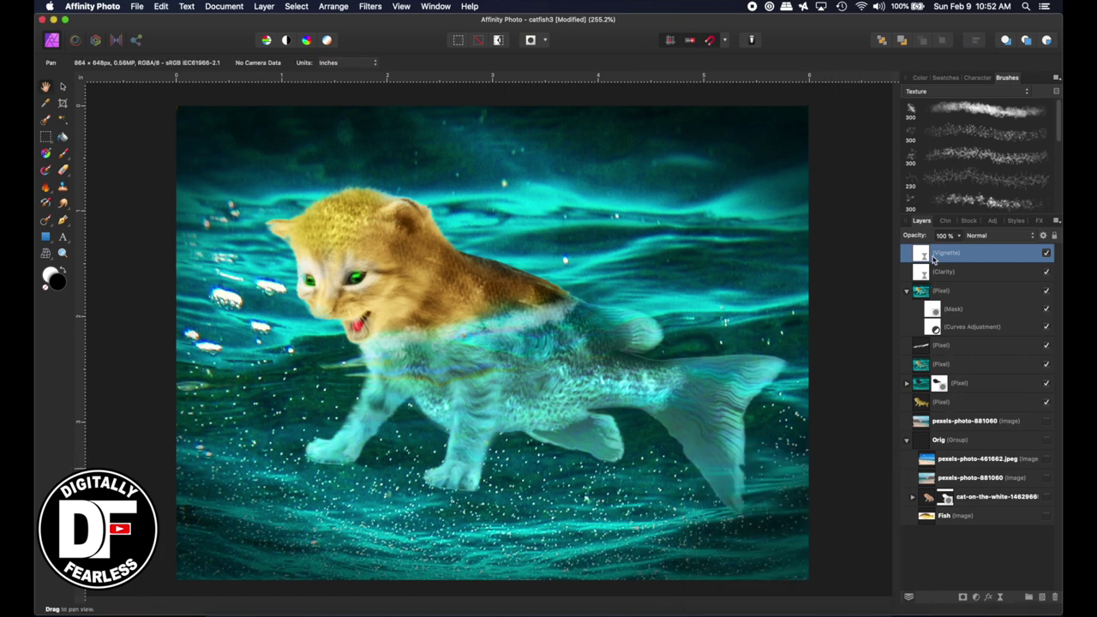
Add a live monochromatic Gaussian Add Noise filter at about 7% intensity and place it above the Vignette layer.
click(976, 598)
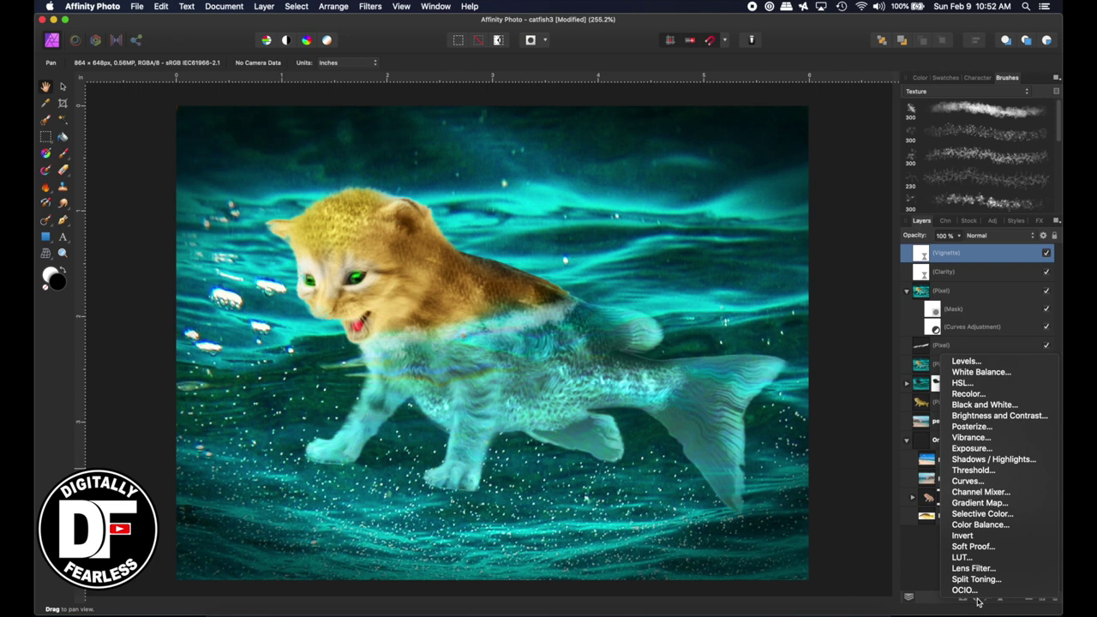
click(1001, 603)
click(1001, 603)
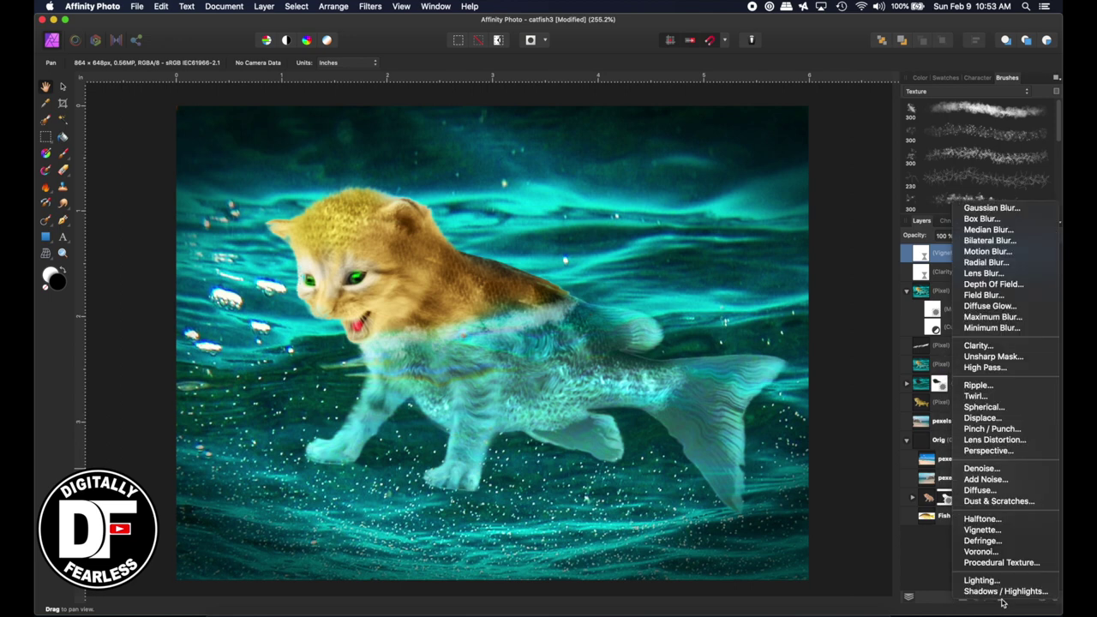
click(981, 479)
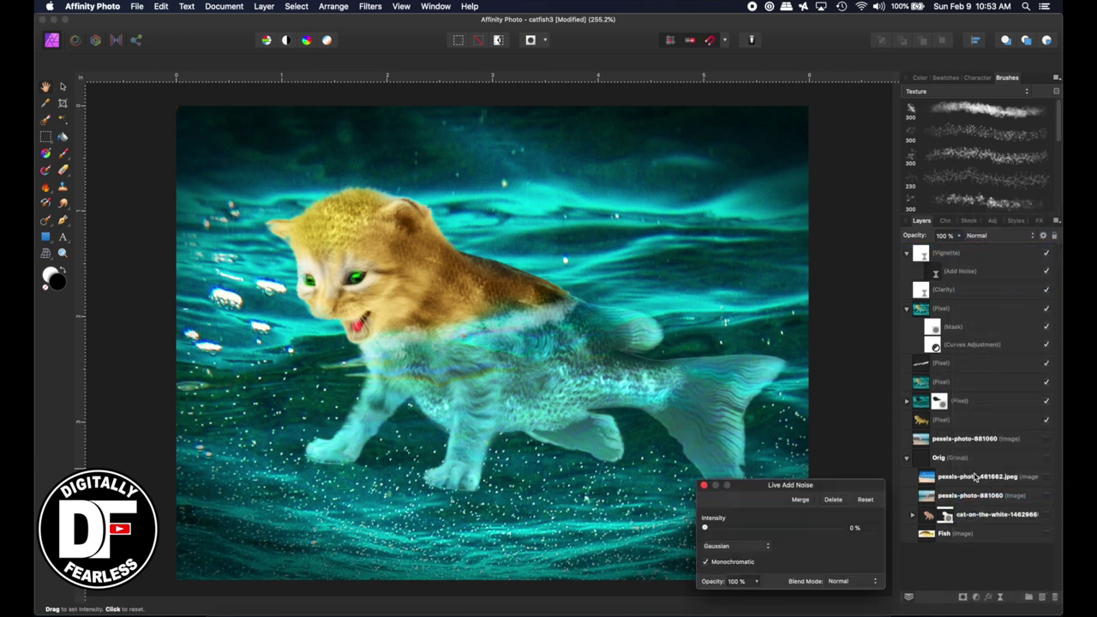
drag(704, 527, 745, 529)
drag(933, 273, 920, 252)
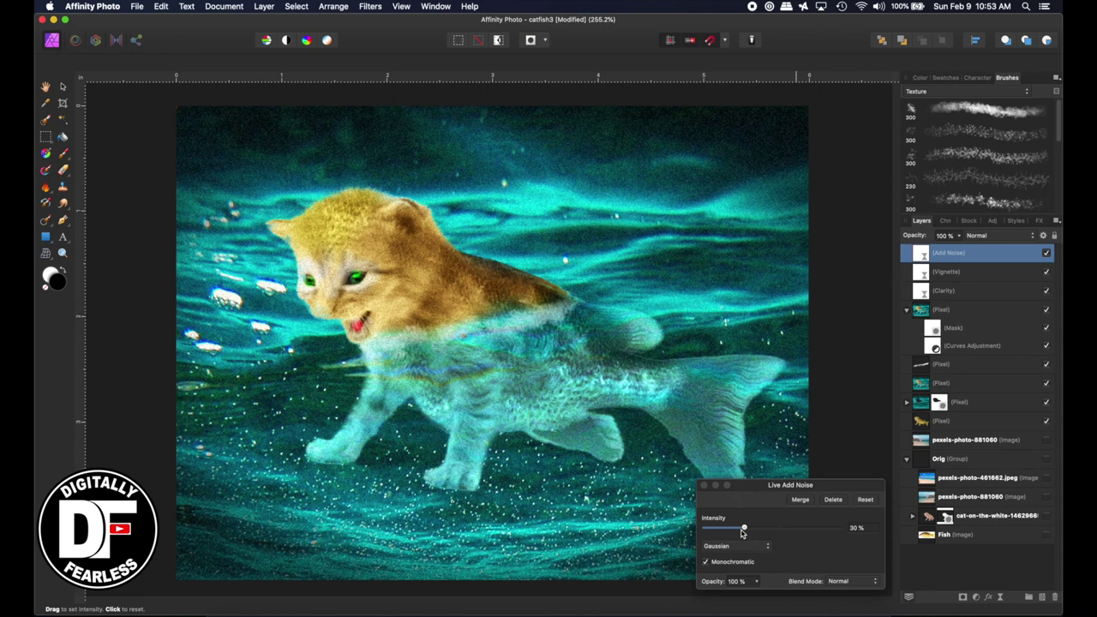
drag(743, 528, 712, 526)
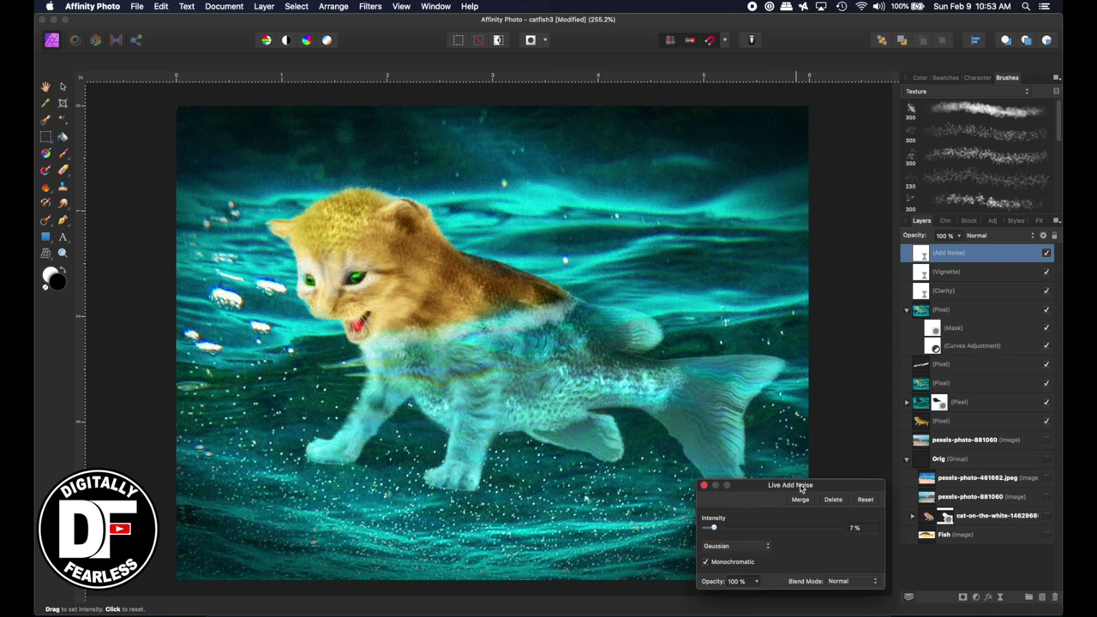
drag(713, 528, 715, 529)
click(704, 485)
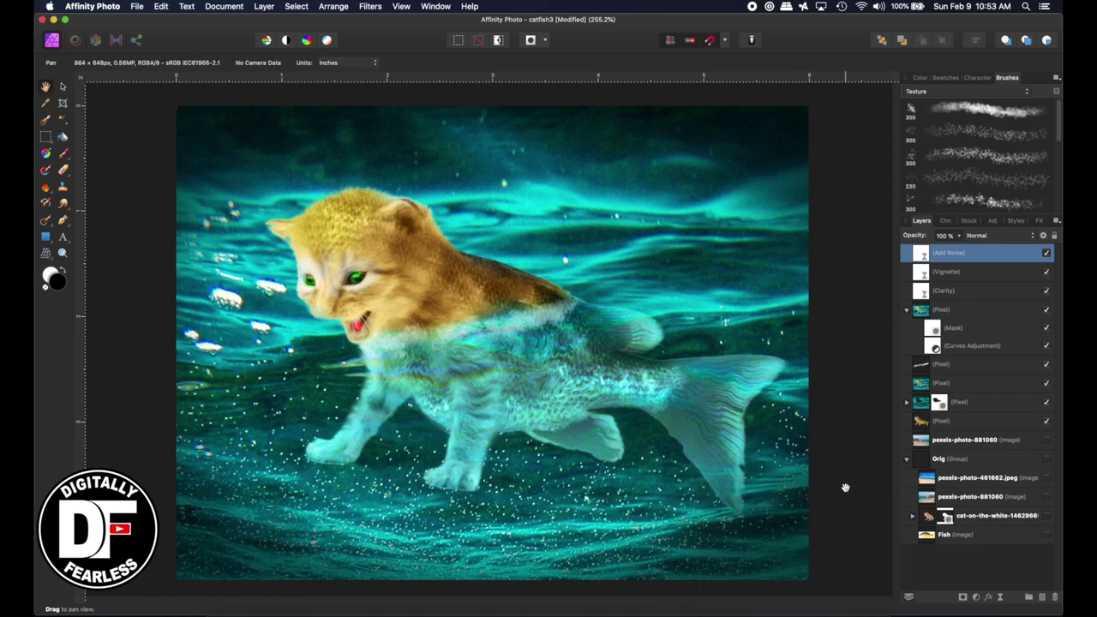